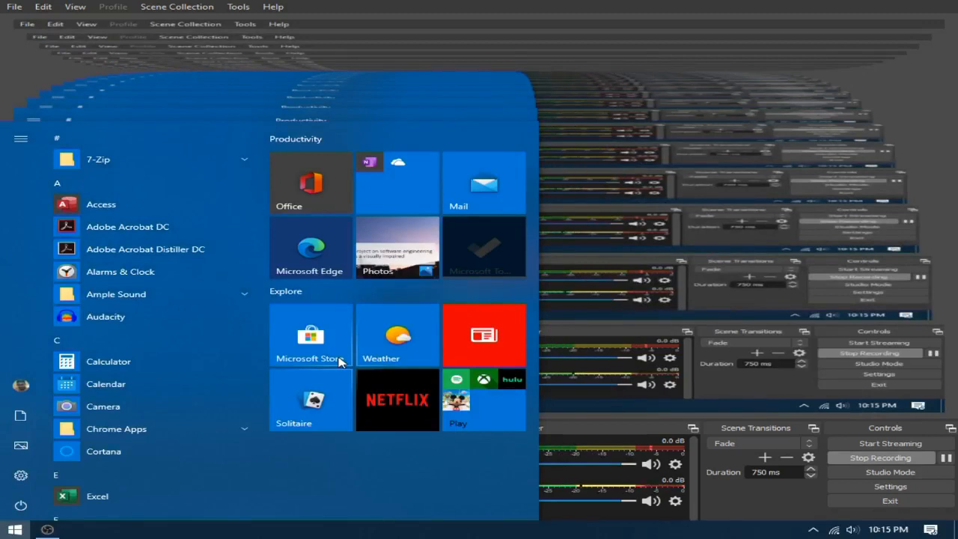
Search the computer for "video" and open the Video Editor app.
text(video)
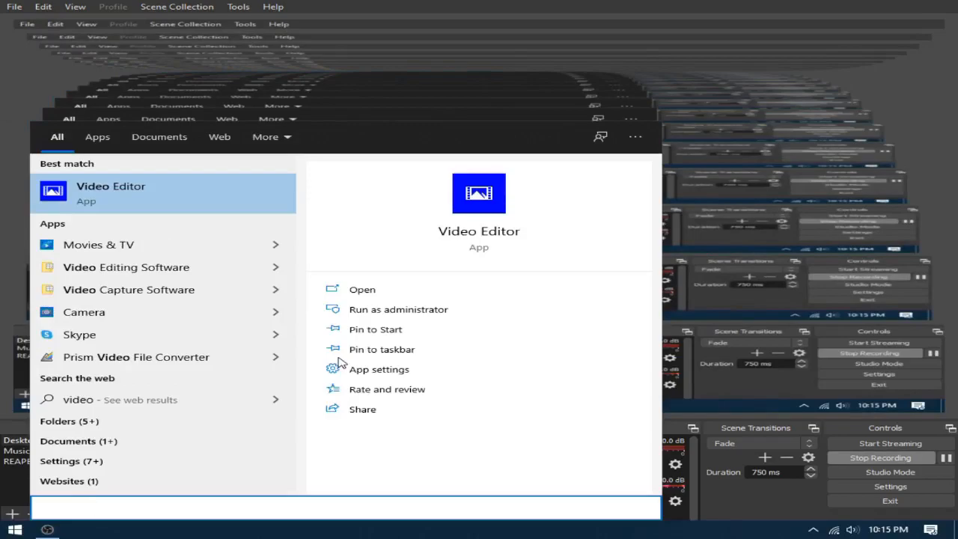
key(Return)
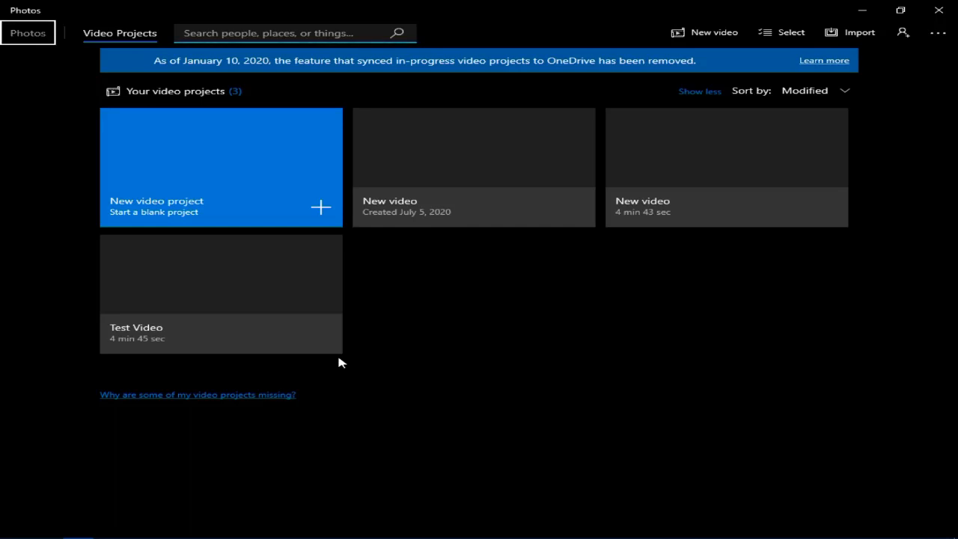
Examine the commands and project entries available on the Video Projects page.
key(Tab)
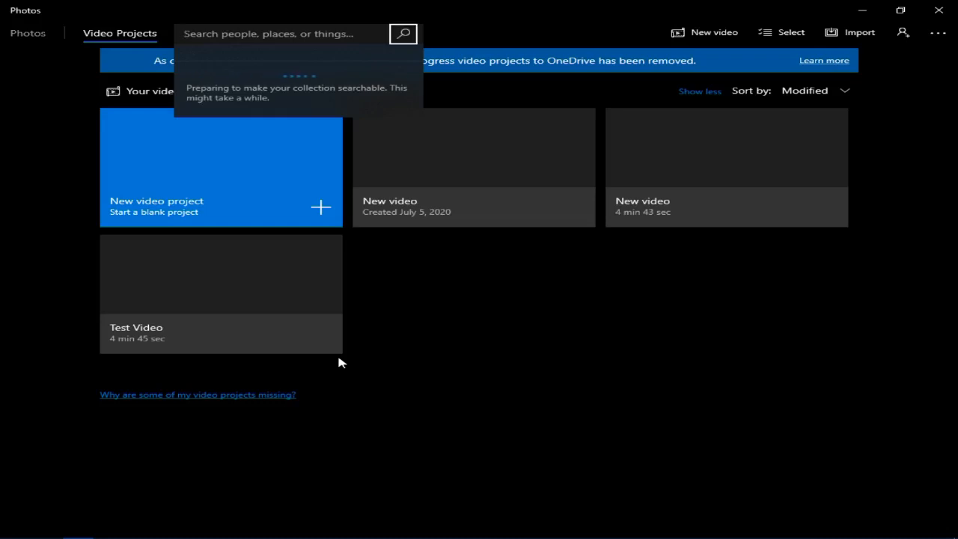
key(Tab)
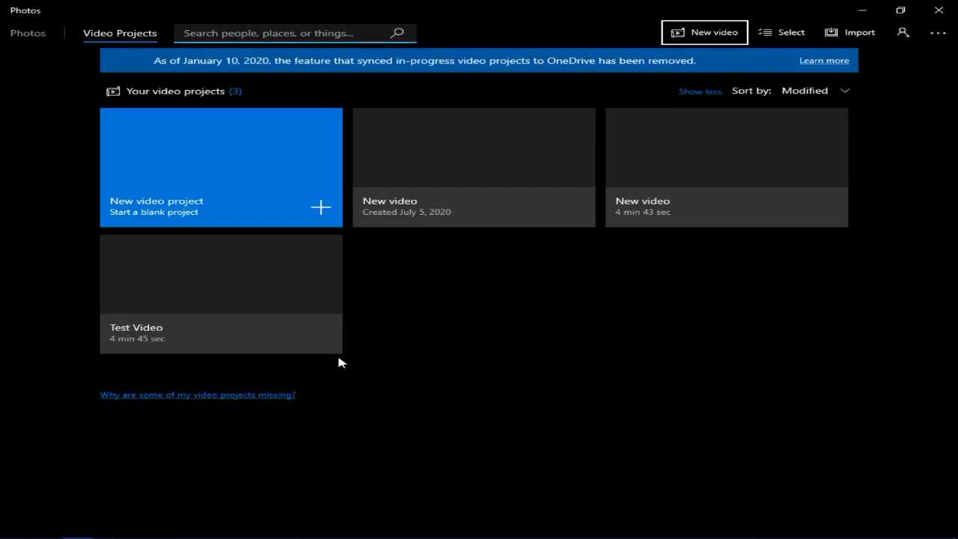
key(Tab)
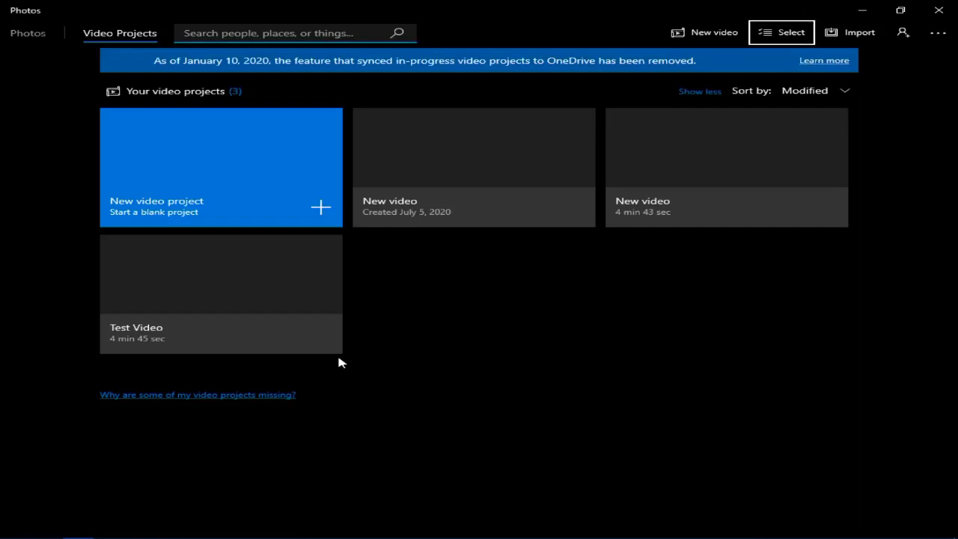
key(Tab)
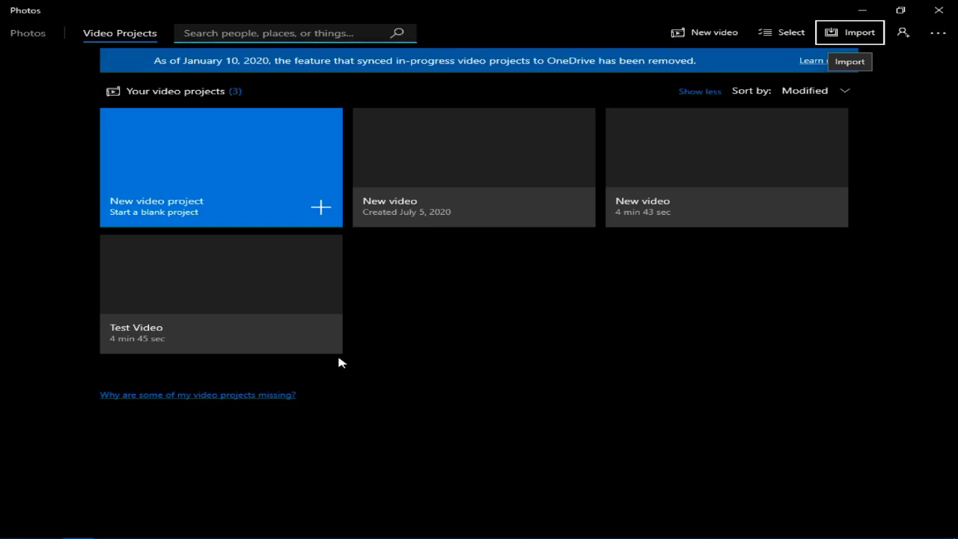
key(Tab)
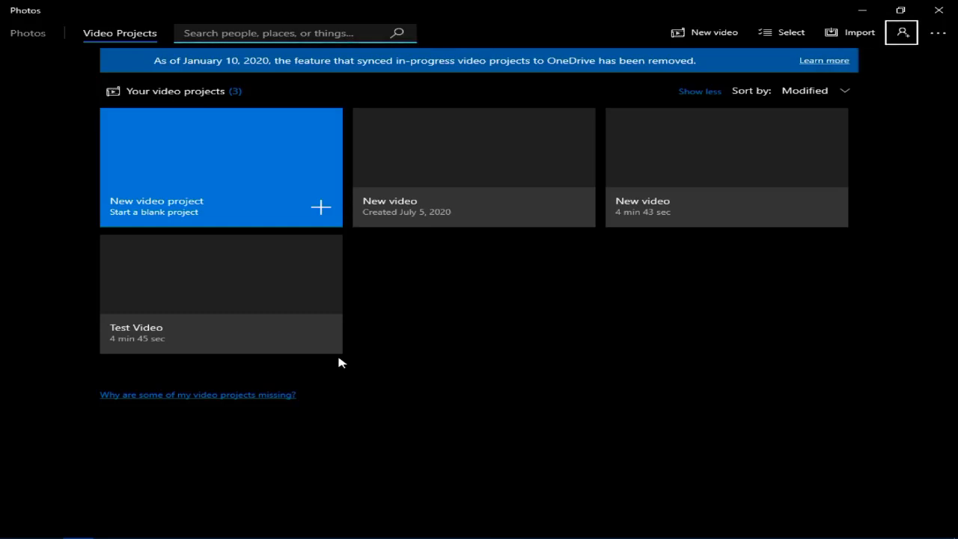
key(Tab)
key(Tab)
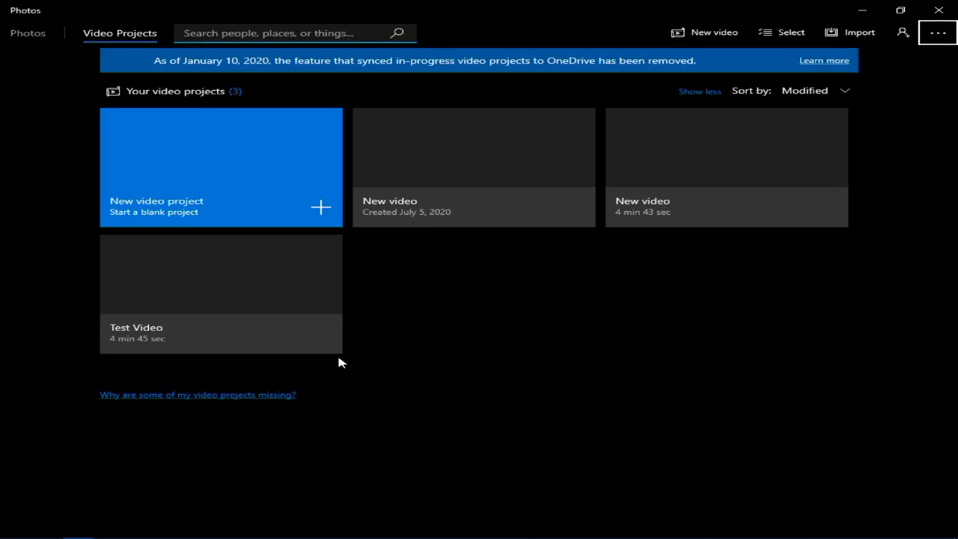
key(Tab)
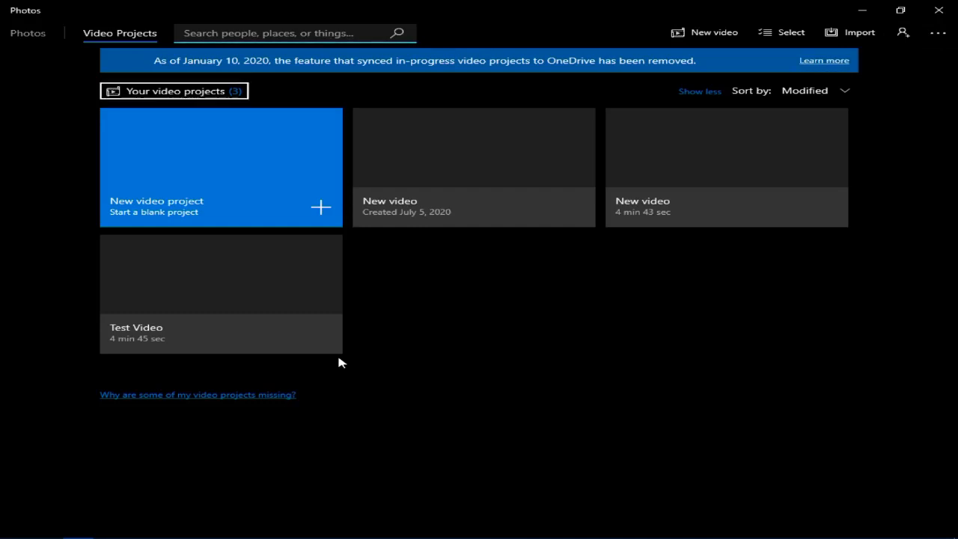
key(Tab)
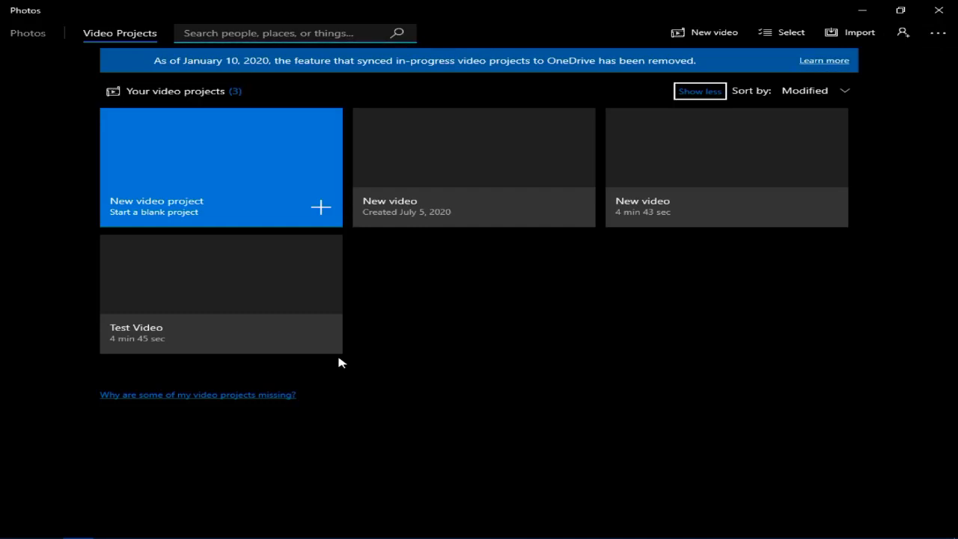
key(Tab)
key(Tab)
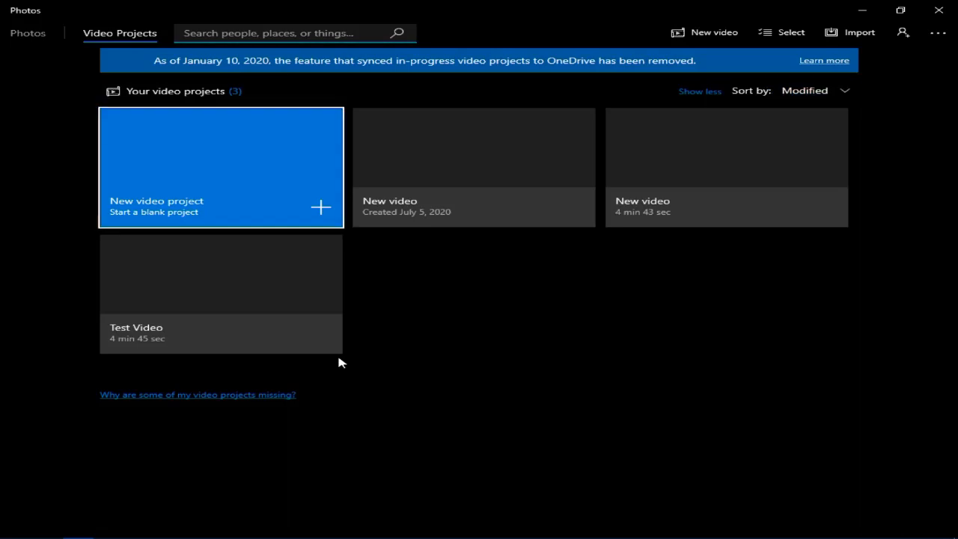
key(Tab)
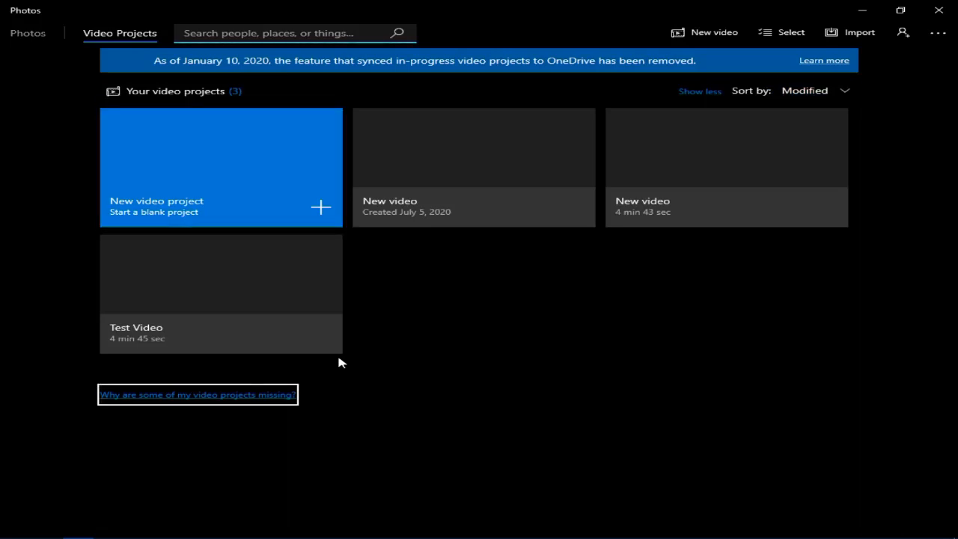
key(Tab)
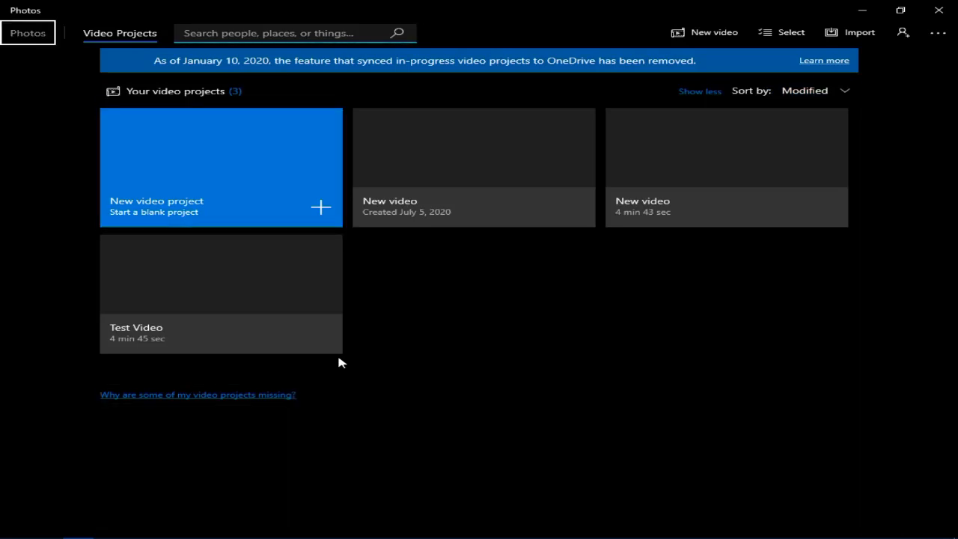
Review the new video options and start a blank new video project.
key(Tab)
key(Tab)
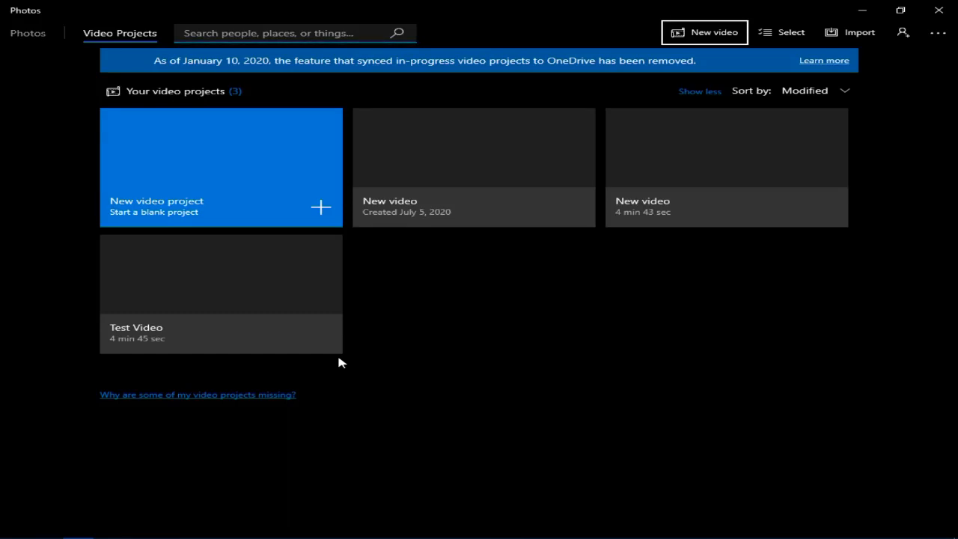
key(Return)
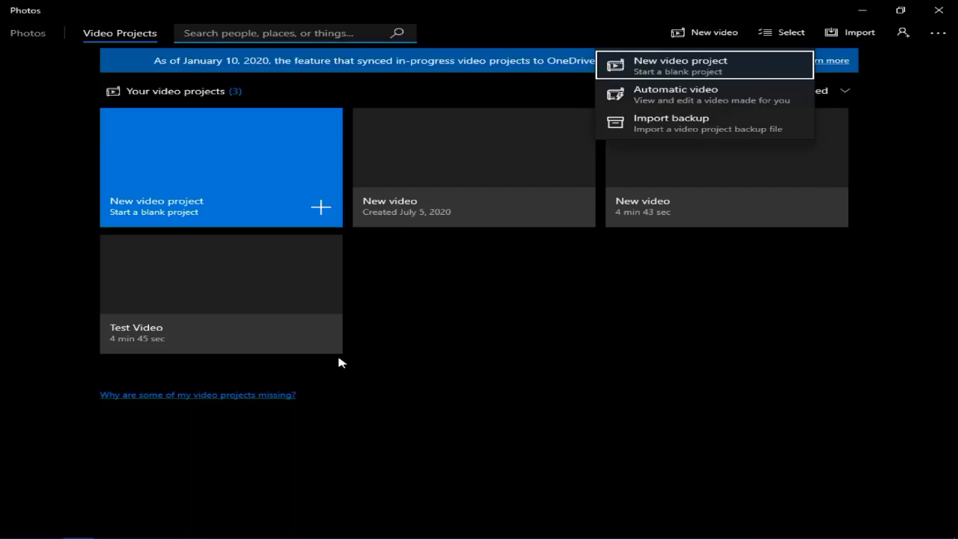
key(Down)
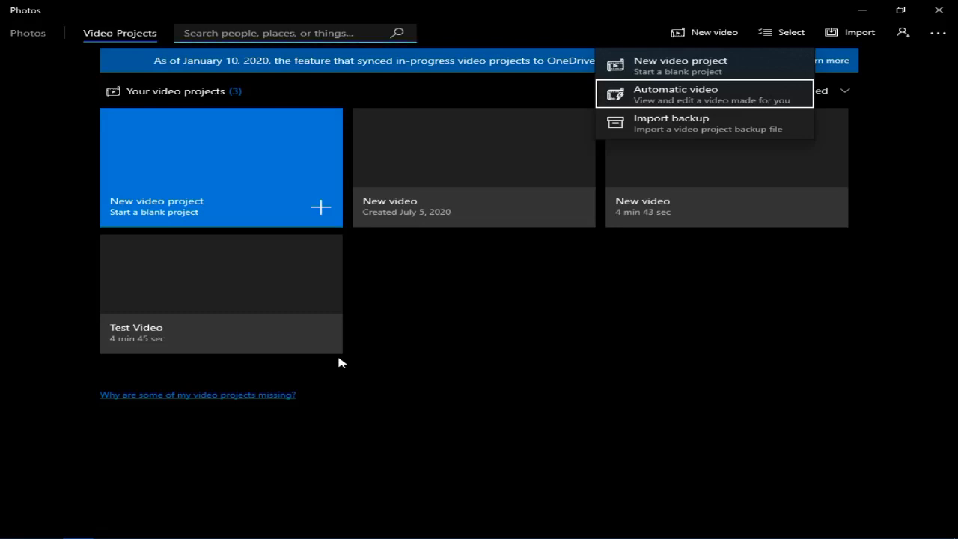
key(Down)
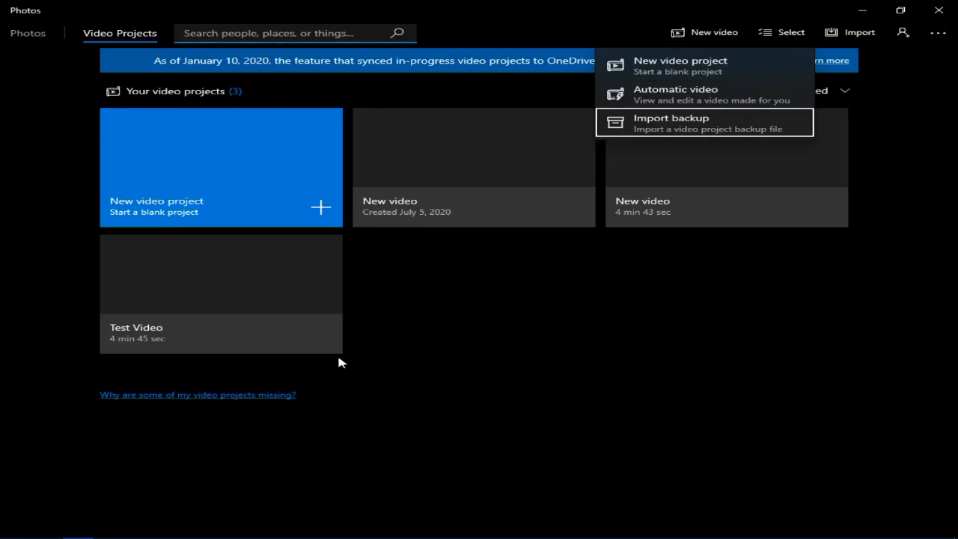
key(Down)
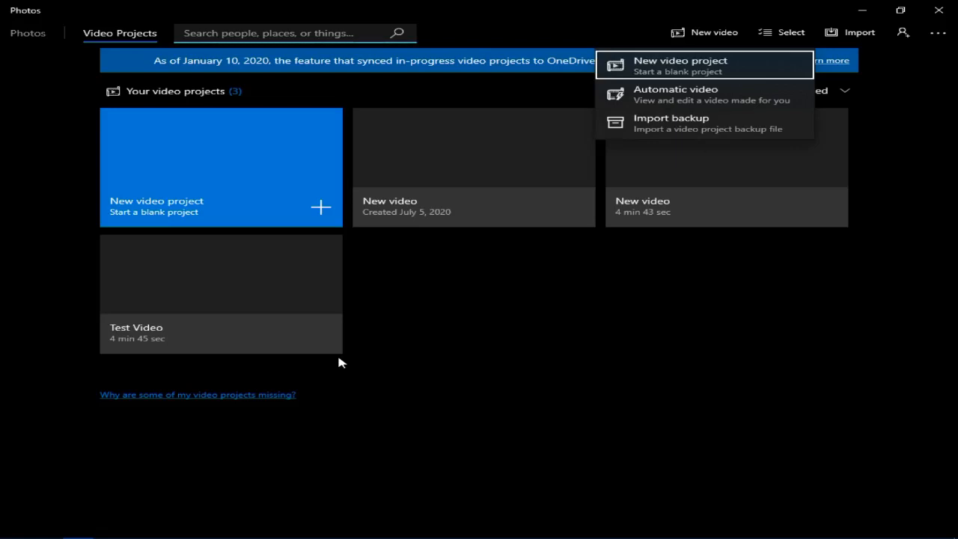
key(Return)
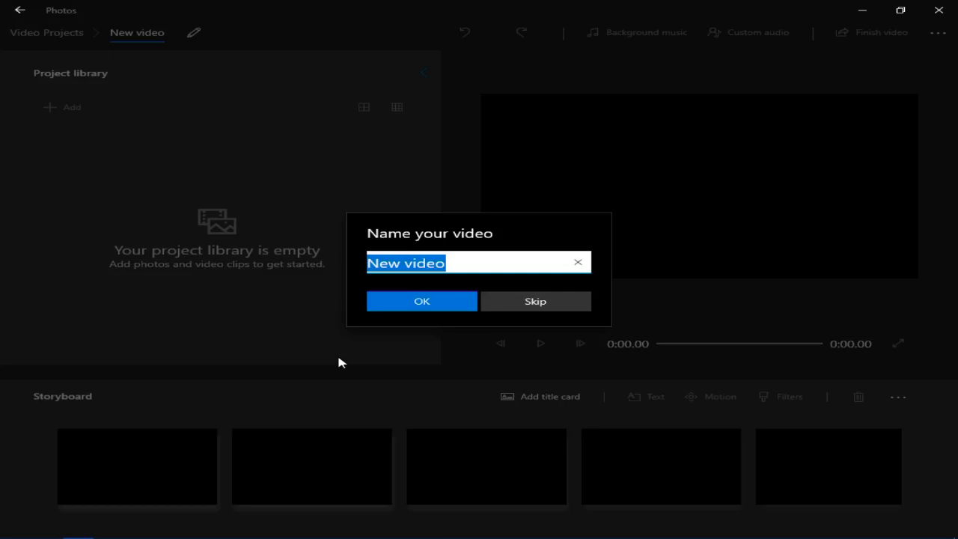
text(T)
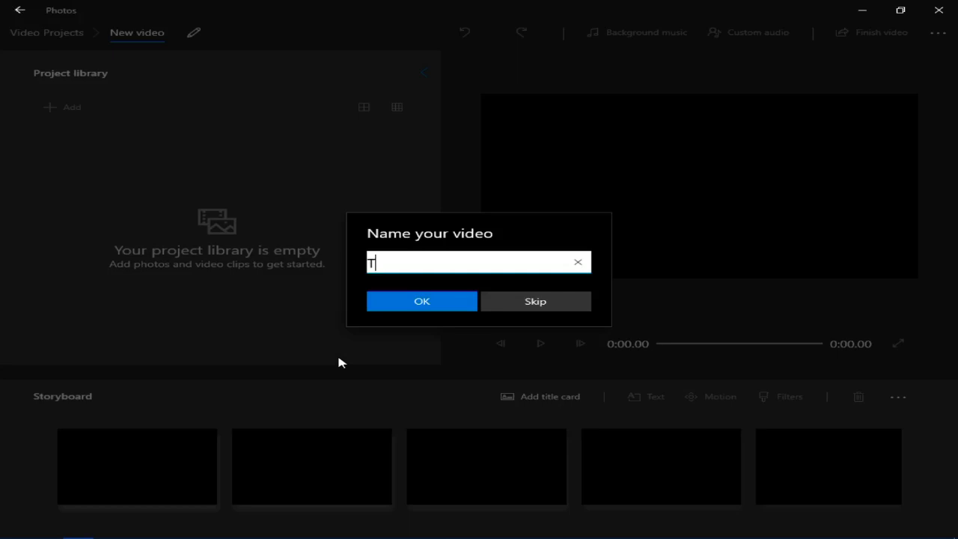
text(est Video)
key(Tab)
key(Tab)
key(Tab)
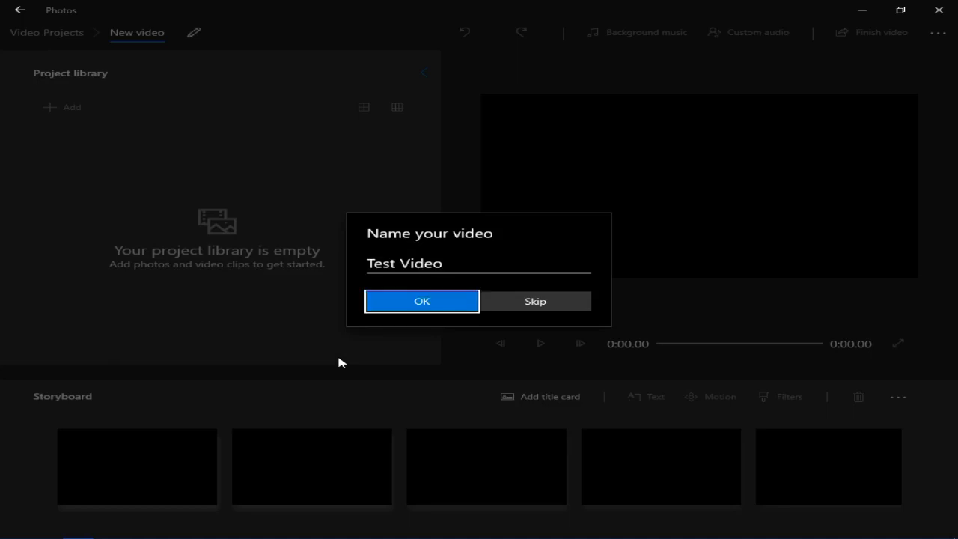
key(shift+F10)
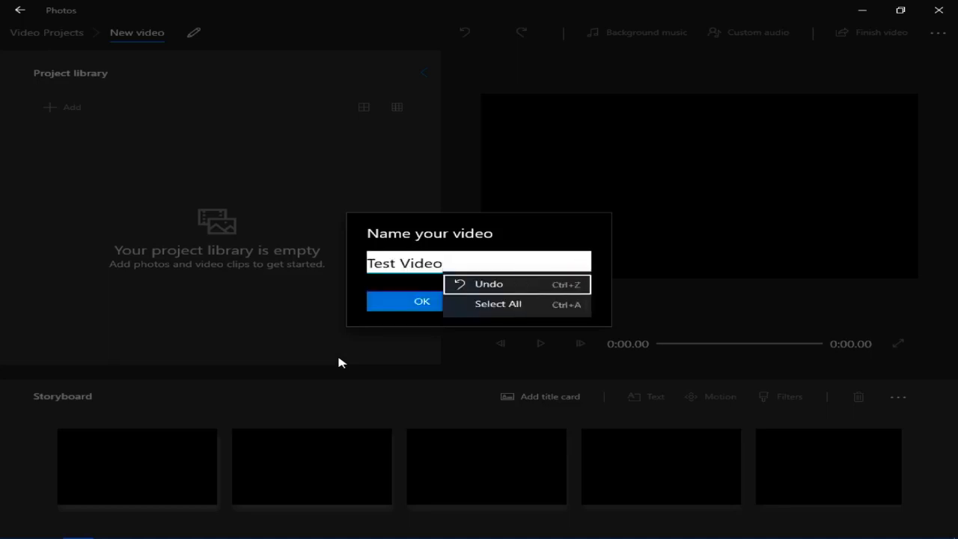
key(Escape)
key(Escape)
Change the title of the new video project to "Test Video".
key(Tab)
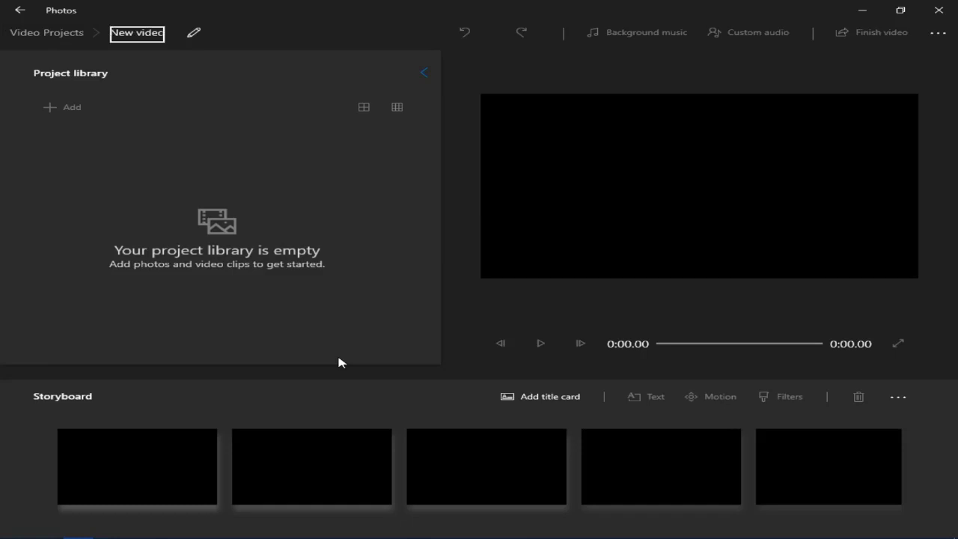
key(shift+Tab)
key(shift+Tab)
key(shift+Tab)
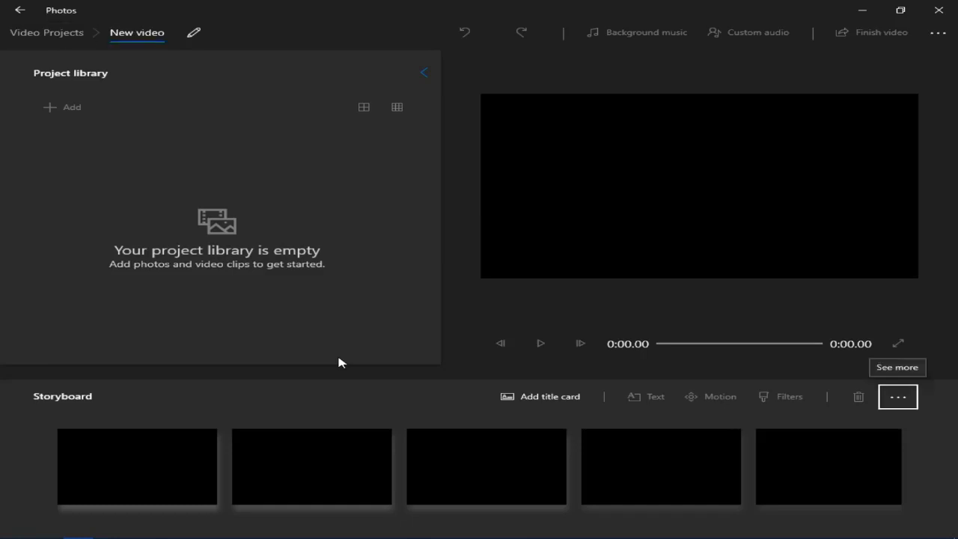
key(shift+Tab)
key(shift+Tab)
key(shift+Tab)
key(shift+Tab)
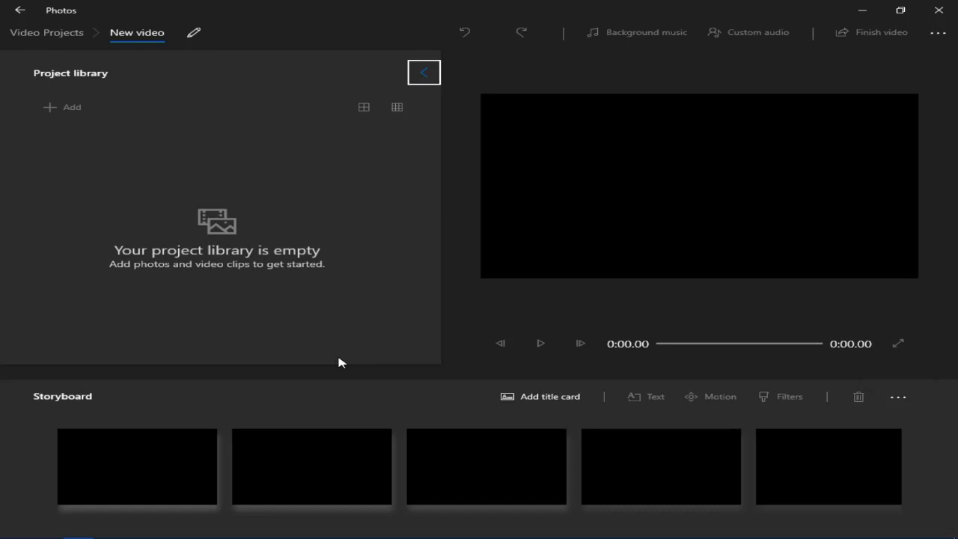
key(shift+Tab)
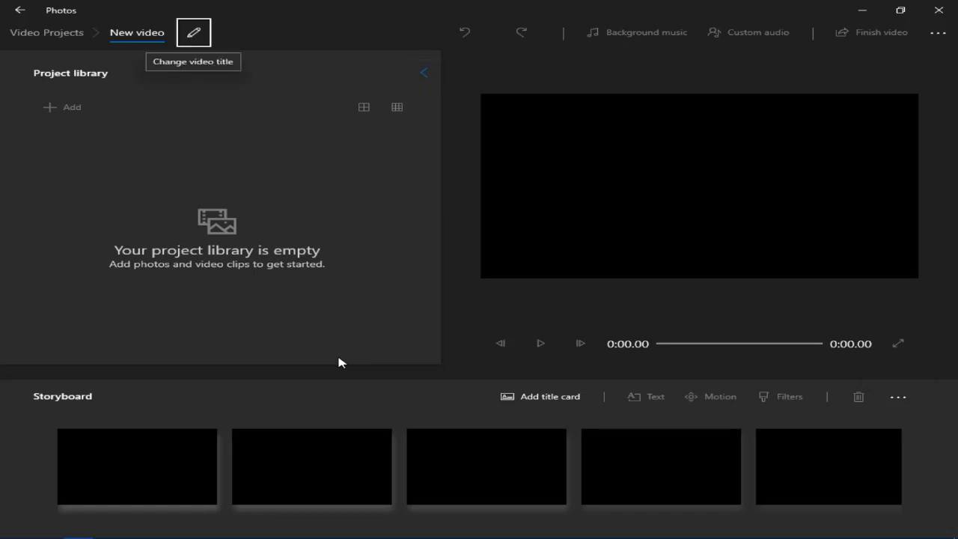
key(Tab)
key(shift+Tab)
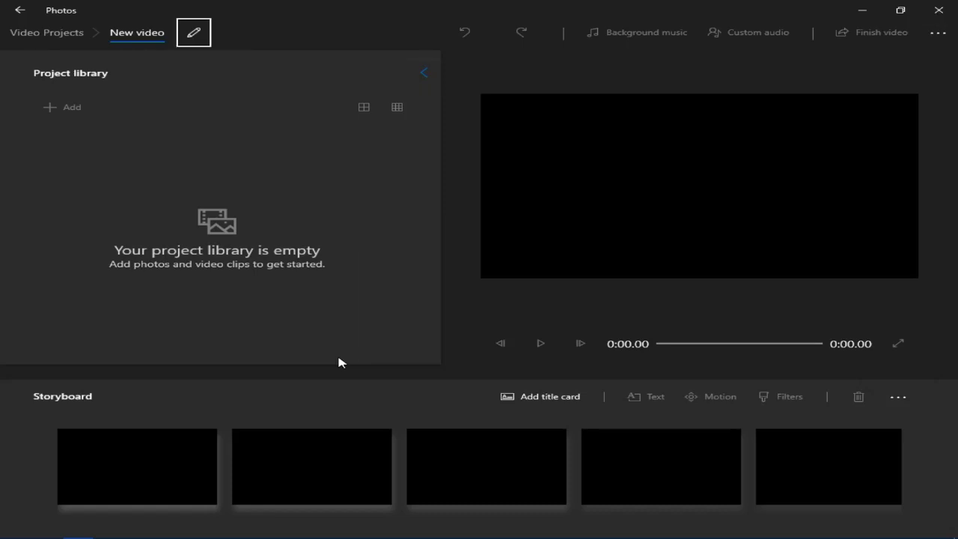
key(Return)
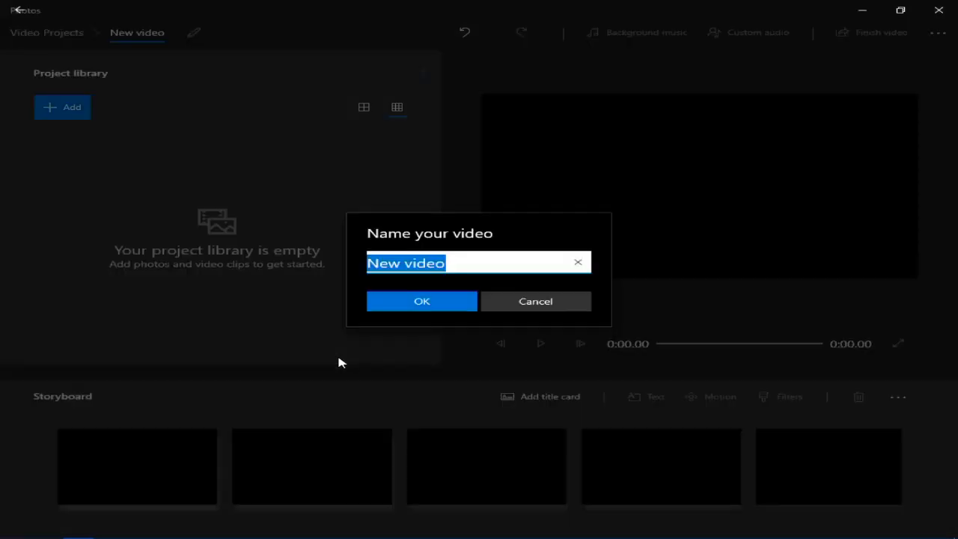
text(Test)
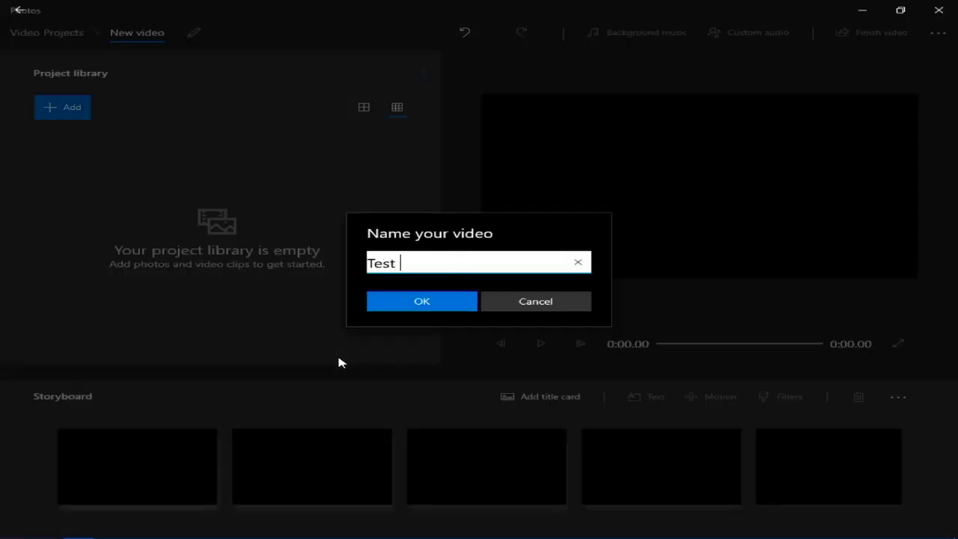
key(ctrl+a)
text(Test Video)
key(Return)
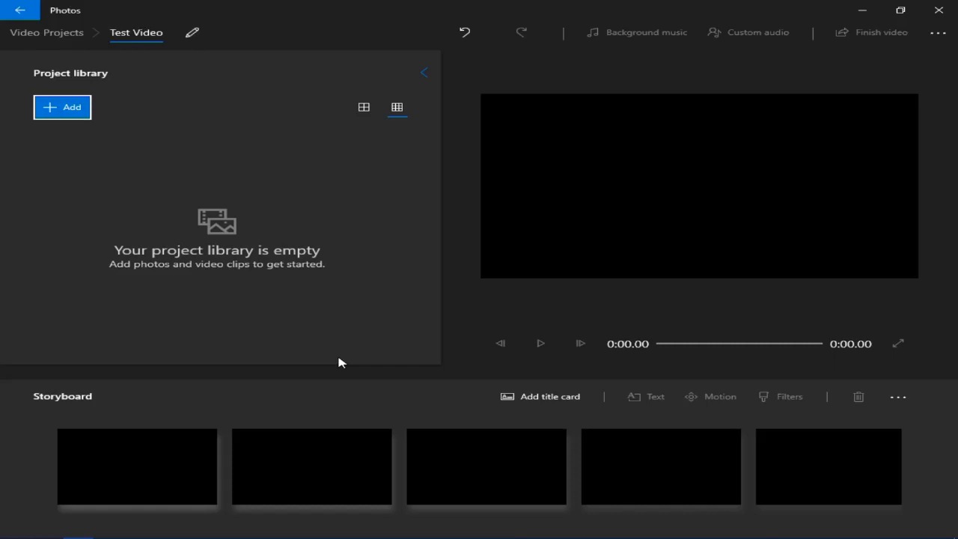
Review the available media sources and start adding files to the project library from this PC.
key(shift+Tab)
key(Tab)
key(Return)
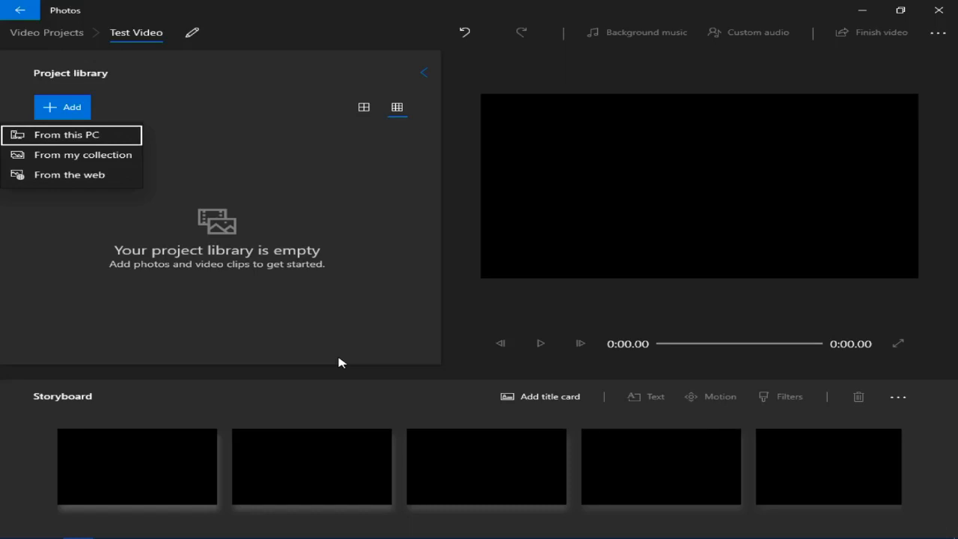
key(Down)
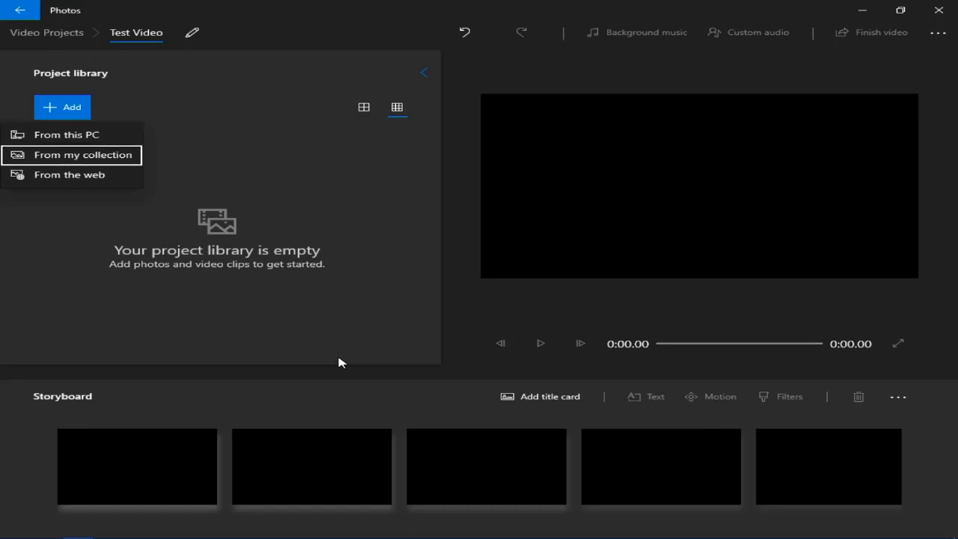
key(Down)
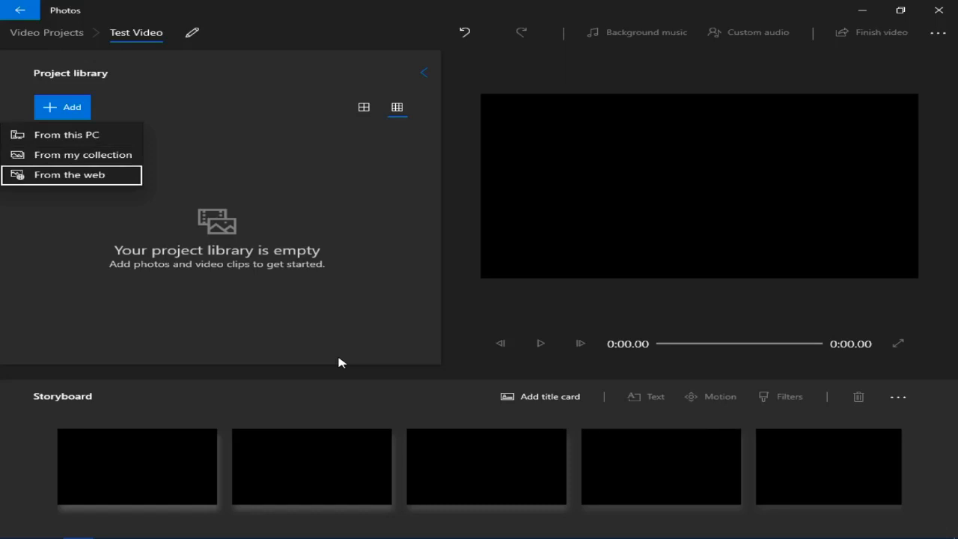
key(Down)
key(Return)
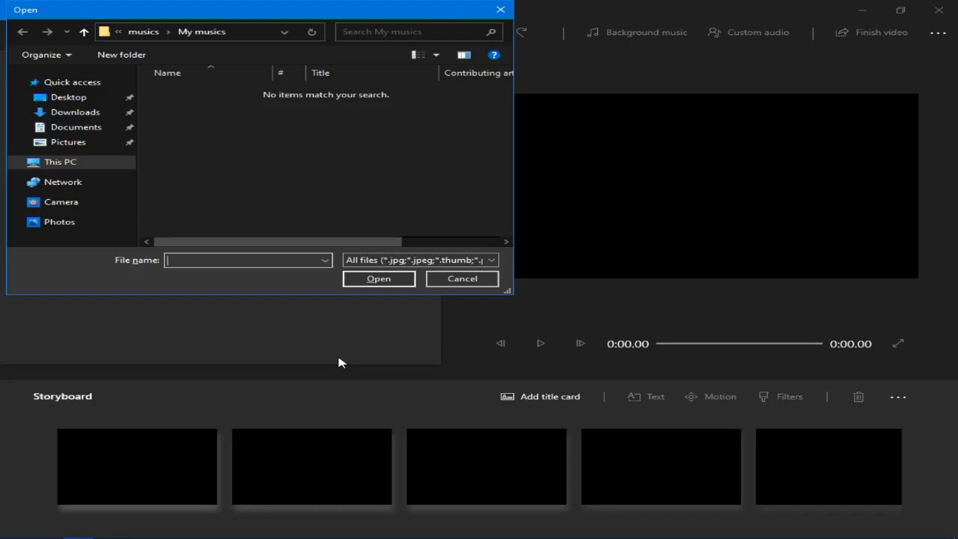
Browse to the Videos folder of This PC and add Angili thuduvala.mov to the project library.
key(alt+Up)
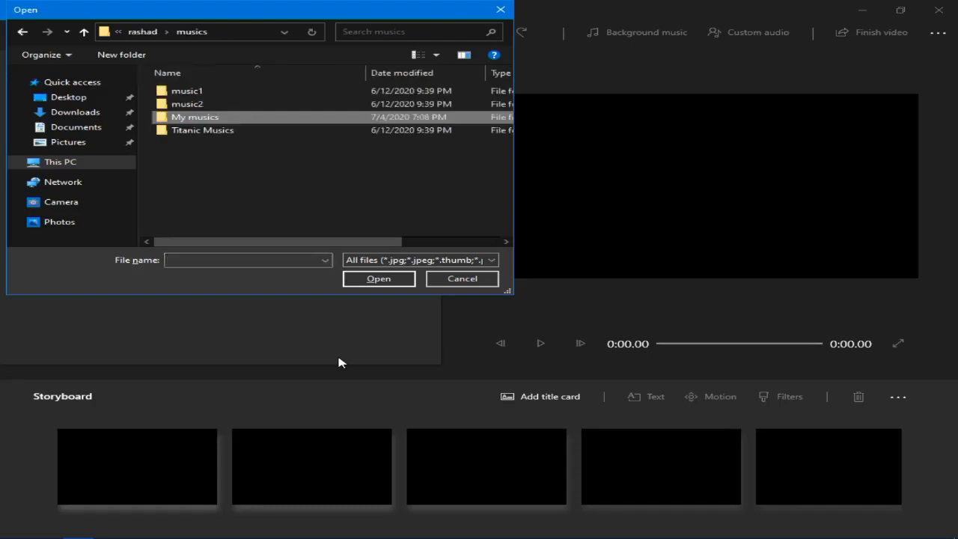
key(alt+Up)
key(alt+Up)
key(alt+Up)
key(alt+Up)
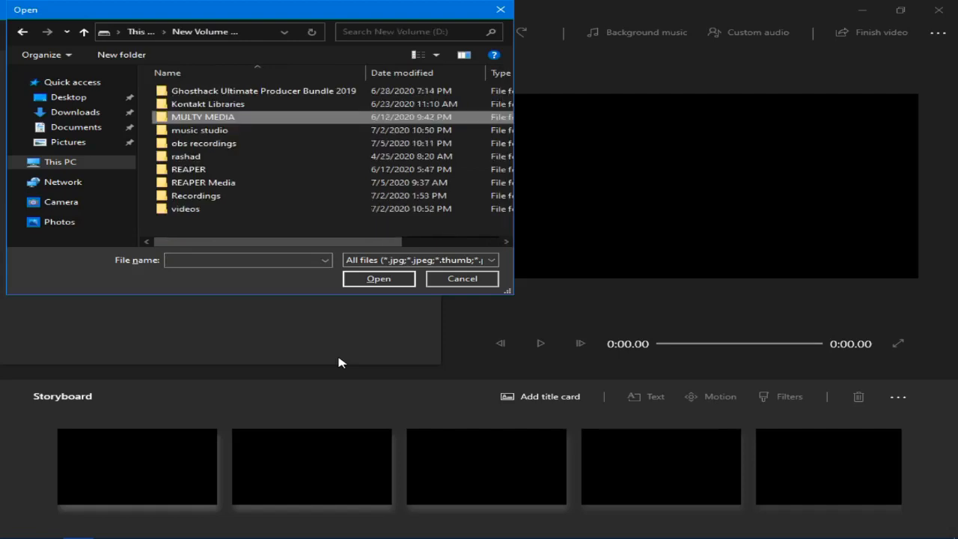
key(Home)
key(v)
key(Return)
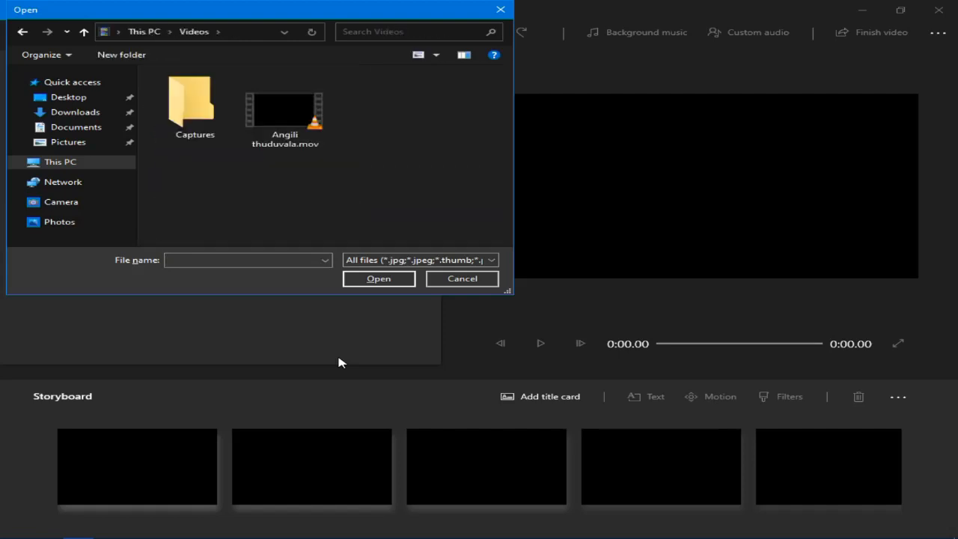
key(Right)
key(Return)
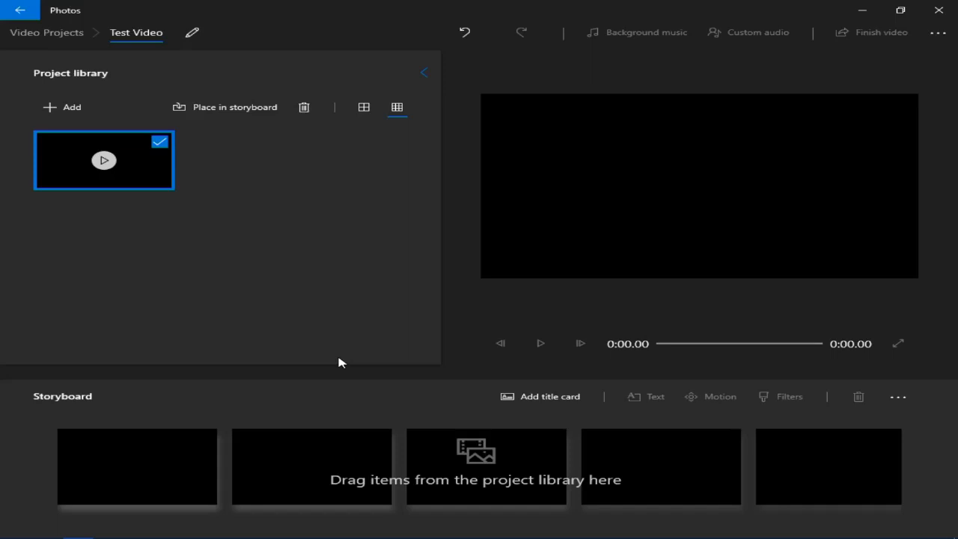
Place the imported video clip from the project library in the storyboard.
key(Tab)
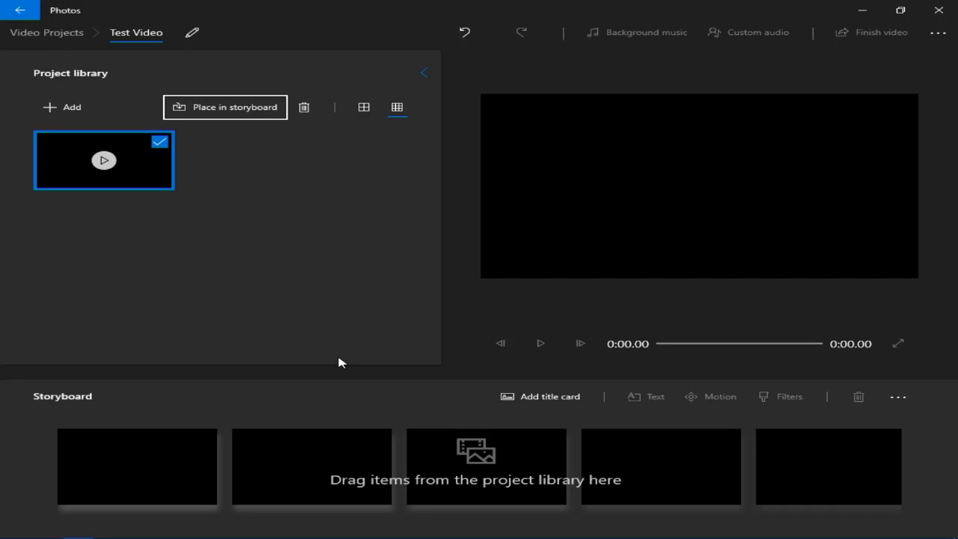
key(Tab)
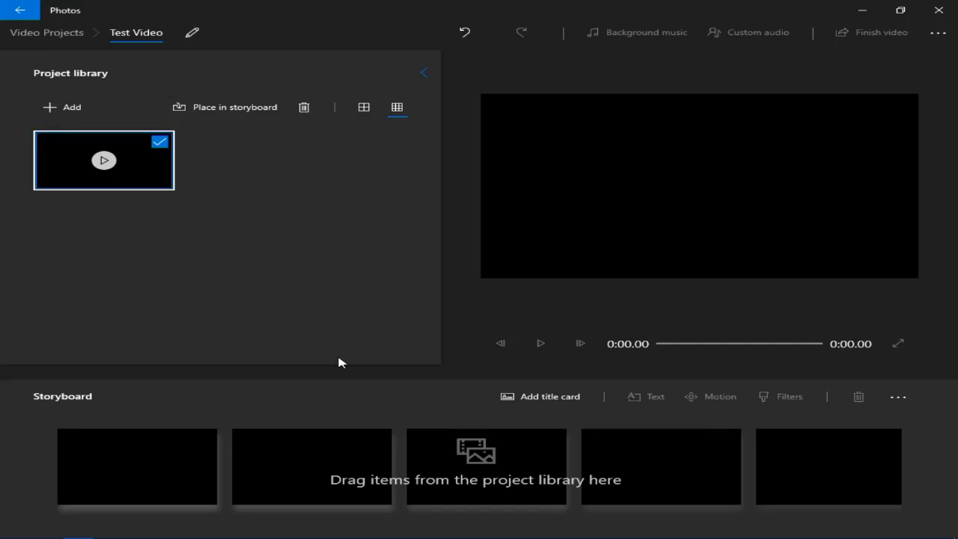
key(shift+F10)
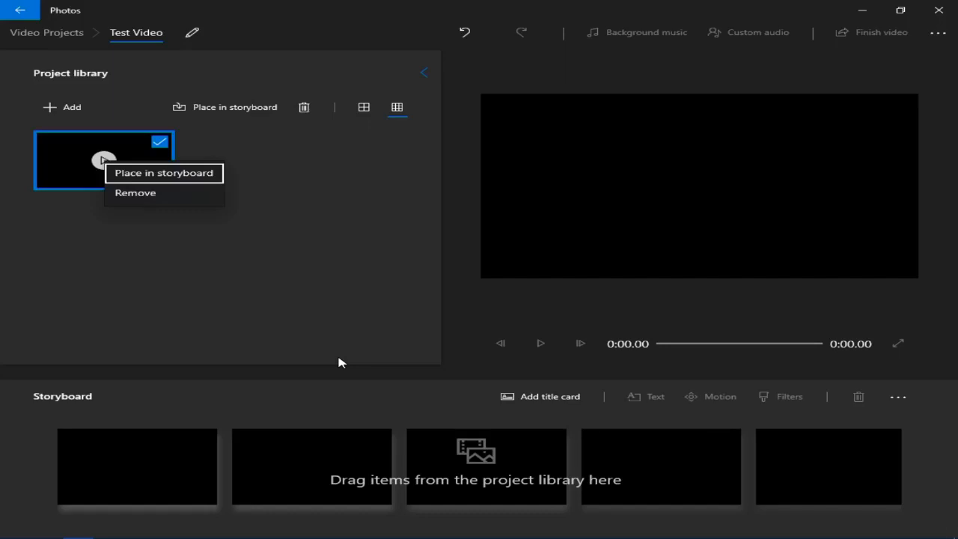
key(Down)
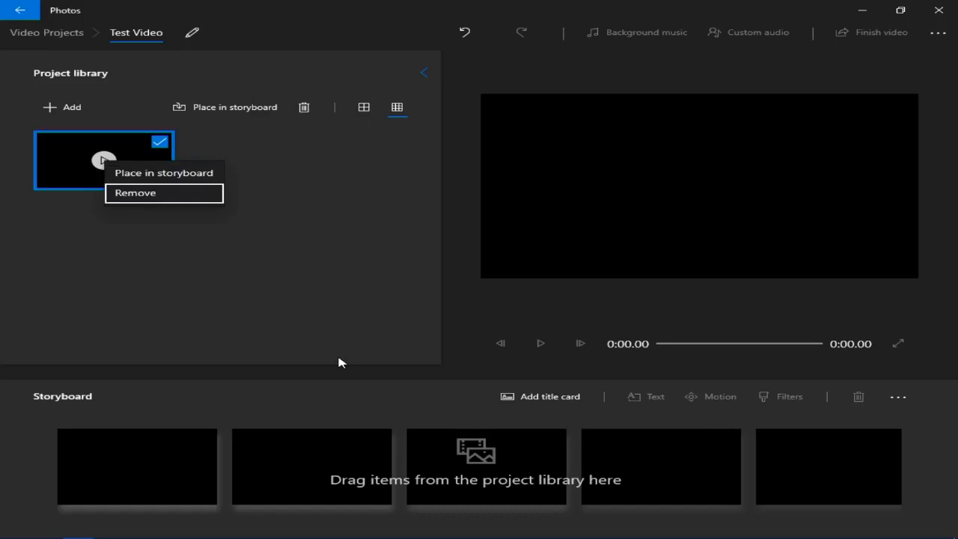
key(Up)
key(Return)
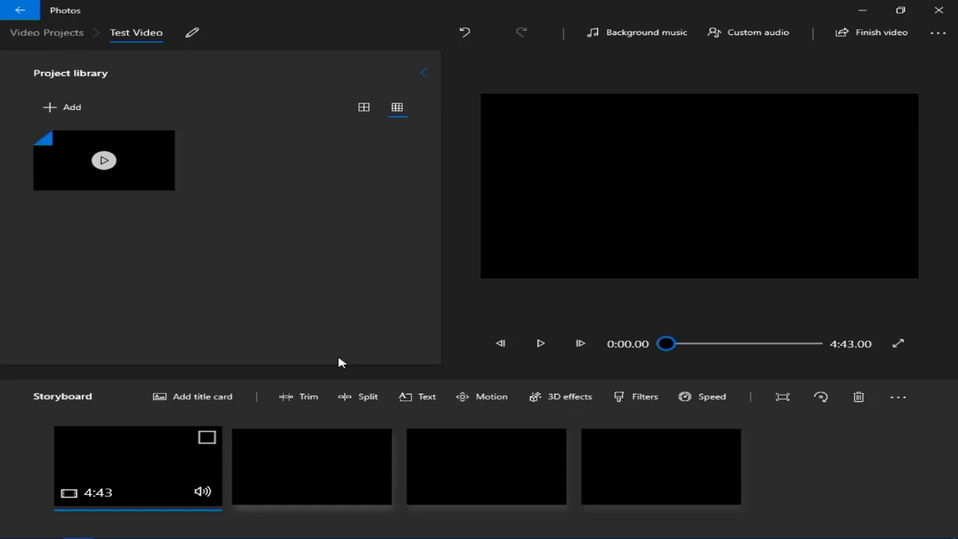
Switch the project library to the larger thumbnail view.
key(super)
key(Escape)
key(Tab)
key(shift+Tab)
key(Return)
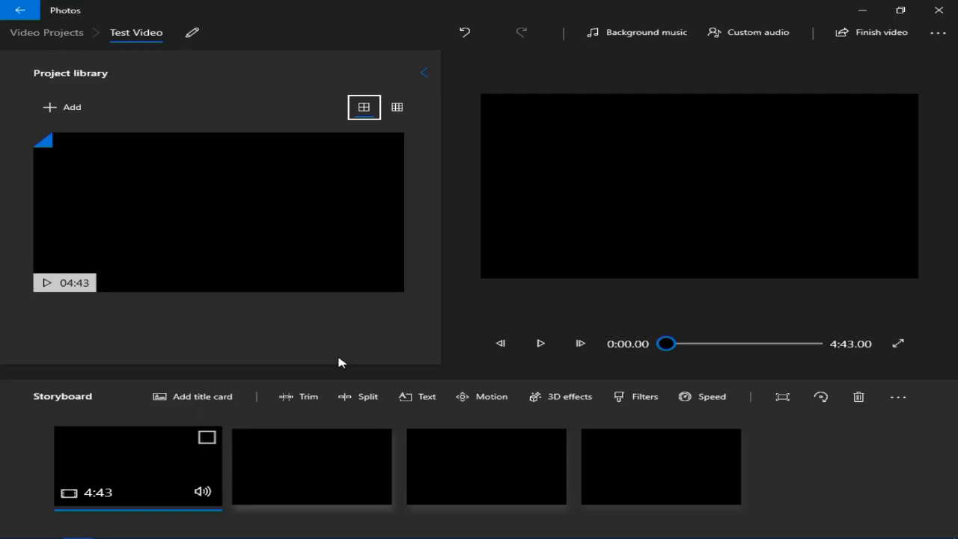
Play the video preview for a few seconds and pause it.
key(Tab)
key(Tab)
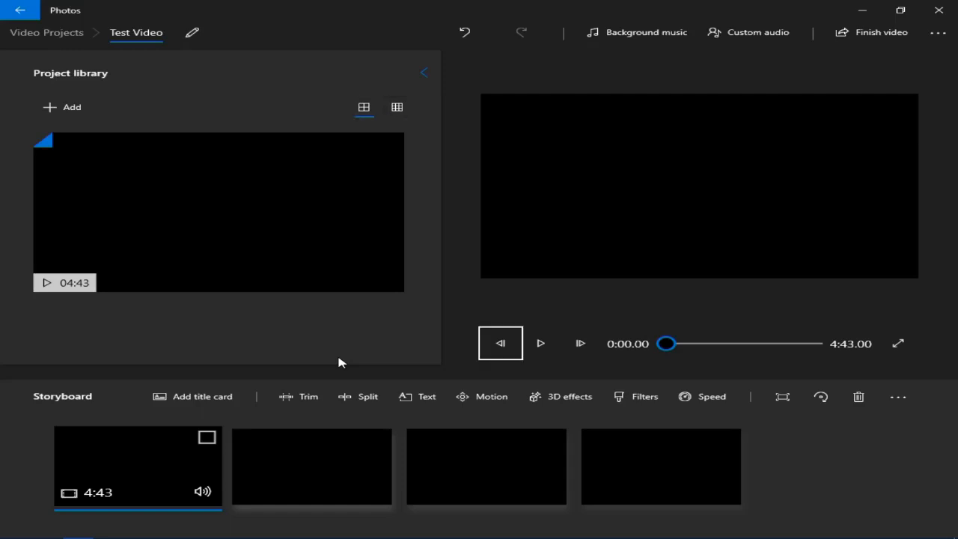
key(Tab)
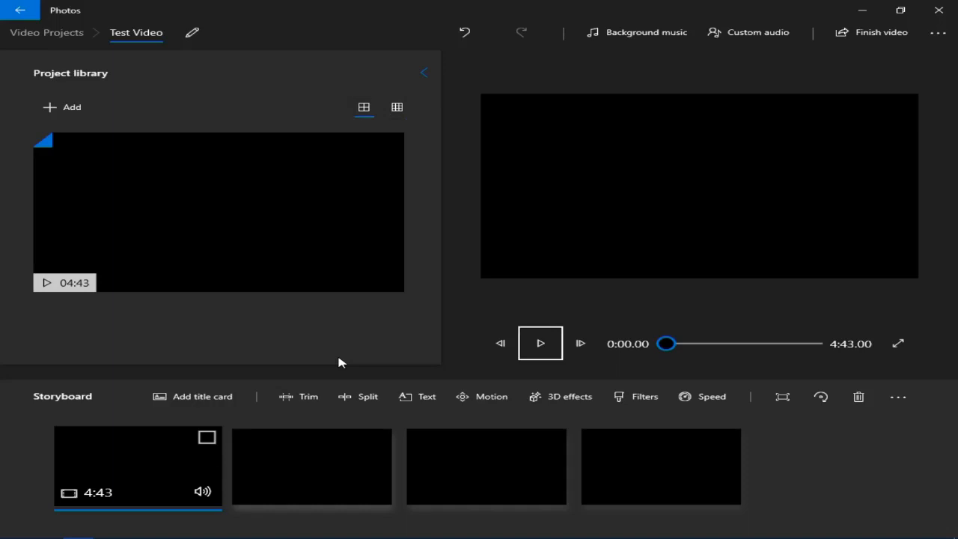
key(space)
key(space)
key(Tab)
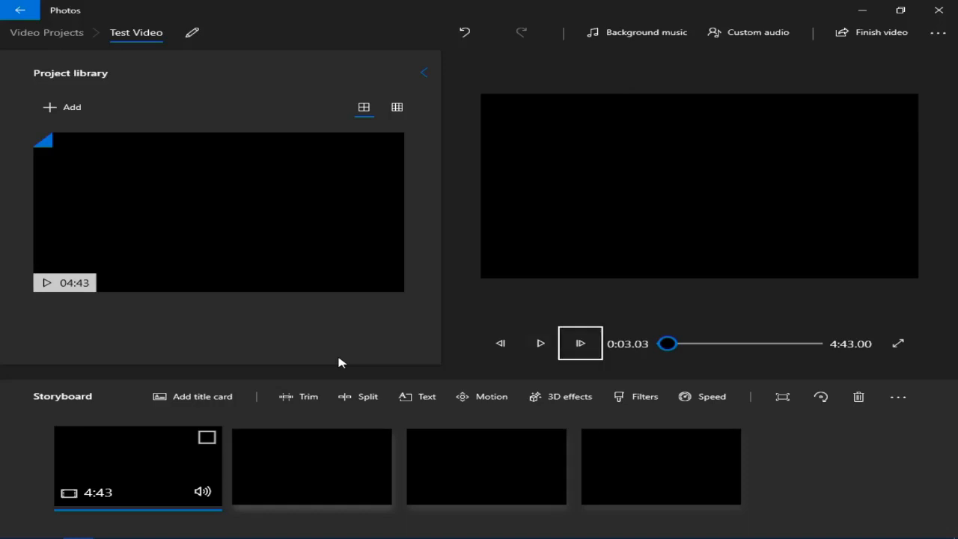
Seek forward a few seconds in the preview and return to the start of the video.
key(Tab)
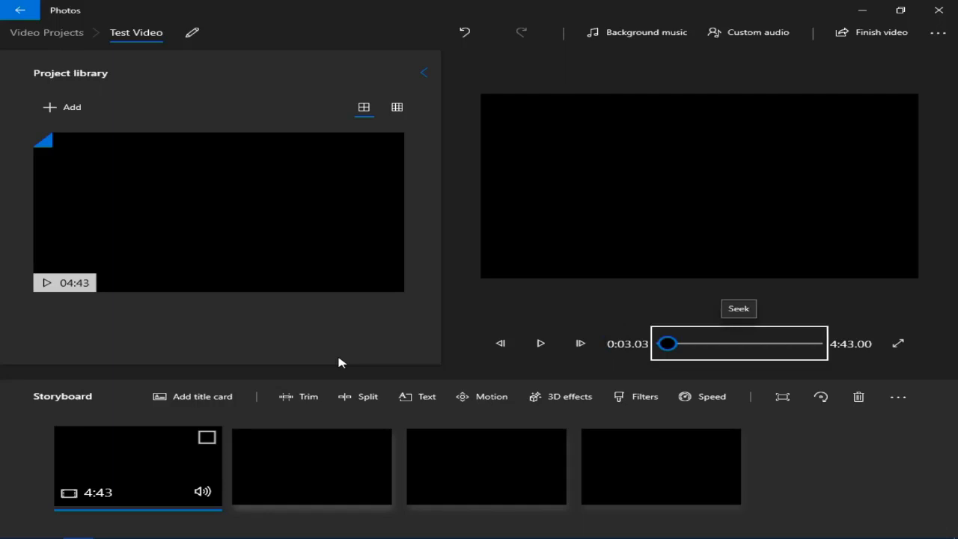
key(Right)
key(Right)
key(Right)
key(Right)
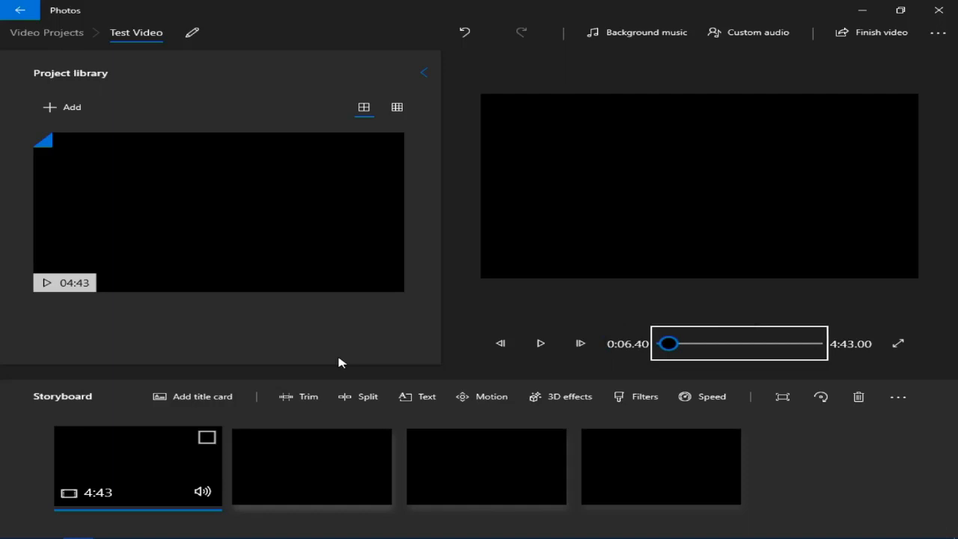
key(Left)
key(Left)
key(Left)
key(Left)
key(Left)
key(Left)
Open the Text editor for the storyboard clip and enter the caption "This is a test video".
key(Tab)
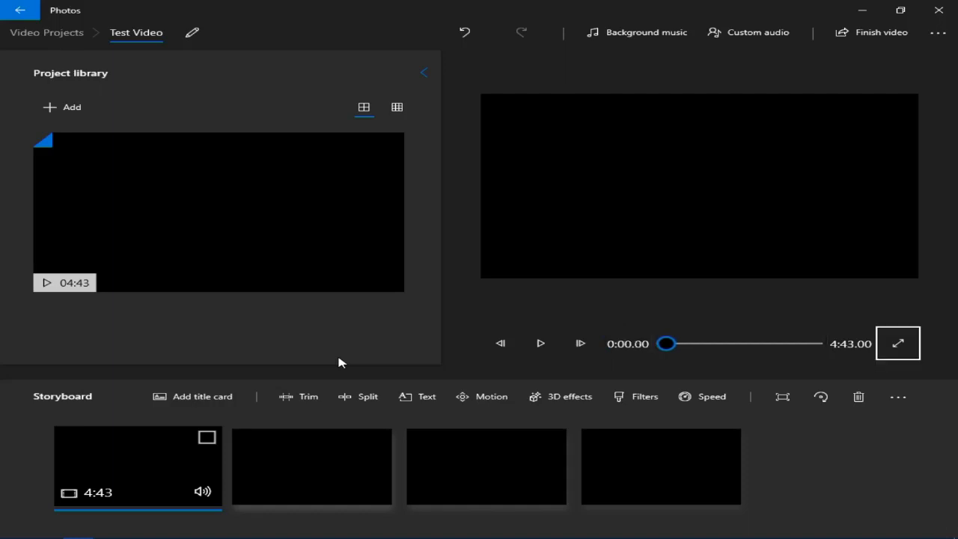
key(Tab)
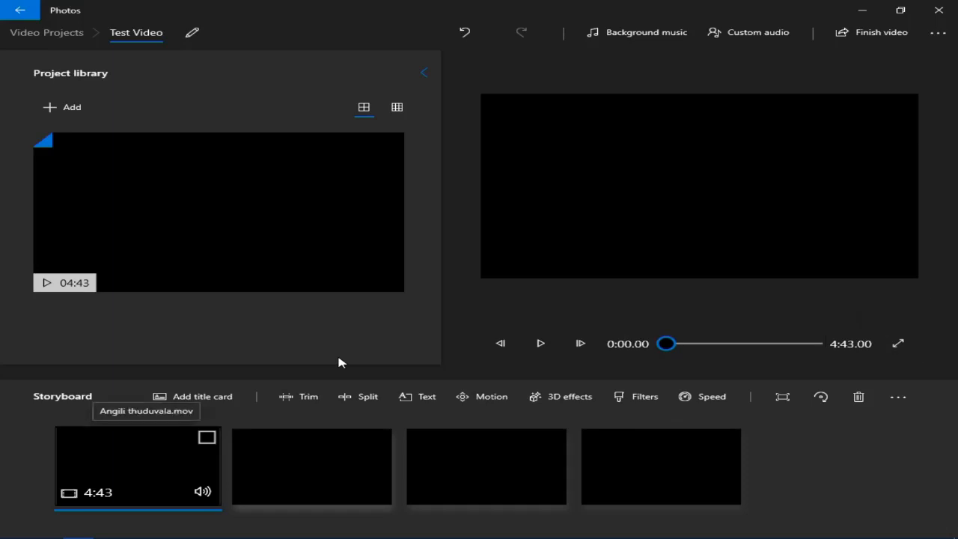
key(Tab)
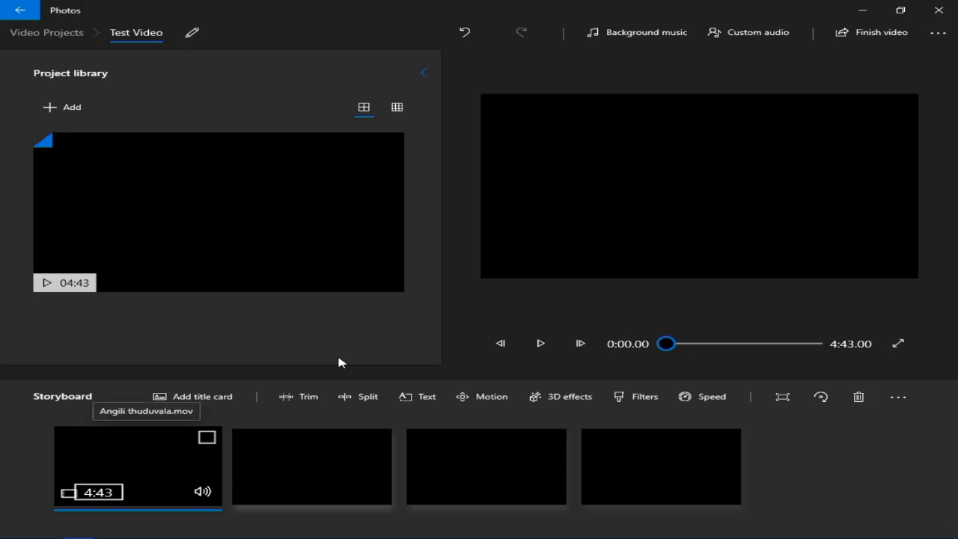
key(Tab)
key(Tab)
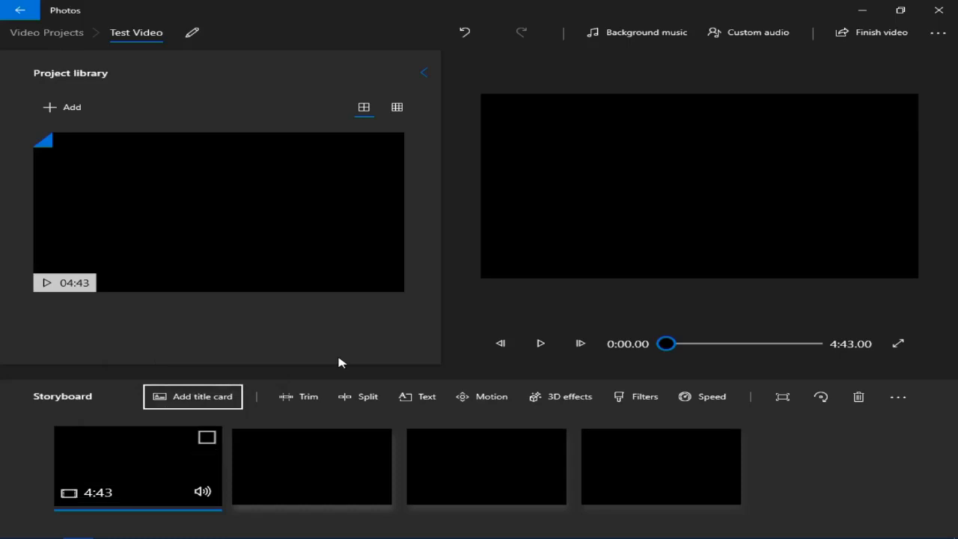
key(Tab)
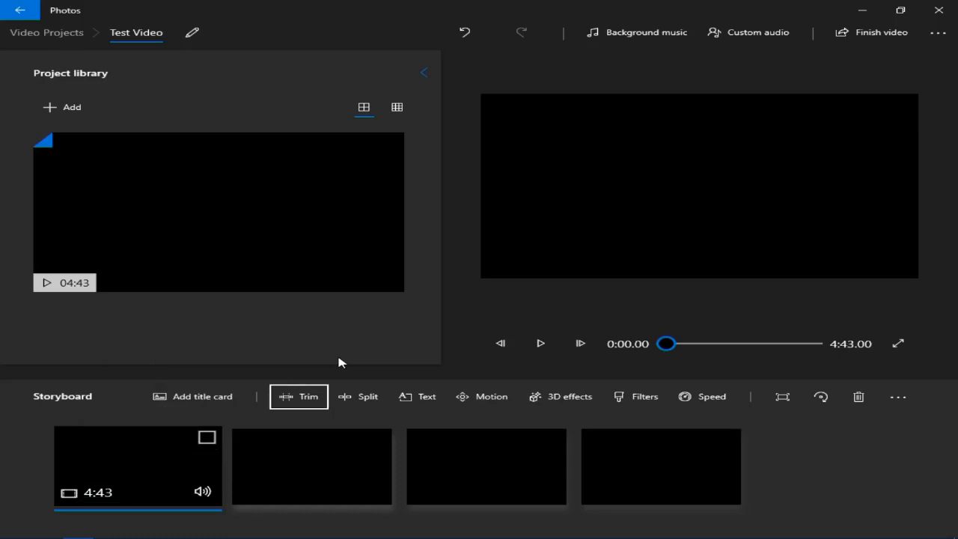
key(Tab)
key(Tab)
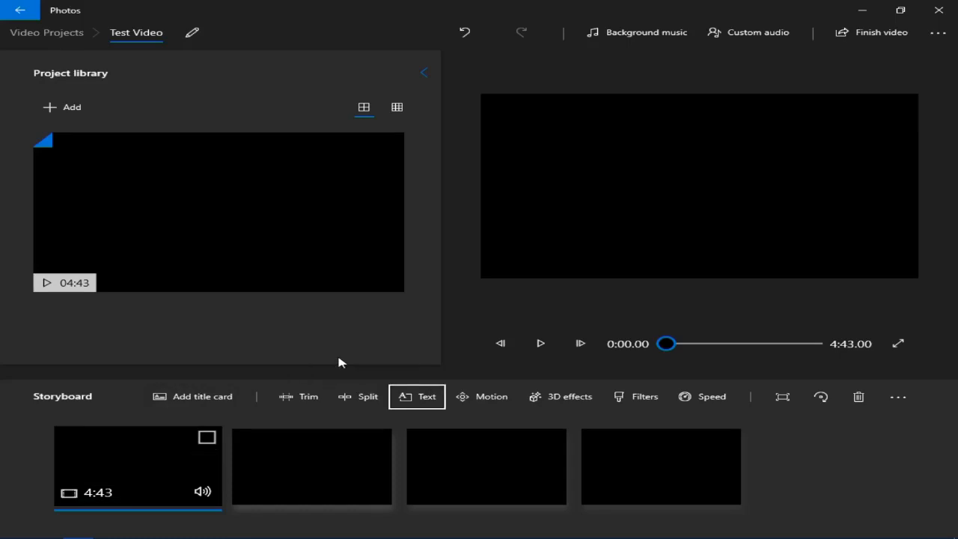
key(Return)
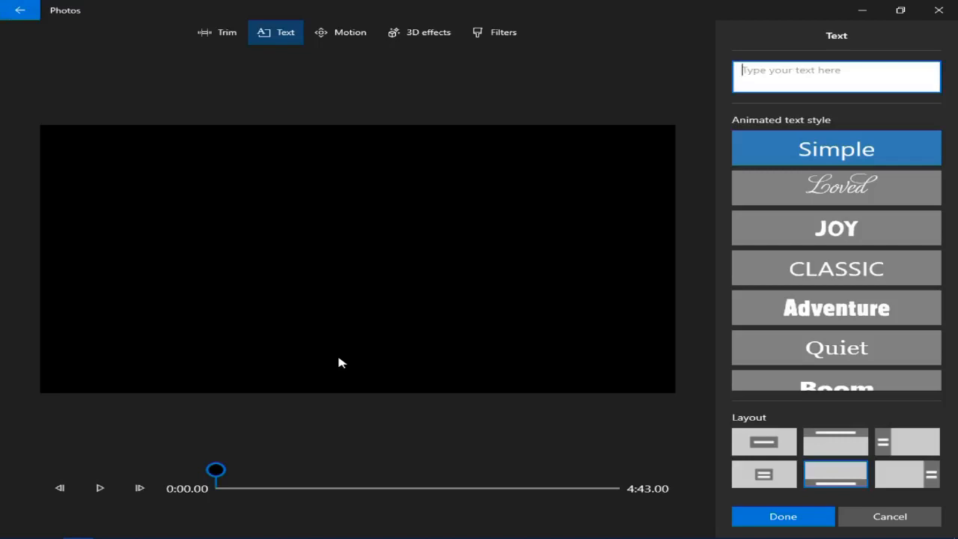
text(This is )
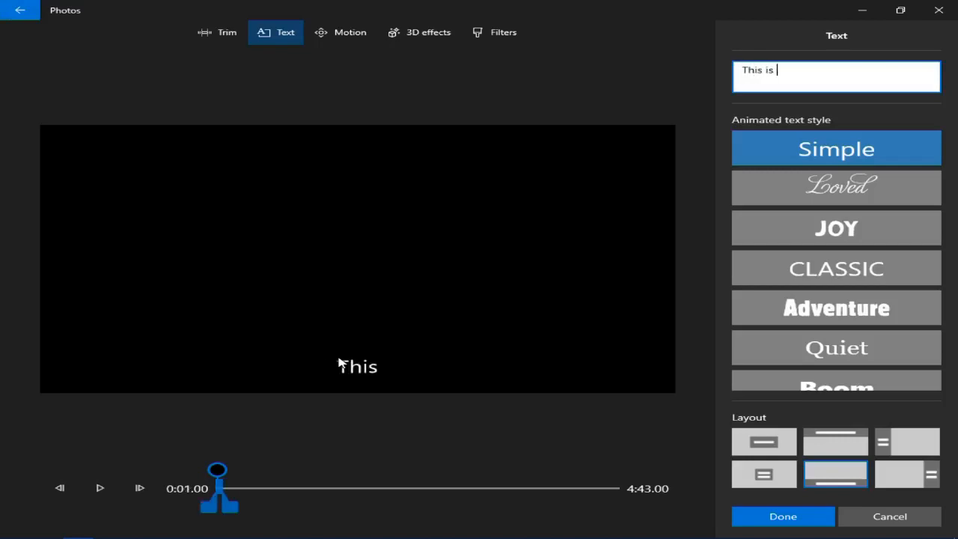
text(a test video)
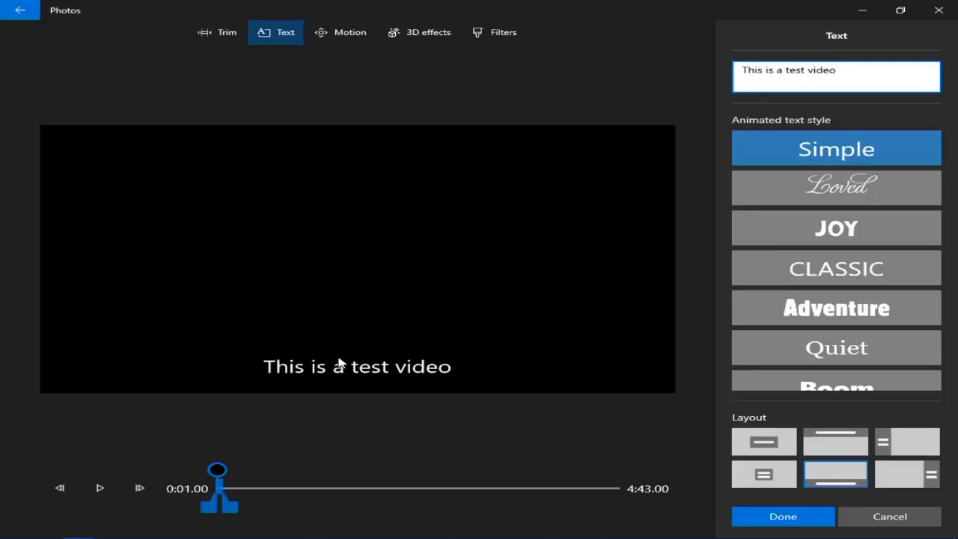
Apply the Loved animated text style to the caption.
key(Tab)
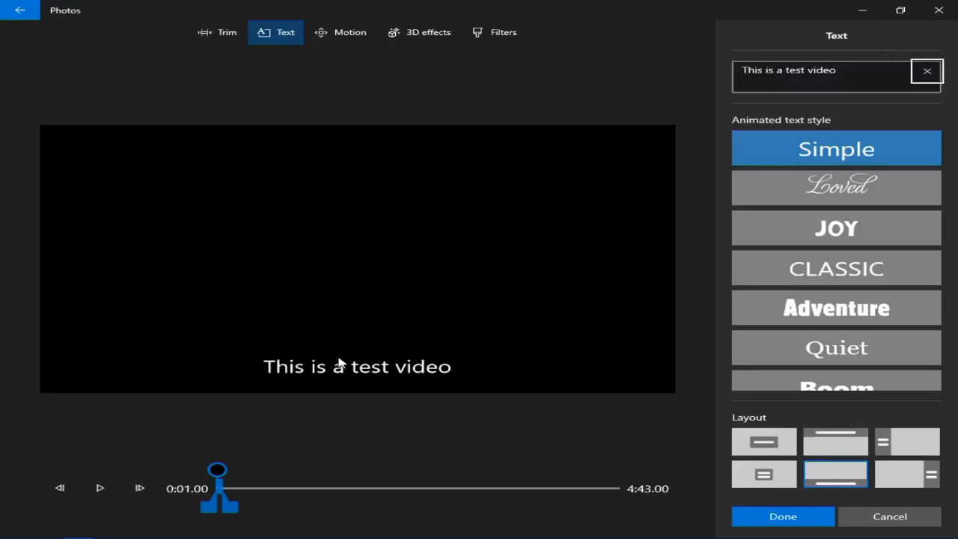
key(Tab)
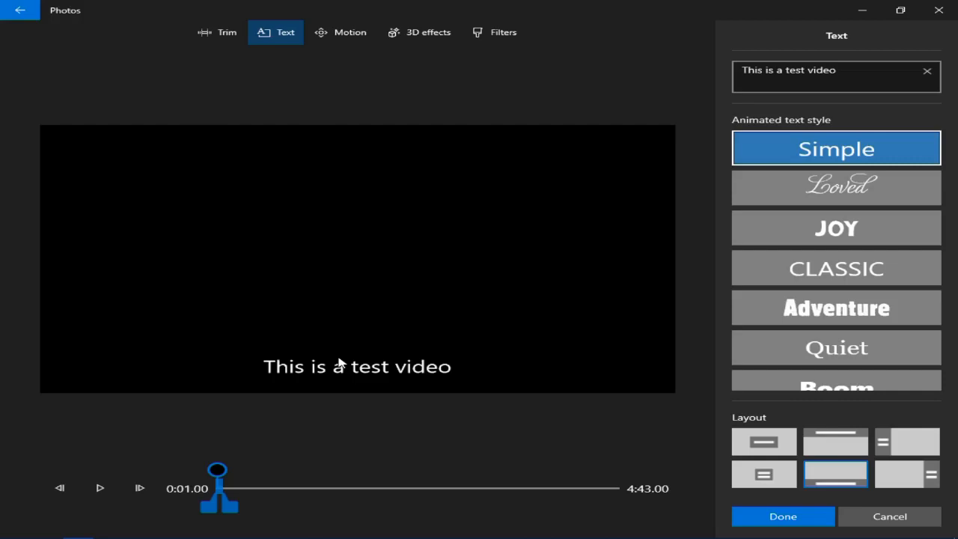
key(Down)
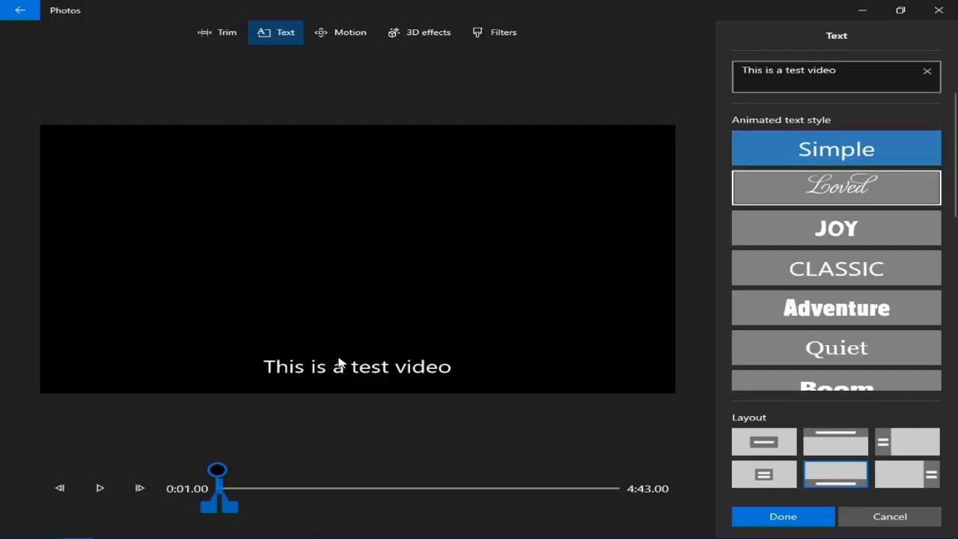
key(Up)
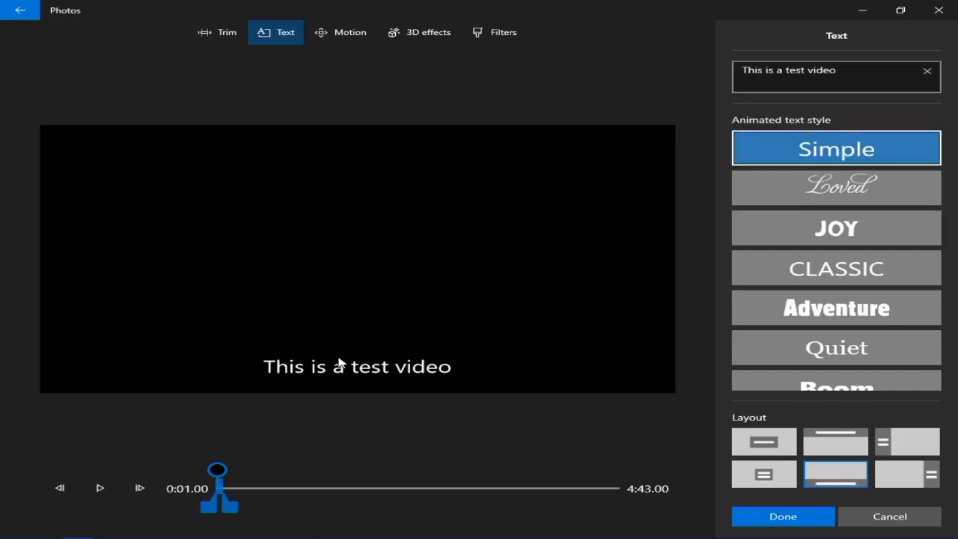
key(Down)
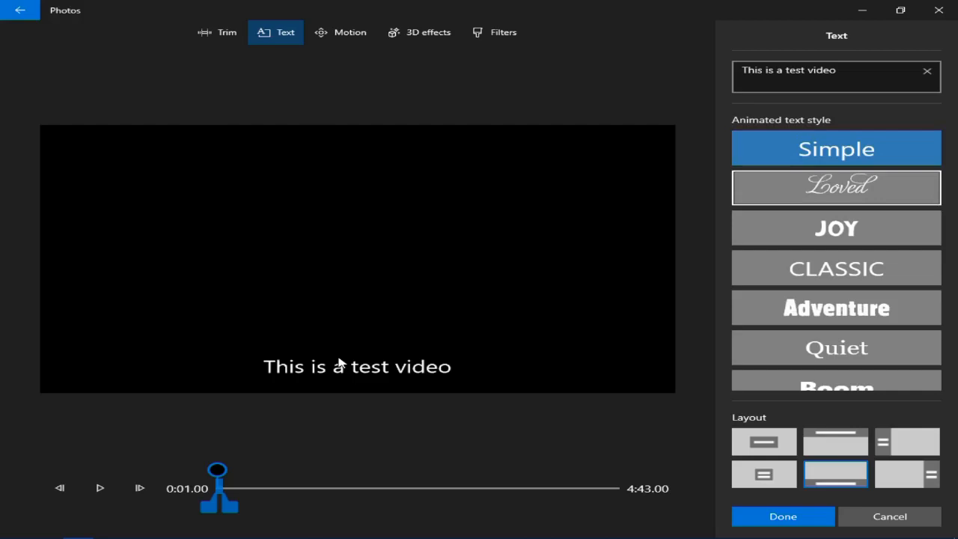
key(space)
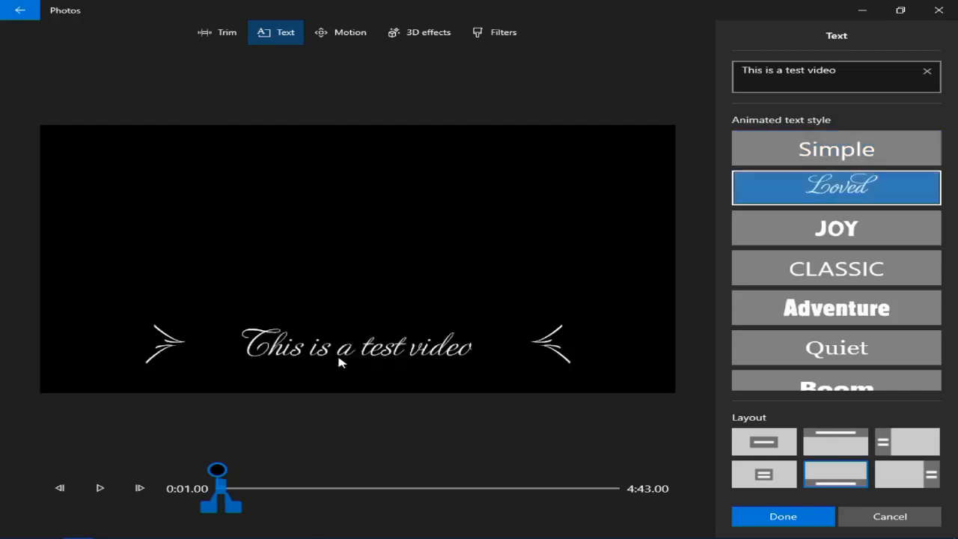
key(Down)
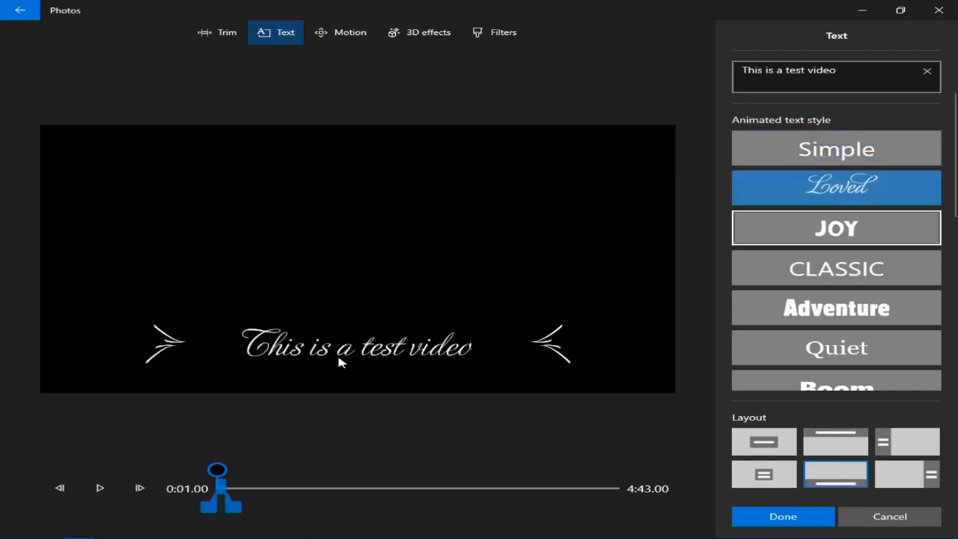
Try the Joy, Classic, Adventure, Quiet and Boom animated text styles on the caption.
key(space)
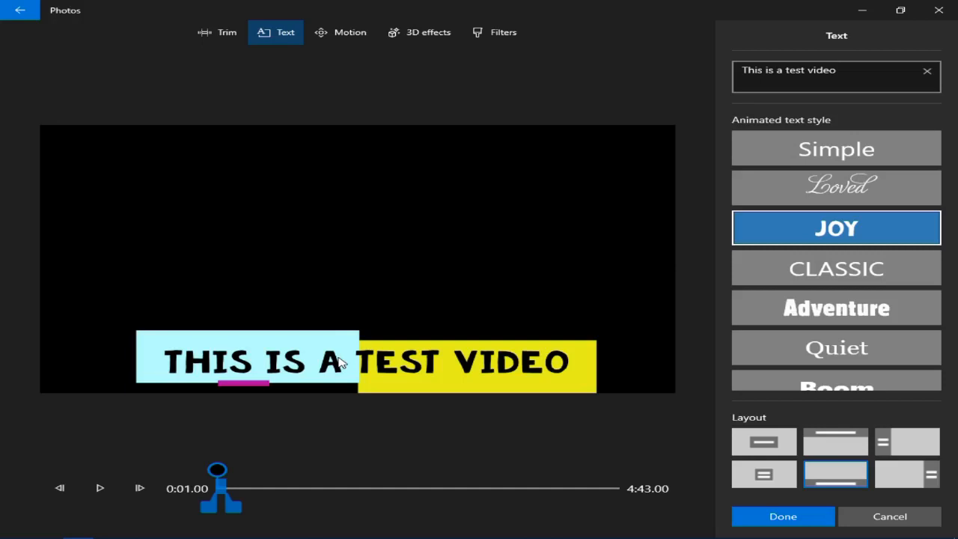
key(Down)
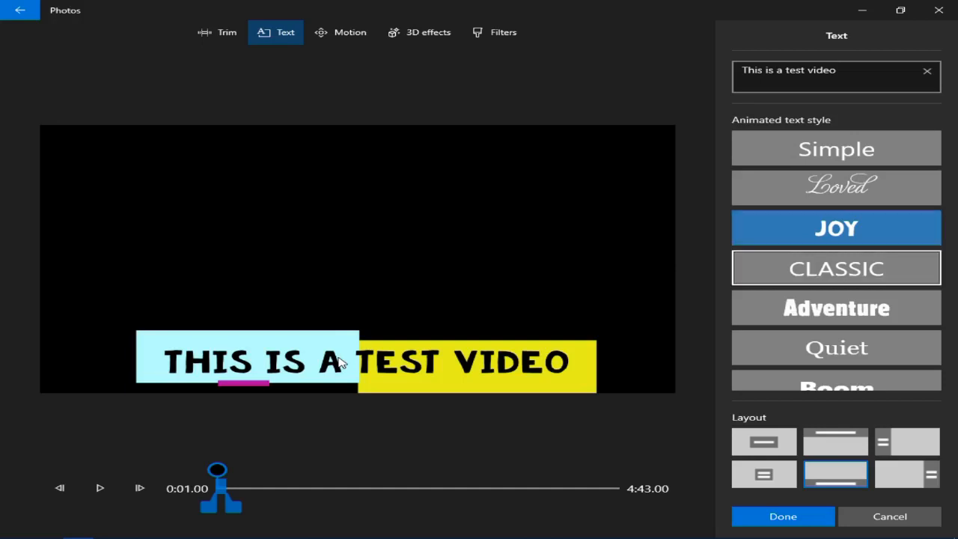
key(space)
key(Down)
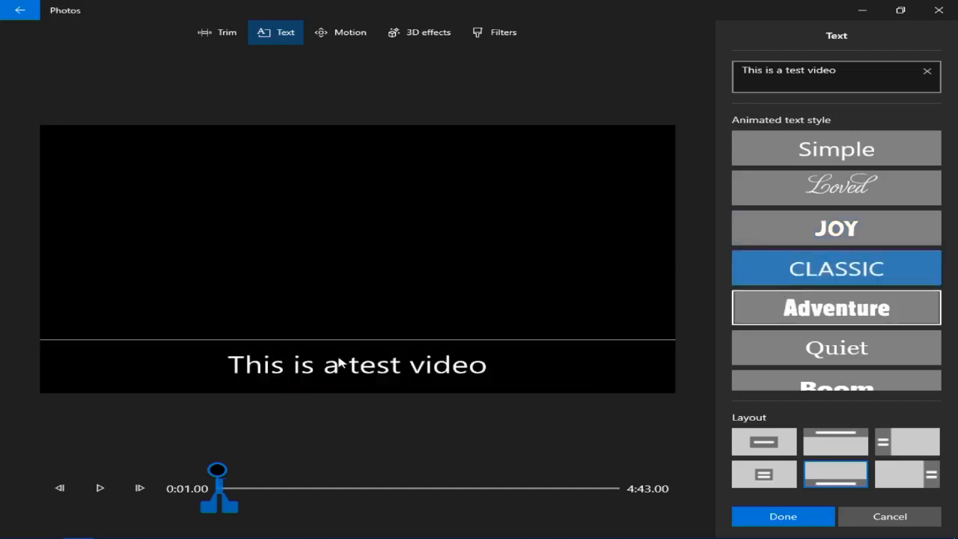
key(space)
key(Down)
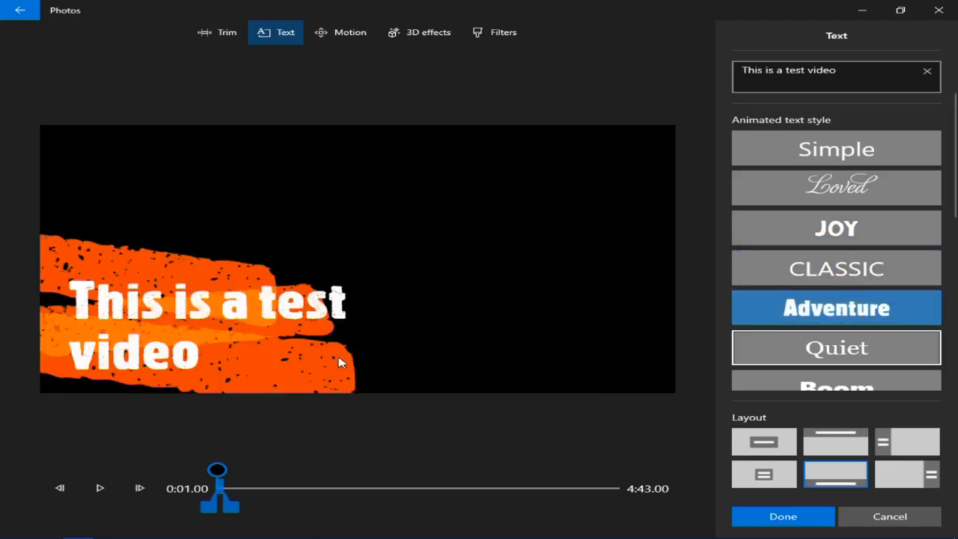
key(space)
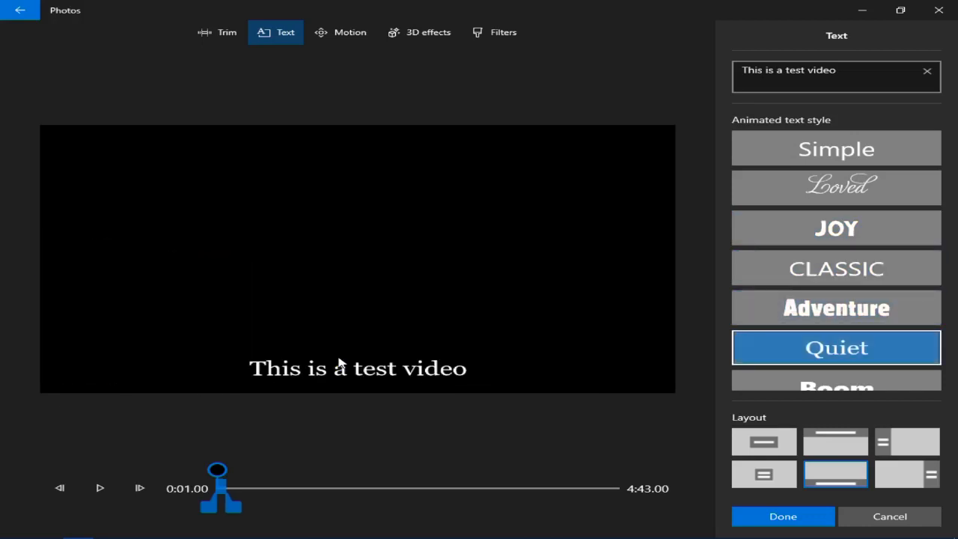
key(Down)
key(space)
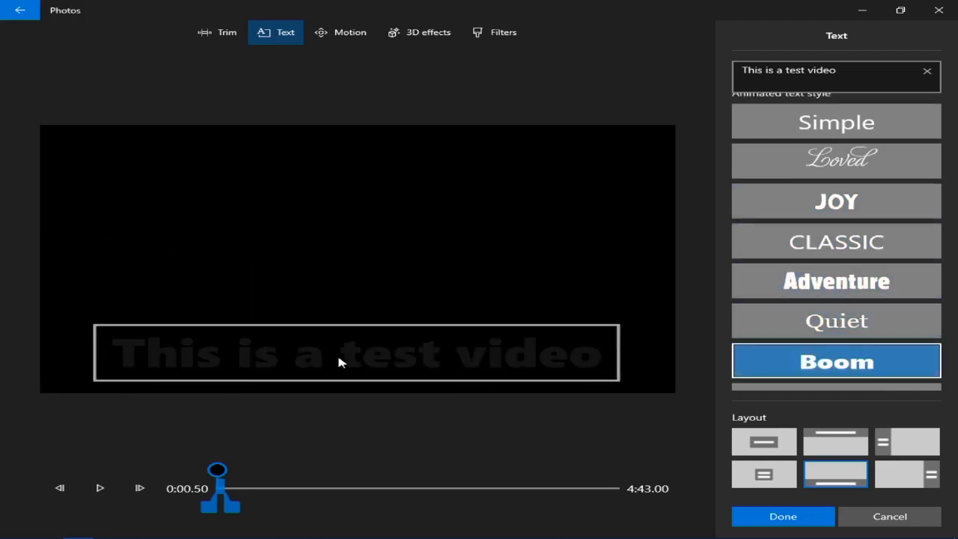
Try the Bold animated text style on the caption and settle on the Cinema style.
key(Down)
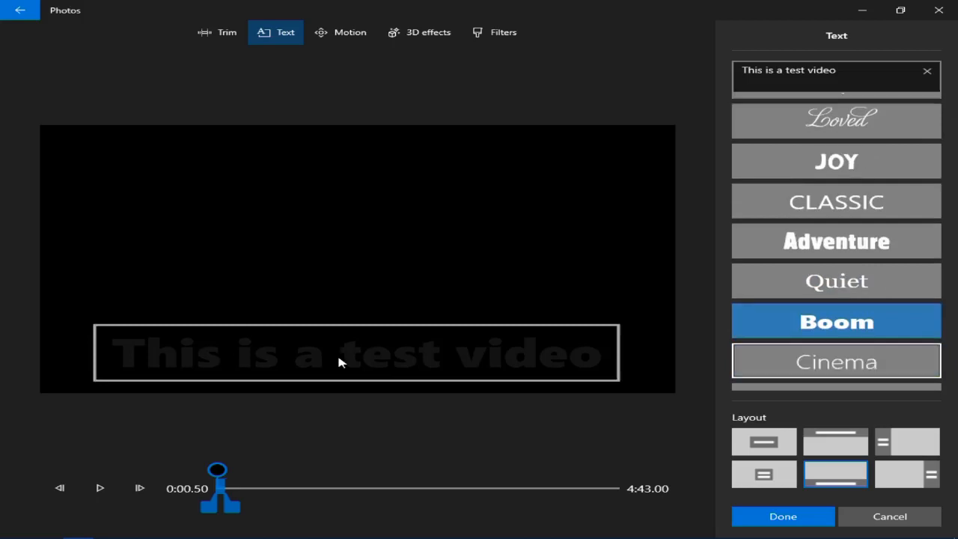
key(space)
key(Down)
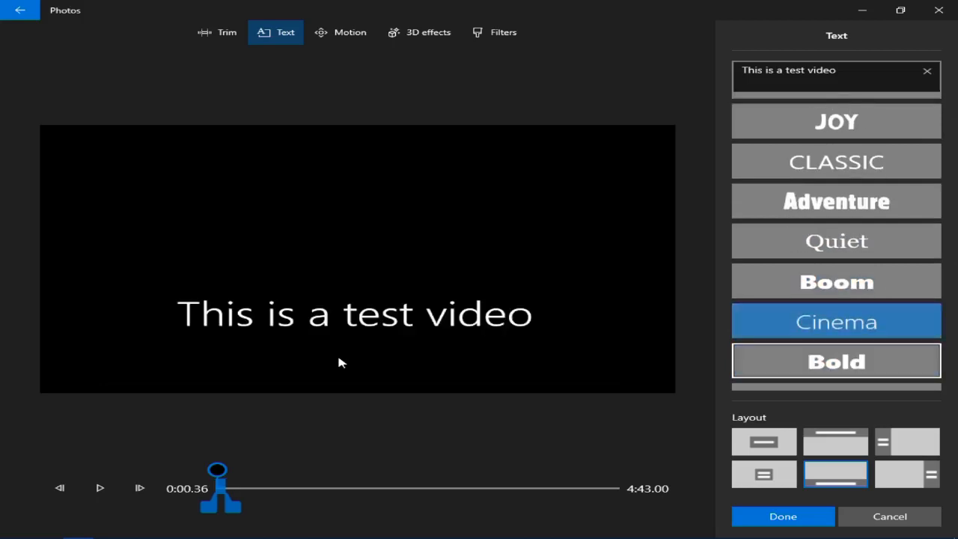
key(space)
key(Up)
key(space)
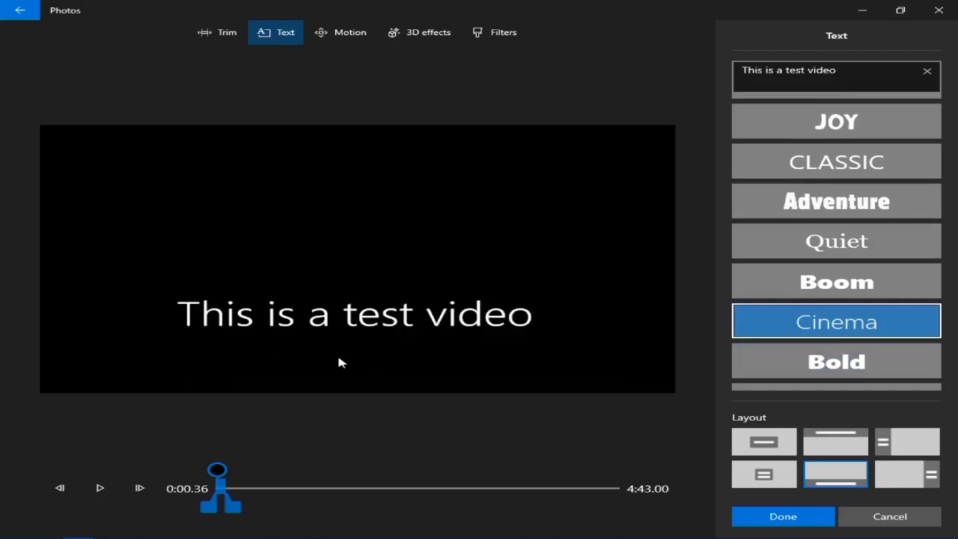
Try the different caption layouts and set the text layout to Top.
key(Tab)
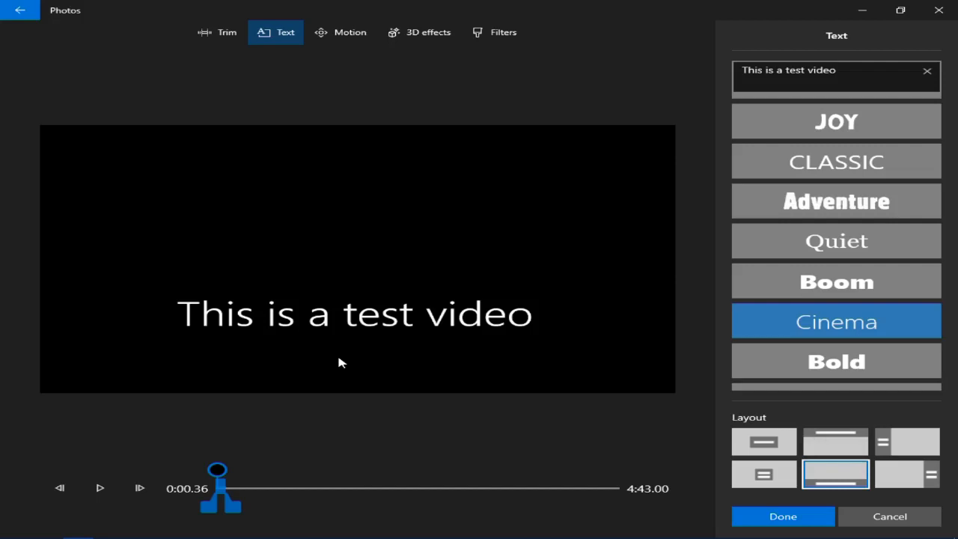
key(Right)
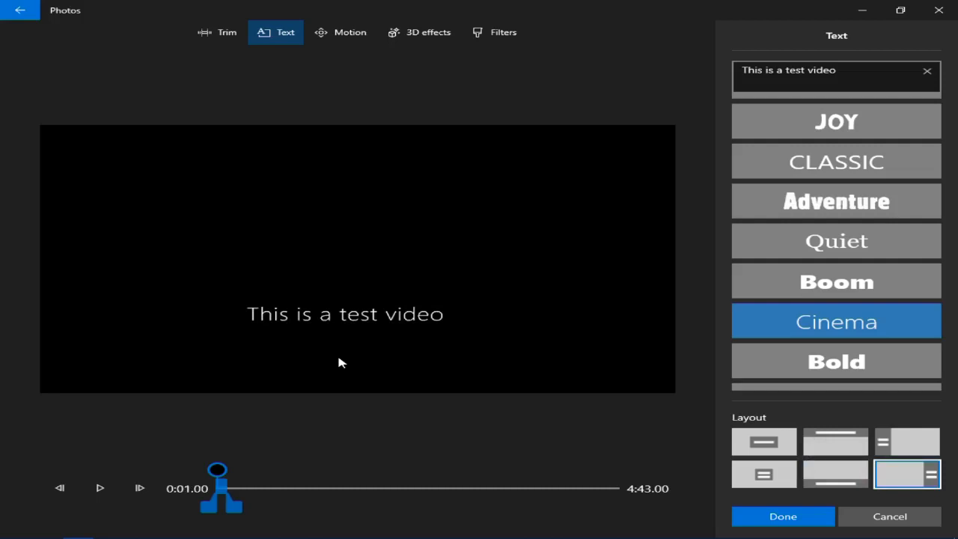
key(Left)
key(Left)
key(Left)
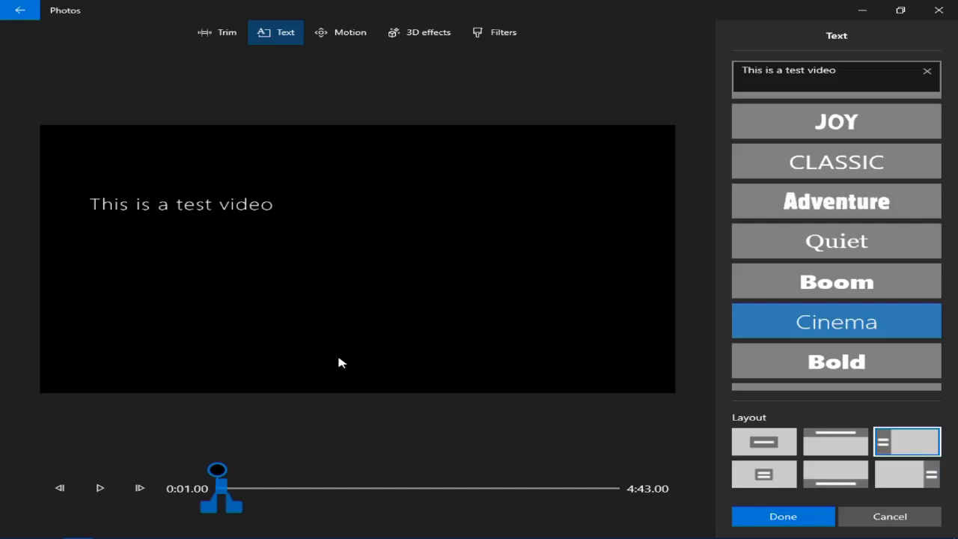
key(Left)
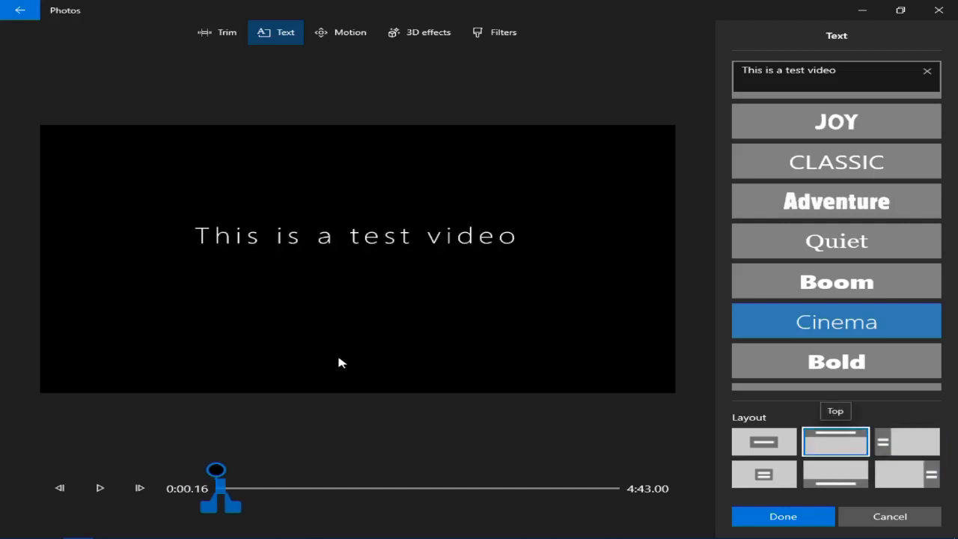
key(Left)
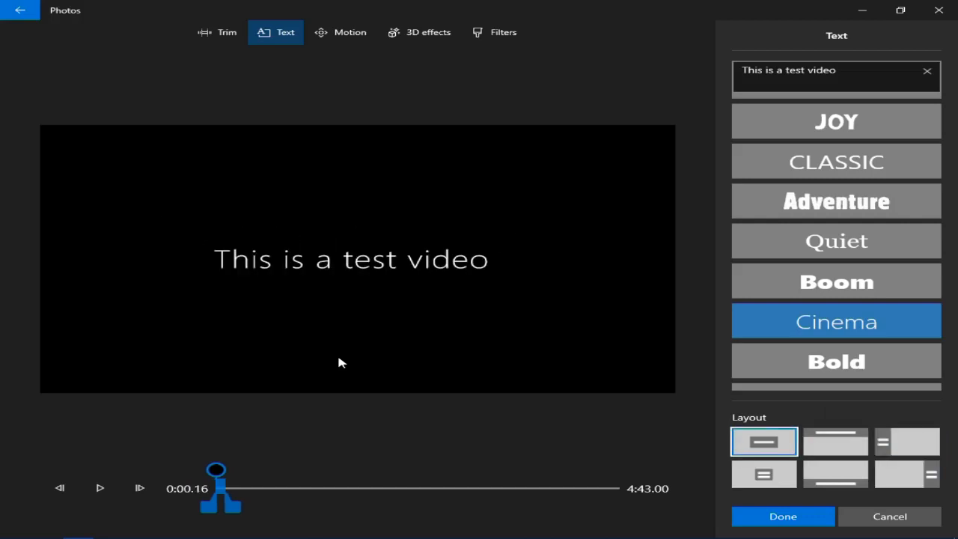
key(Right)
key(Tab)
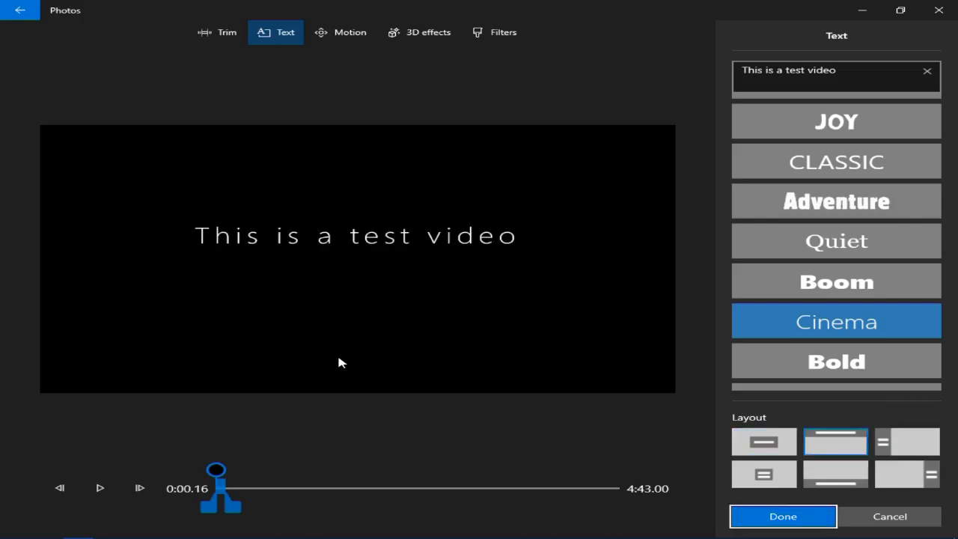
Confirm the caption's text, style and layout and return to the project storyboard.
key(Tab)
key(Tab)
key(Tab)
key(Tab)
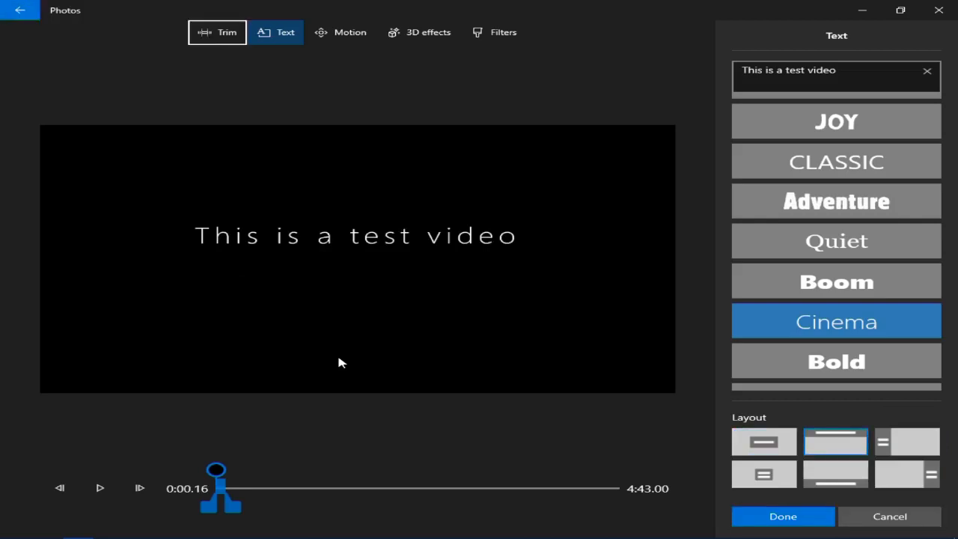
key(Tab)
key(Tab)
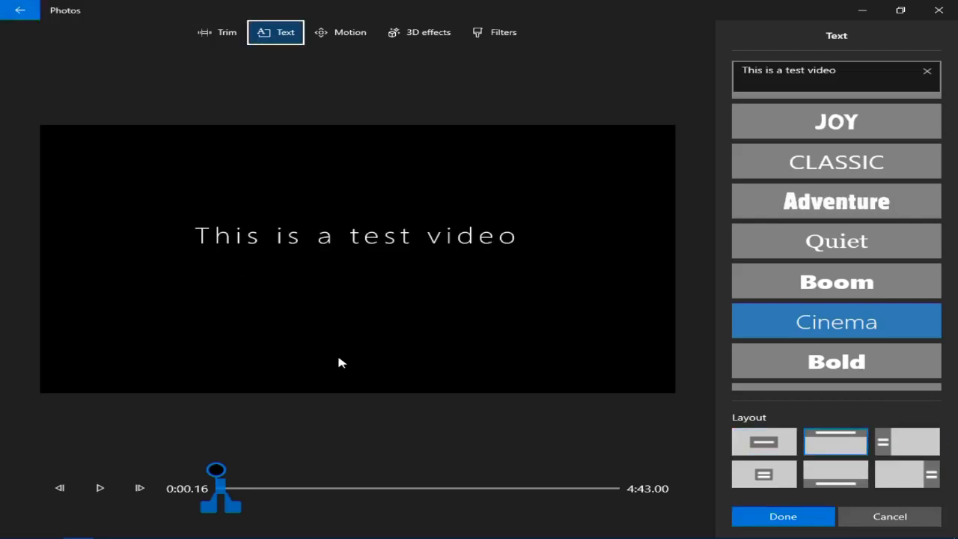
key(Tab)
key(Tab)
key(Tab)
key(Tab)
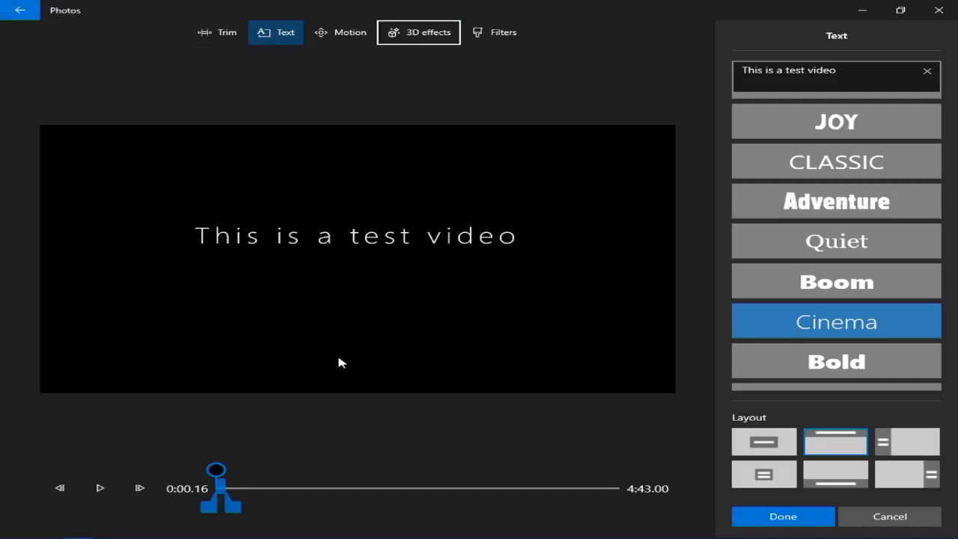
key(Tab)
key(Tab)
key(Tab)
key(Tab)
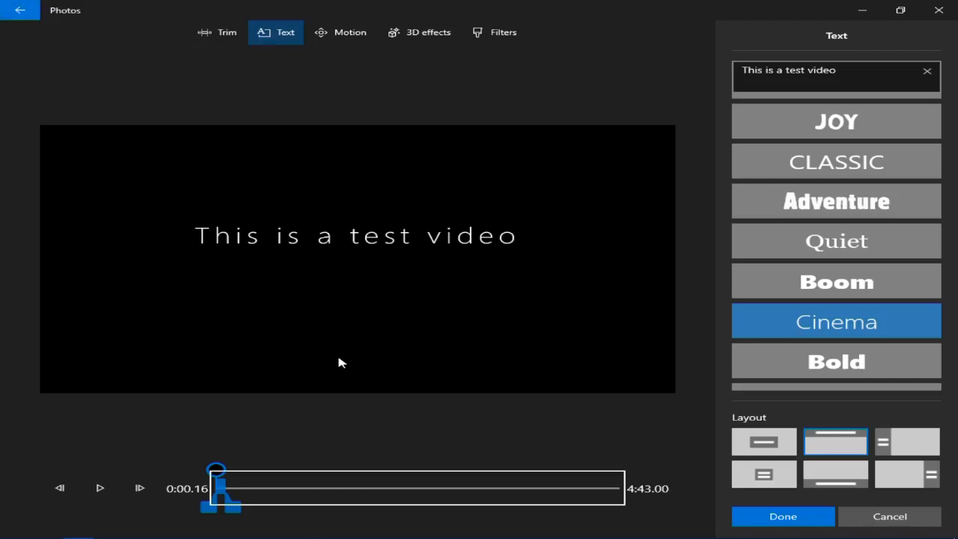
key(Tab)
key(Tab)
key(Tab)
key(Tab)
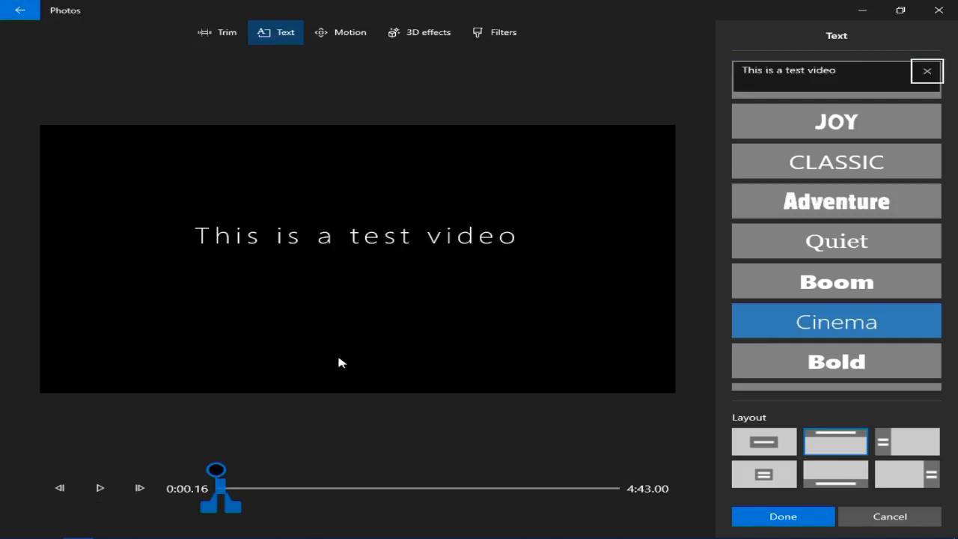
key(Return)
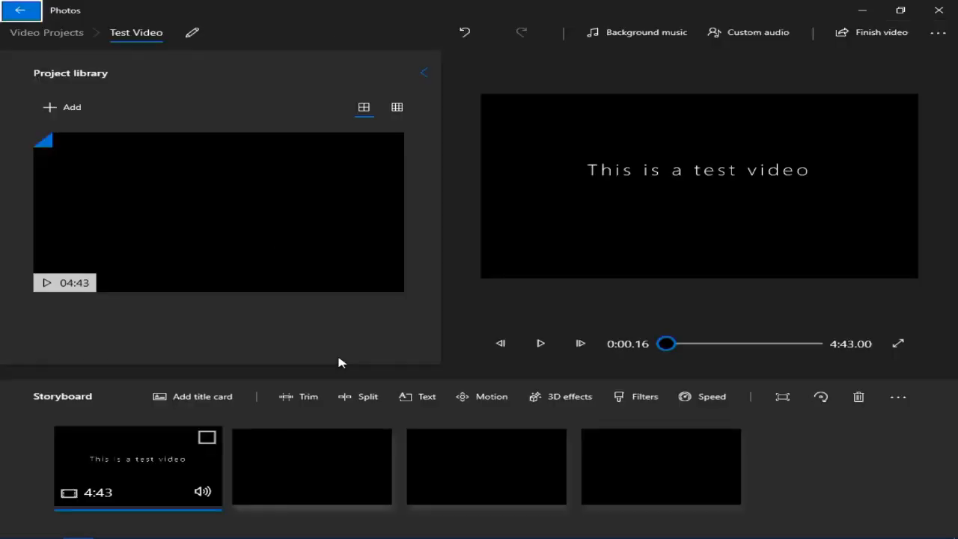
Open the background music selection for the Test Video project.
key(Tab)
key(Tab)
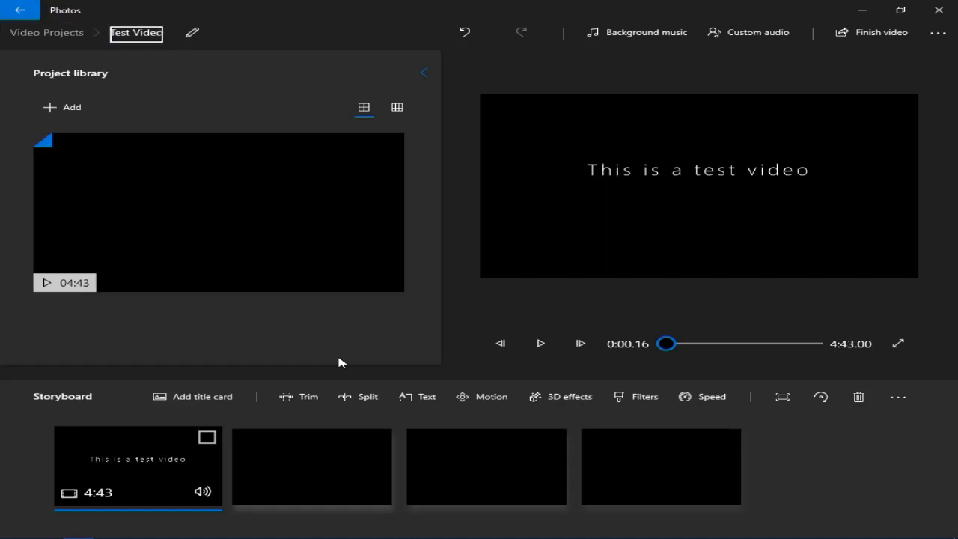
key(Tab)
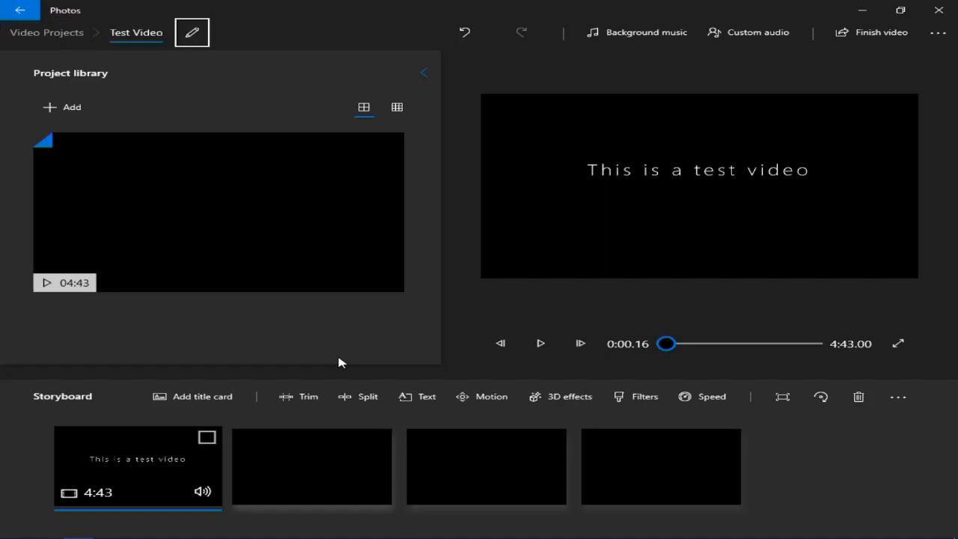
key(Tab)
key(Tab)
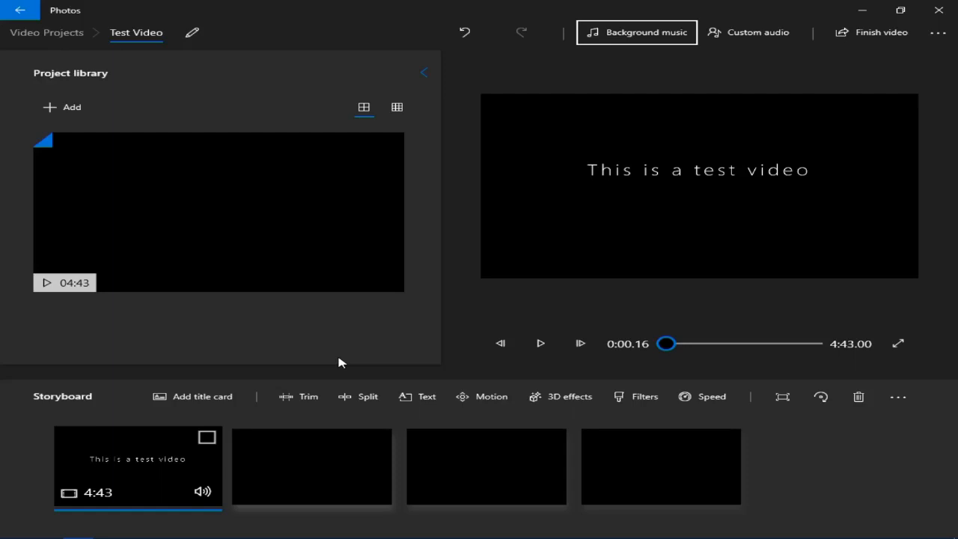
key(Return)
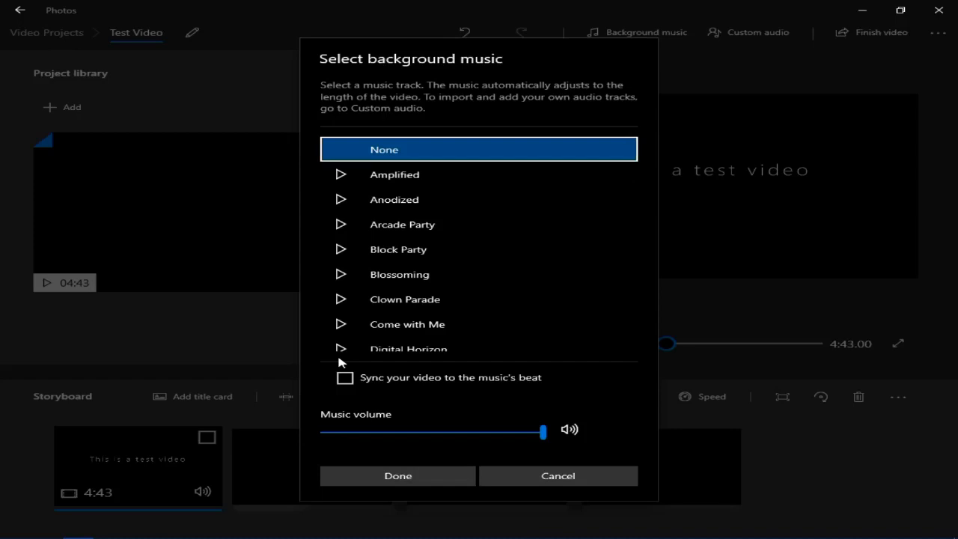
Select the Amplified background music track and play a short preview of it.
key(Down)
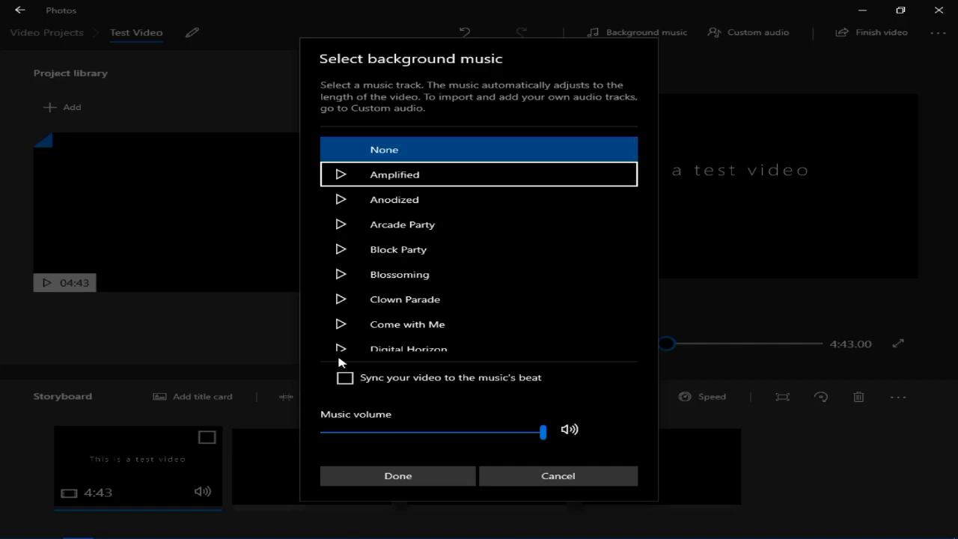
key(space)
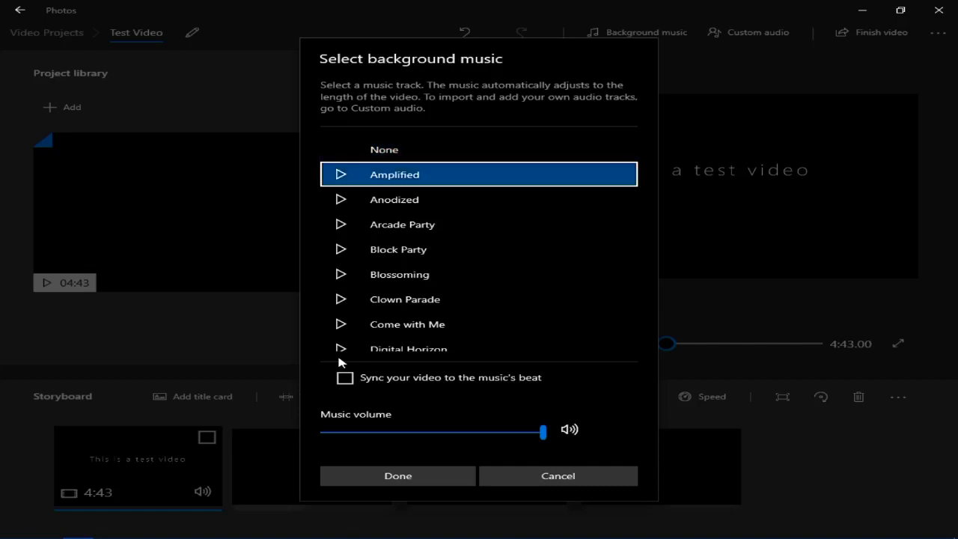
key(Tab)
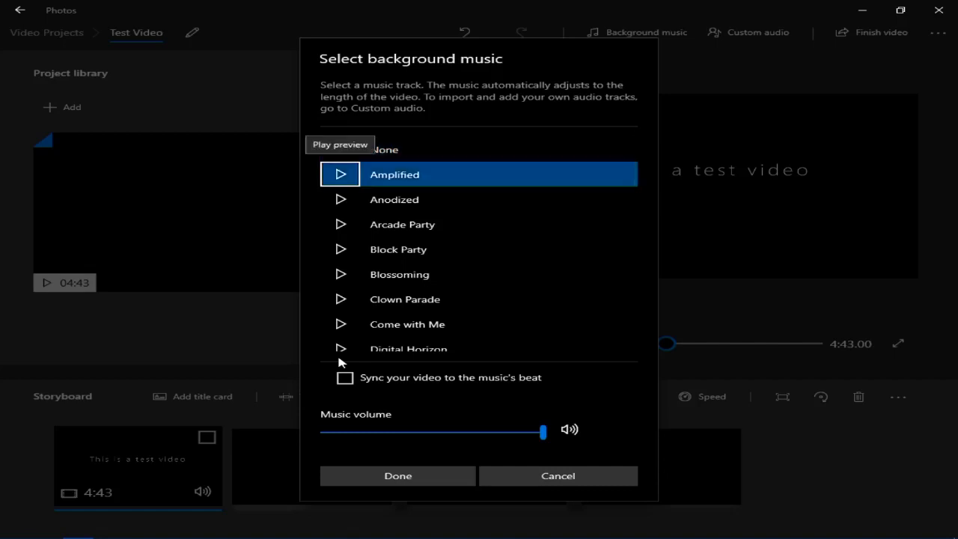
key(space)
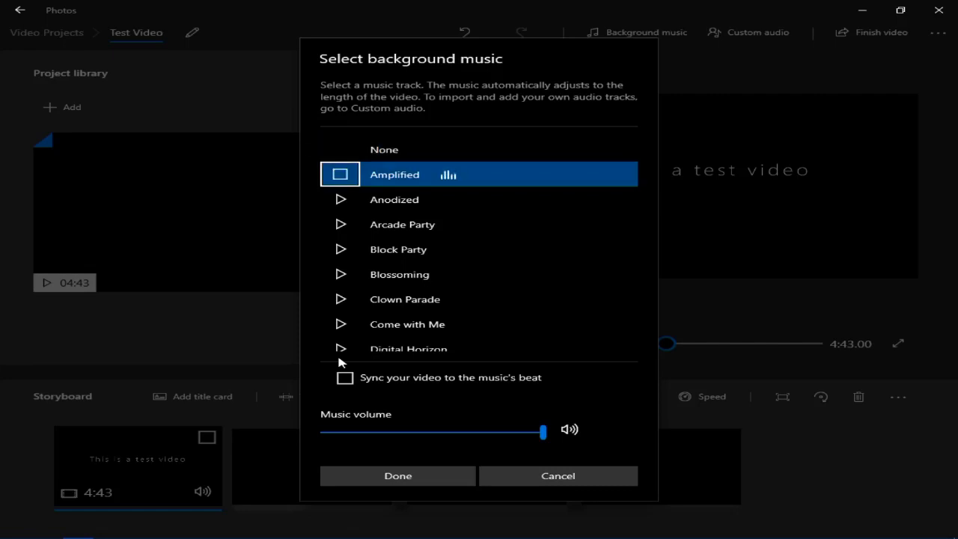
key(shift+Tab)
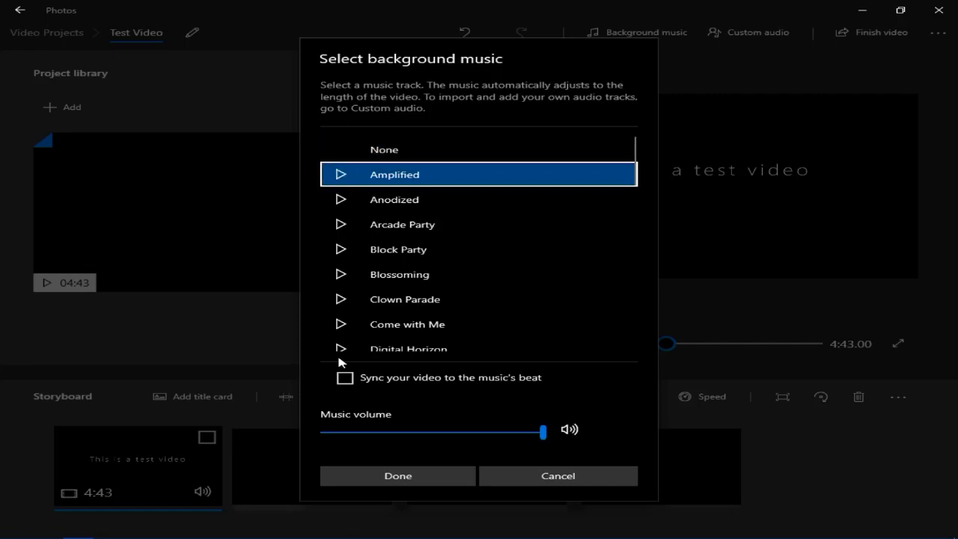
Select the Anodized background music track and play its preview.
key(Down)
key(space)
key(Tab)
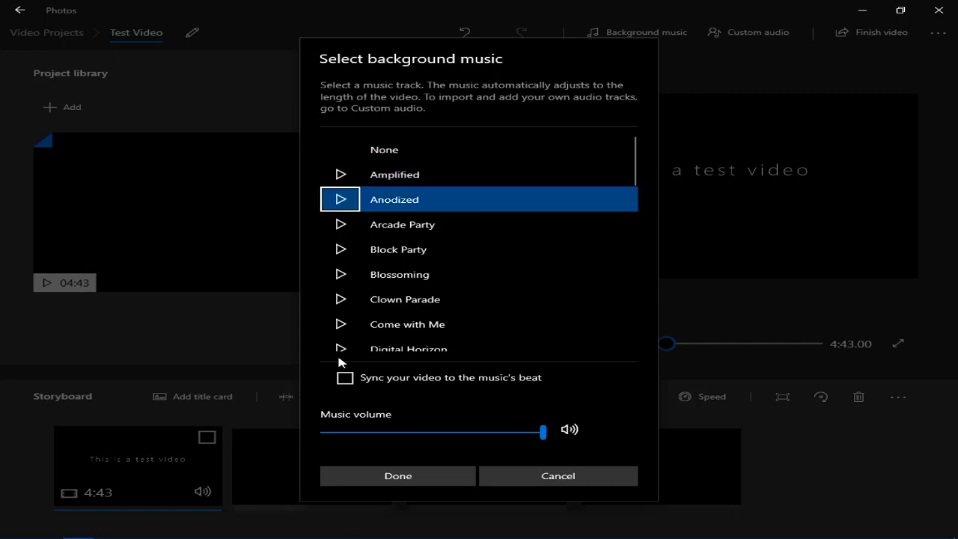
key(space)
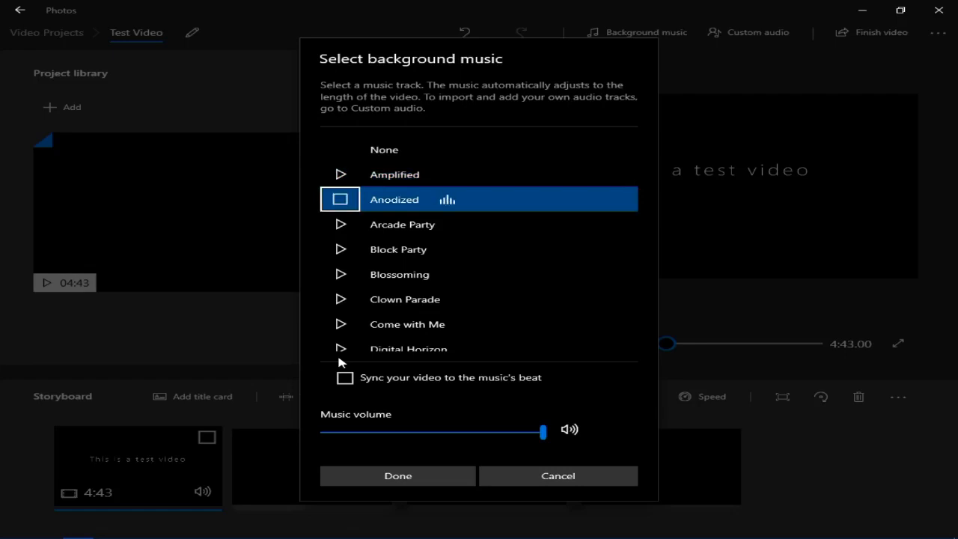
Select the Arcade Party background music track, play its preview and stop it.
key(shift+Tab)
key(Down)
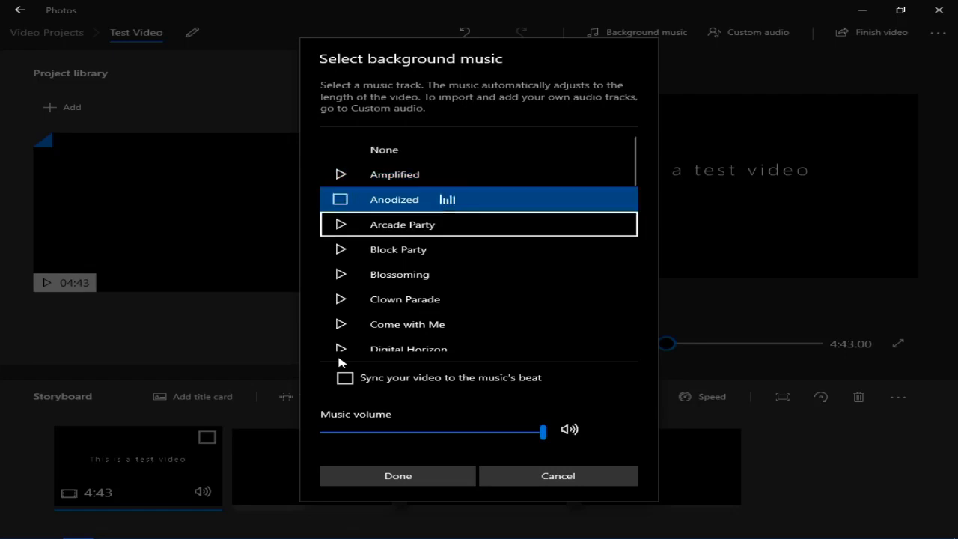
key(space)
key(Tab)
key(space)
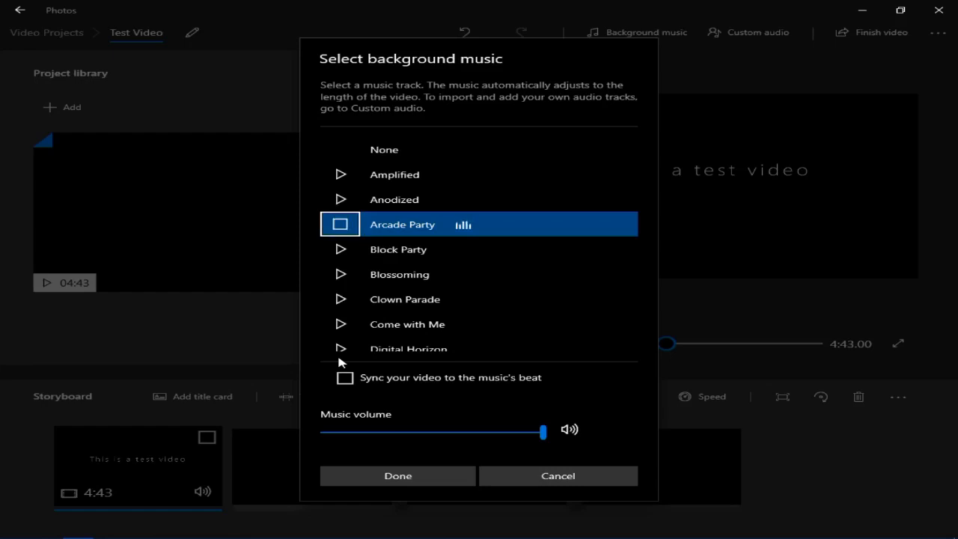
key(space)
Select the Block Party background music track, play its preview and stop it.
key(shift+Tab)
key(Down)
key(space)
key(Tab)
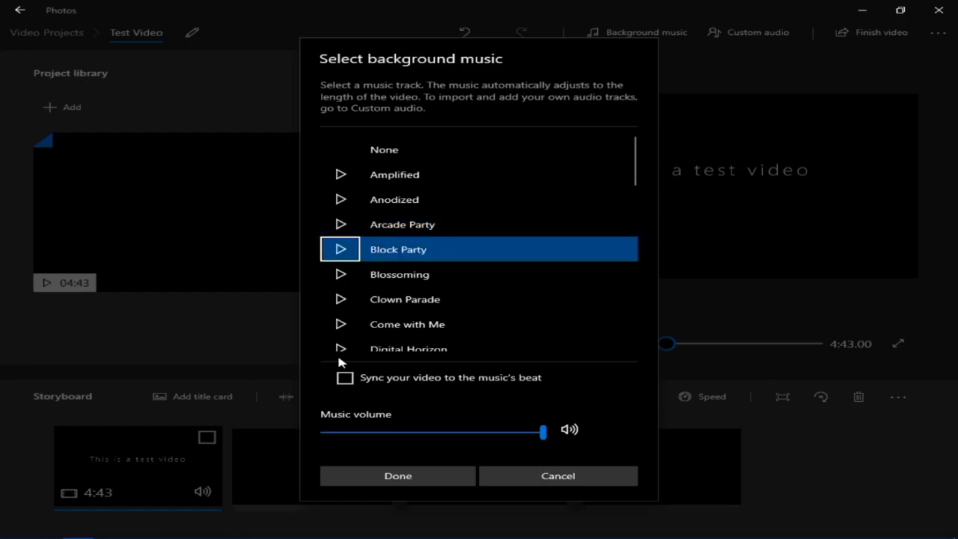
key(space)
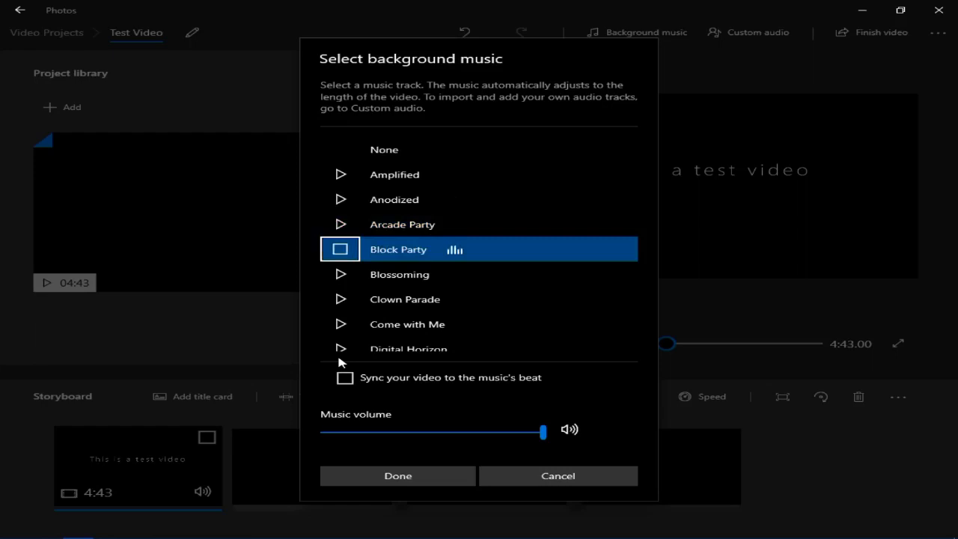
key(space)
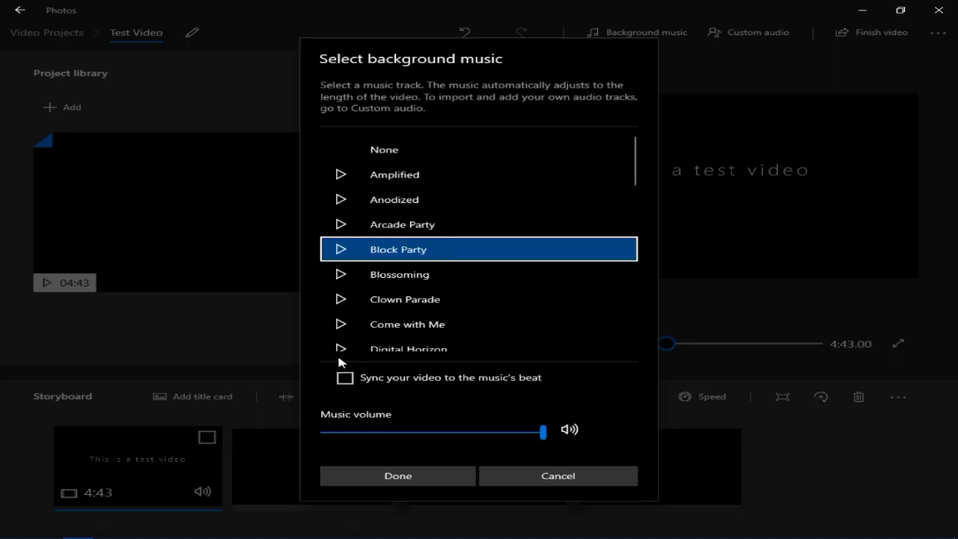
Play previews of the Blossoming and Clown Parade background music tracks.
key(Down)
key(space)
key(space)
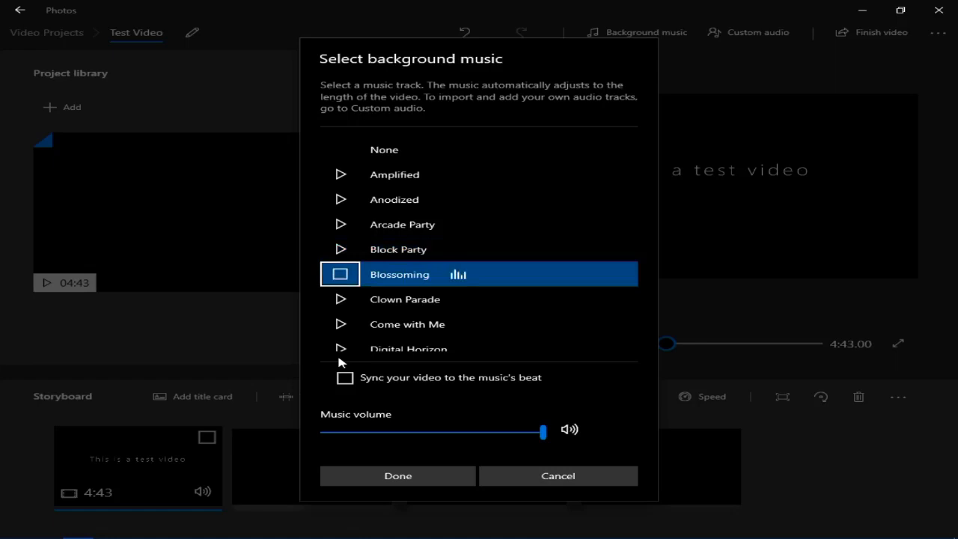
key(Down)
key(space)
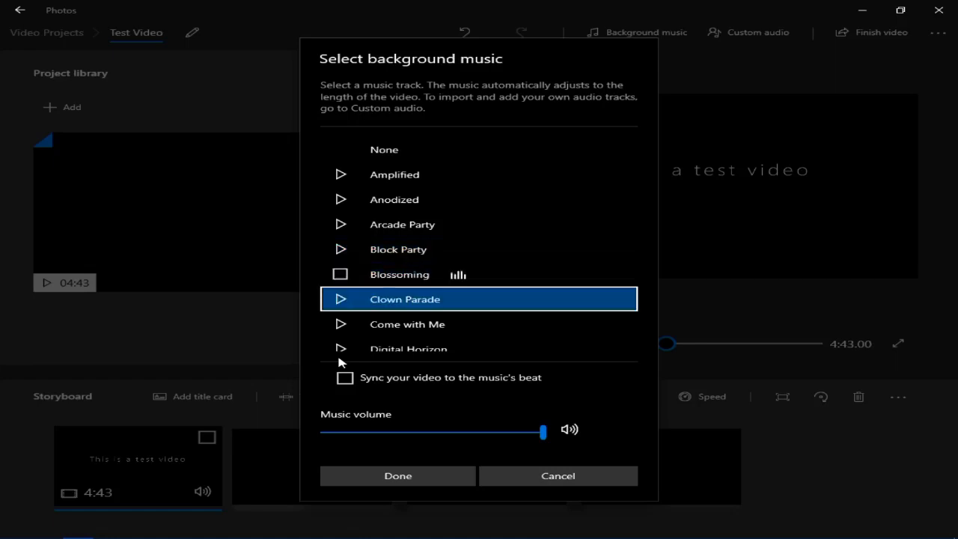
Play previews of the Come with Me and Digital Horizon background music tracks.
key(Down)
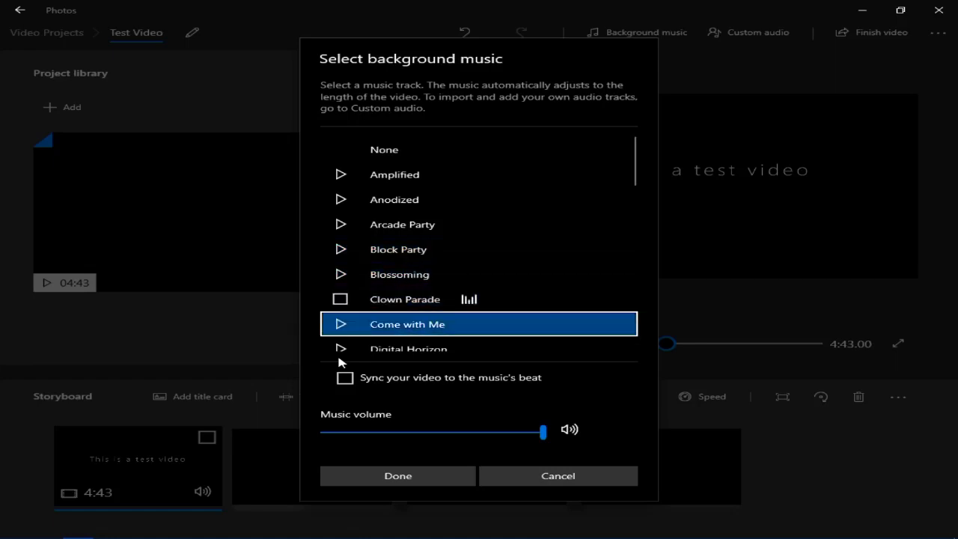
key(space)
key(Down)
key(space)
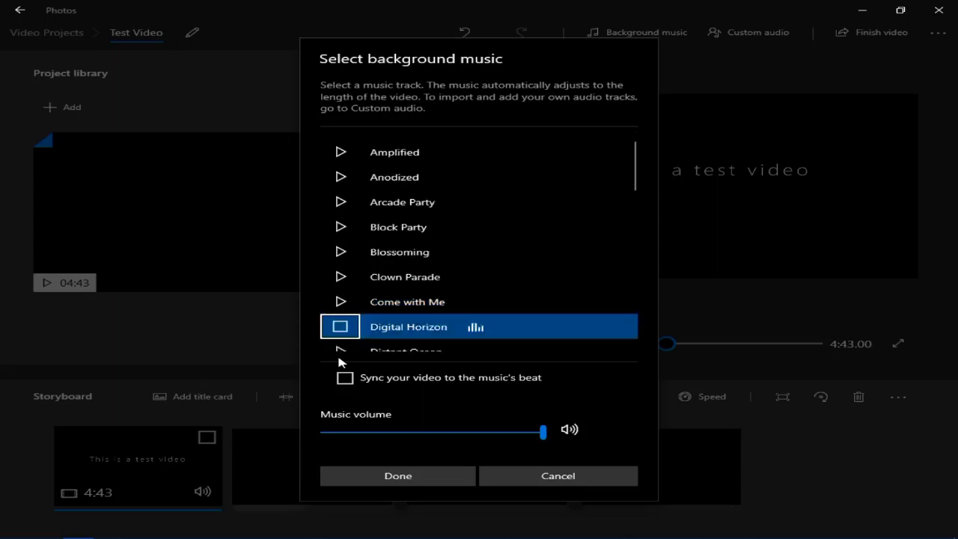
Preview the Distant Ocean and Explorer background music tracks, stopping playback after Explorer.
key(Down)
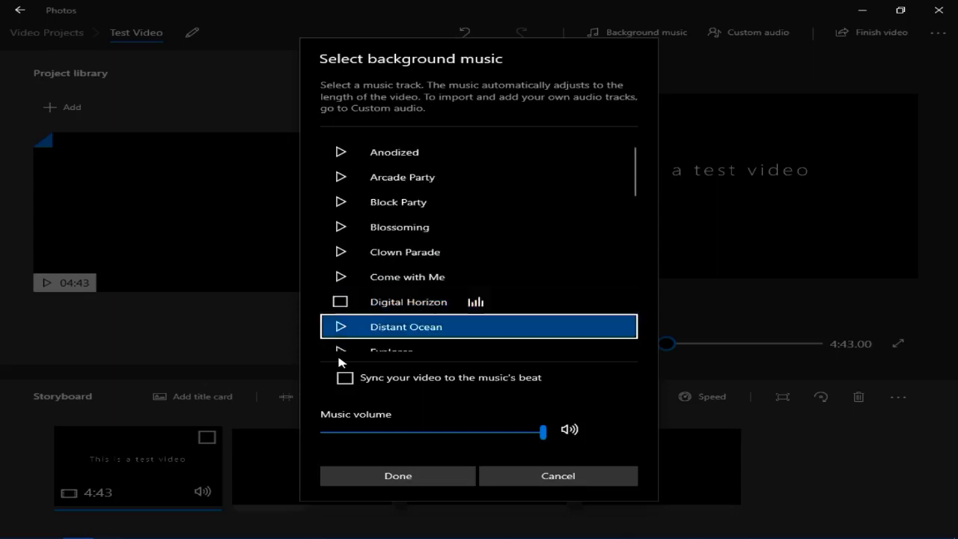
key(space)
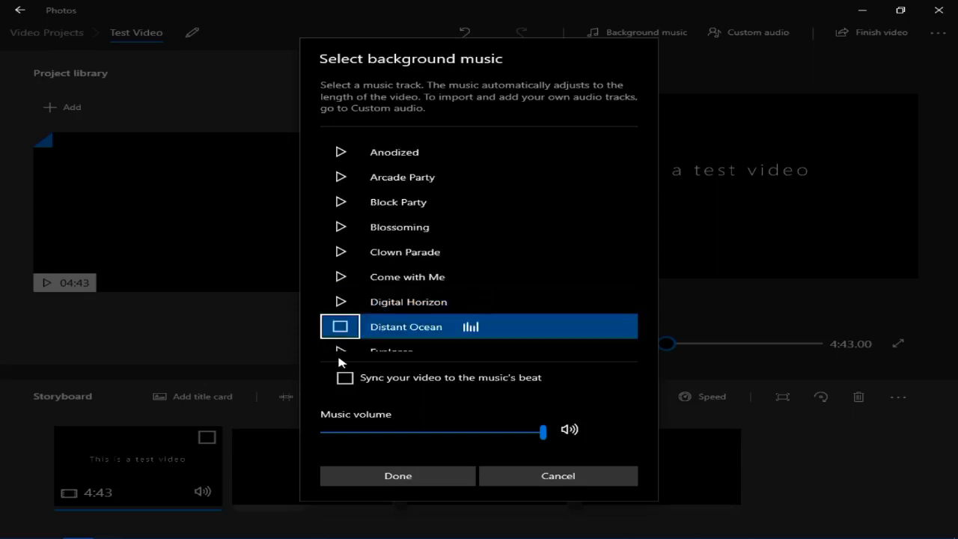
key(Down)
key(space)
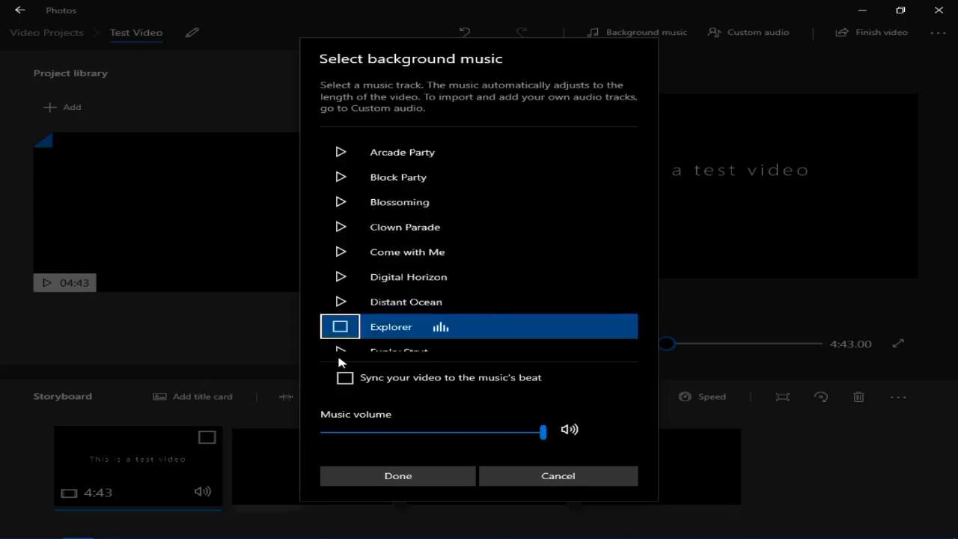
key(space)
Check the option for syncing the video to the music's beat and close the background music selection without applying a track.
key(Tab)
key(Tab)
key(Tab)
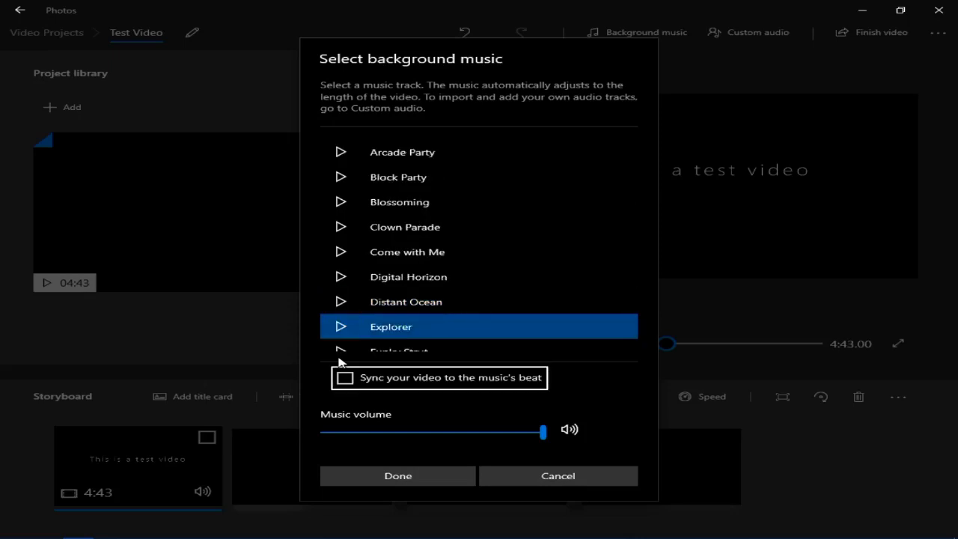
key(Tab)
key(Tab)
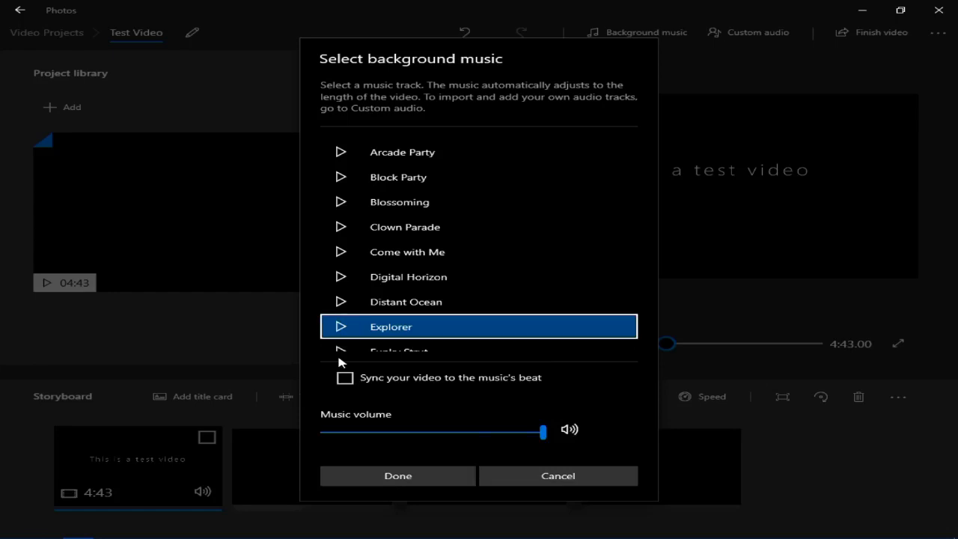
key(Escape)
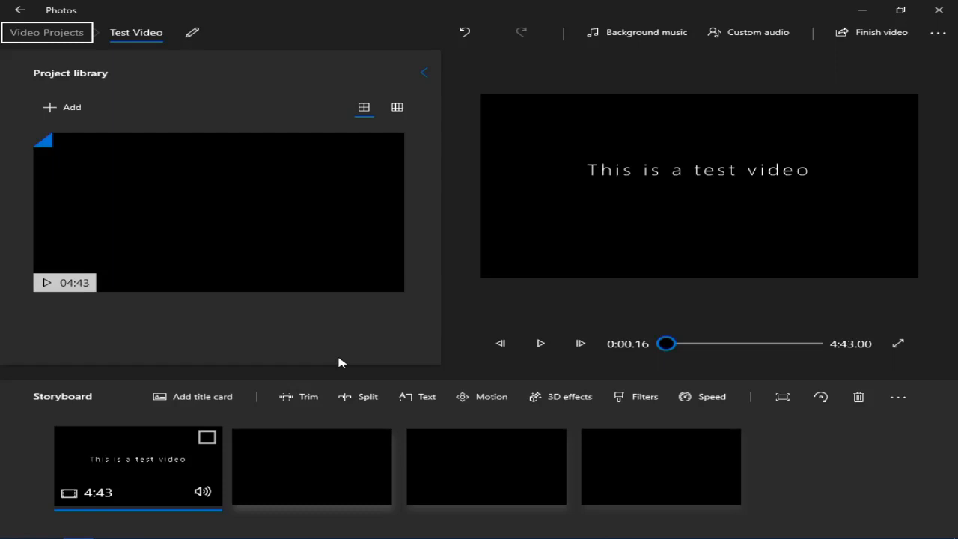
Review the project's rename, background music, custom audio and finish video commands, and open its additional options.
key(Tab)
key(Tab)
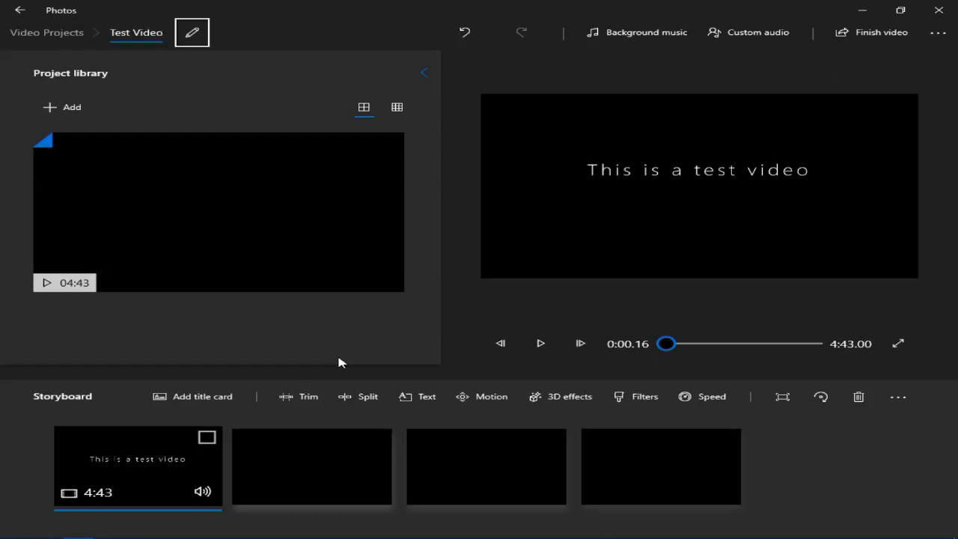
key(Tab)
key(Tab)
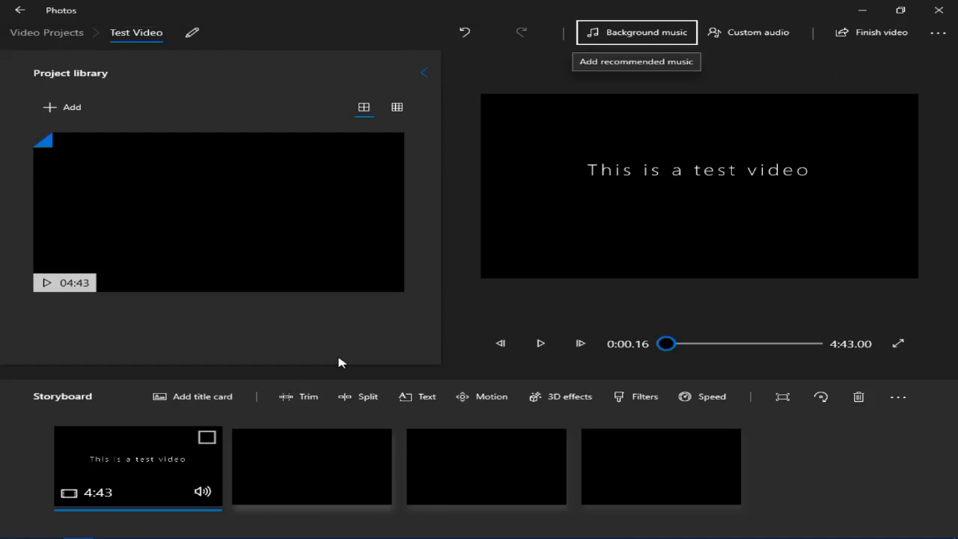
key(Tab)
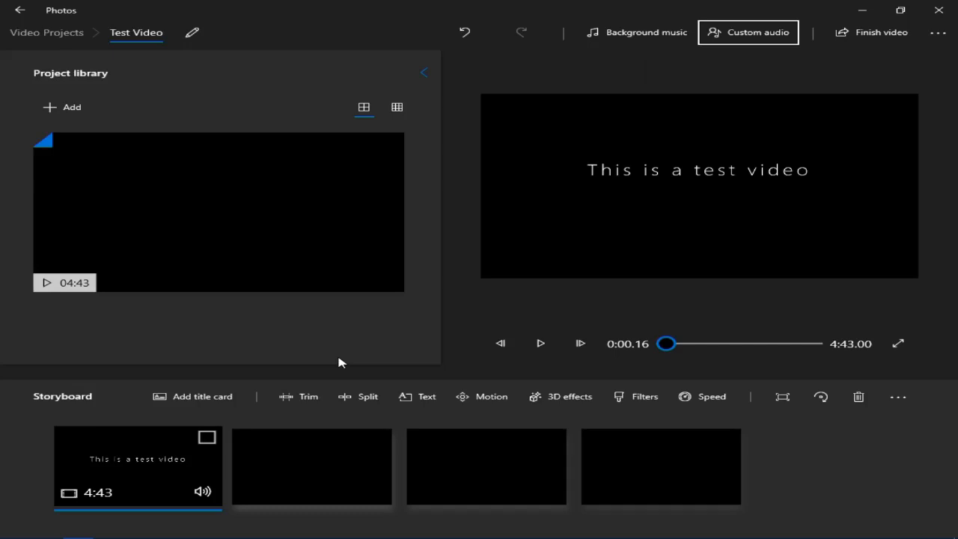
key(Tab)
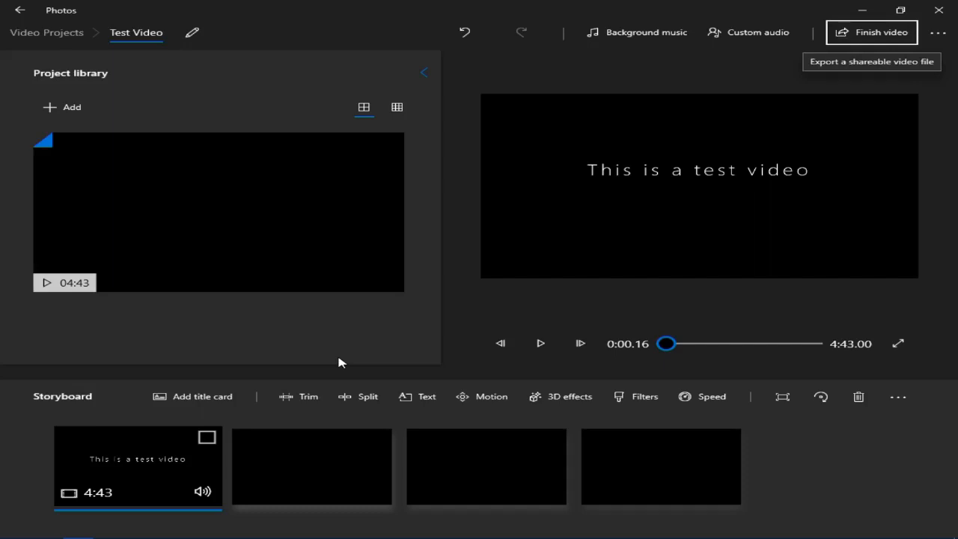
key(Tab)
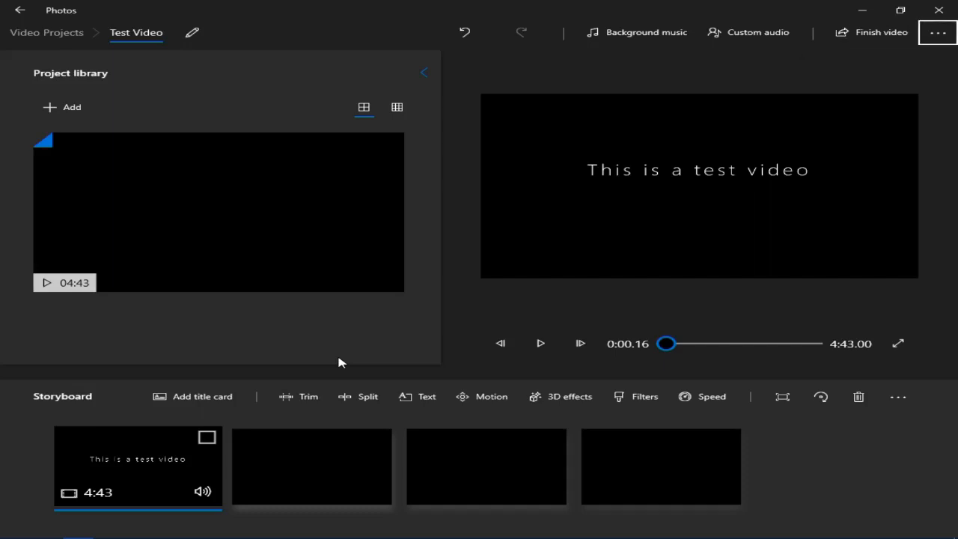
key(Return)
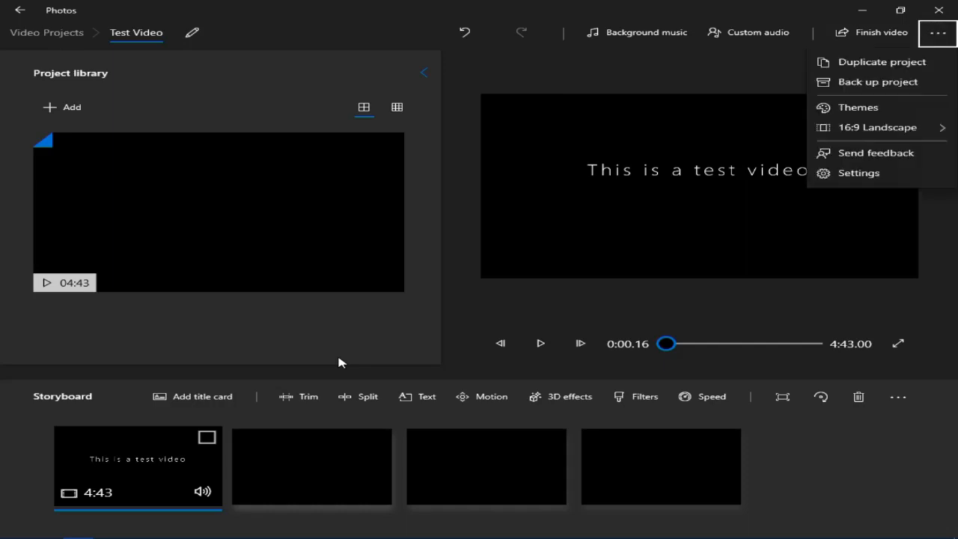
Examine the additional project options for duplicating, backing up, themes, aspect ratio, feedback and settings.
key(shift+Tab)
key(Tab)
key(Tab)
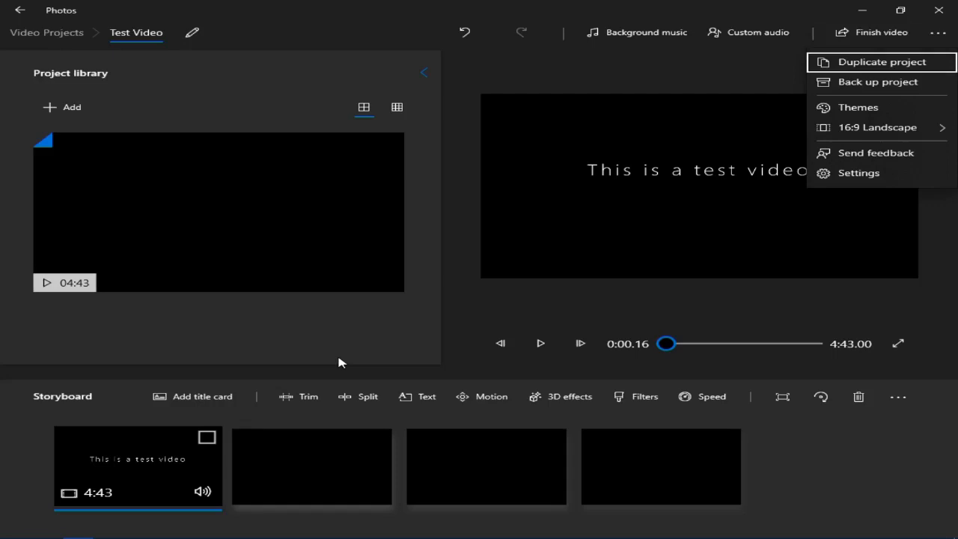
key(Down)
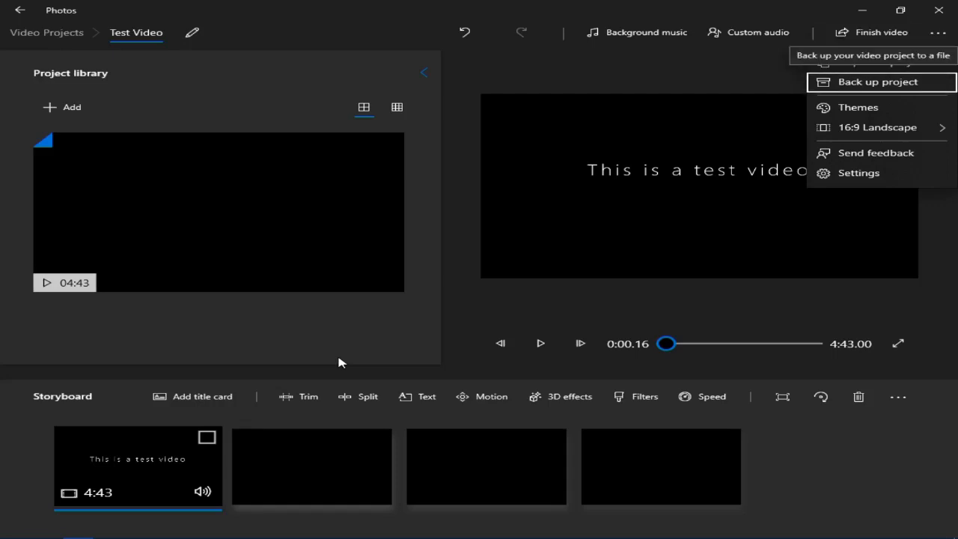
key(Down)
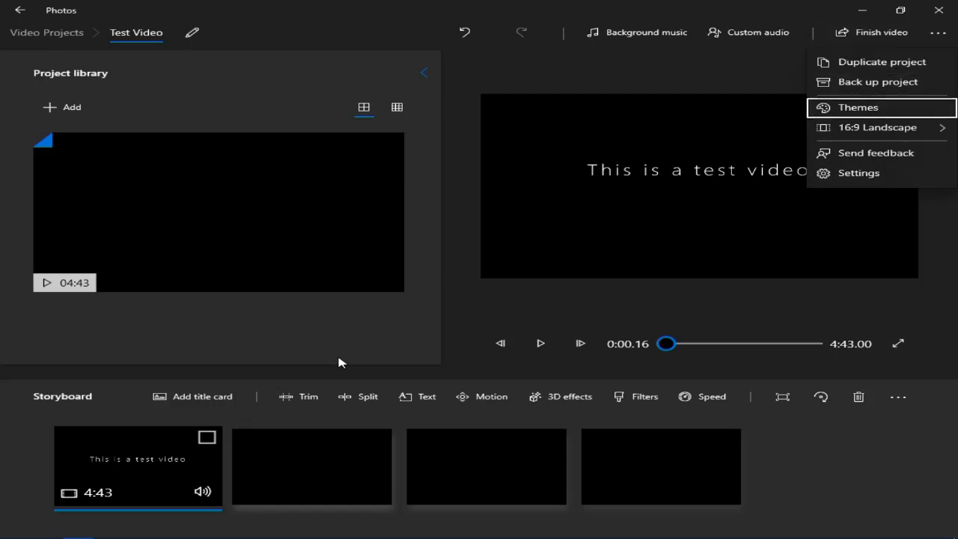
key(Down)
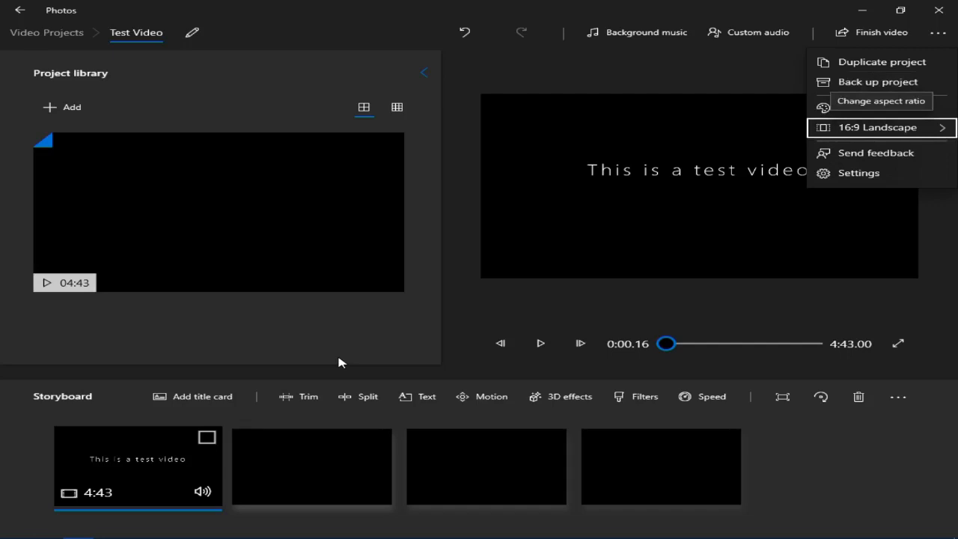
key(Down)
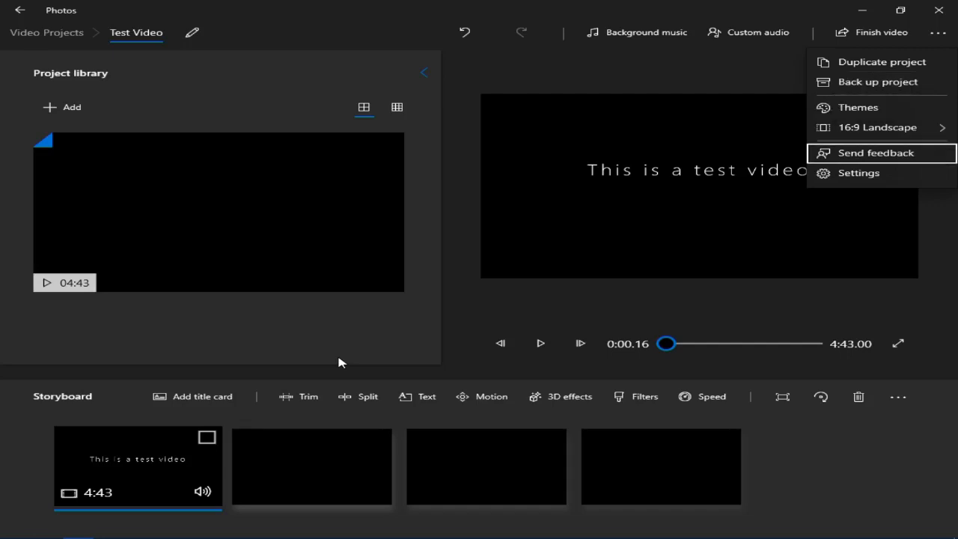
key(Down)
key(Up)
key(Up)
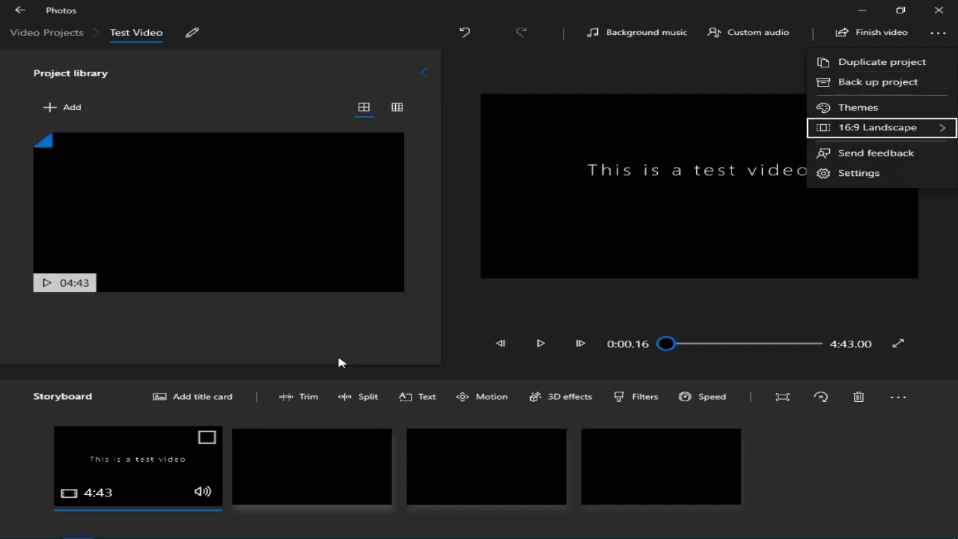
Open the project's theme selection, browse the available themes, and close it without applying one.
key(Up)
key(Return)
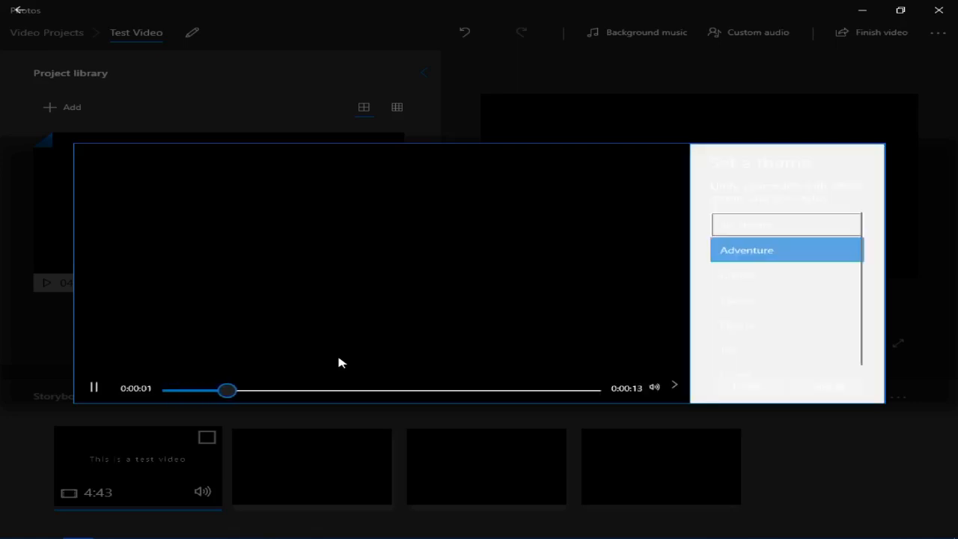
key(Up)
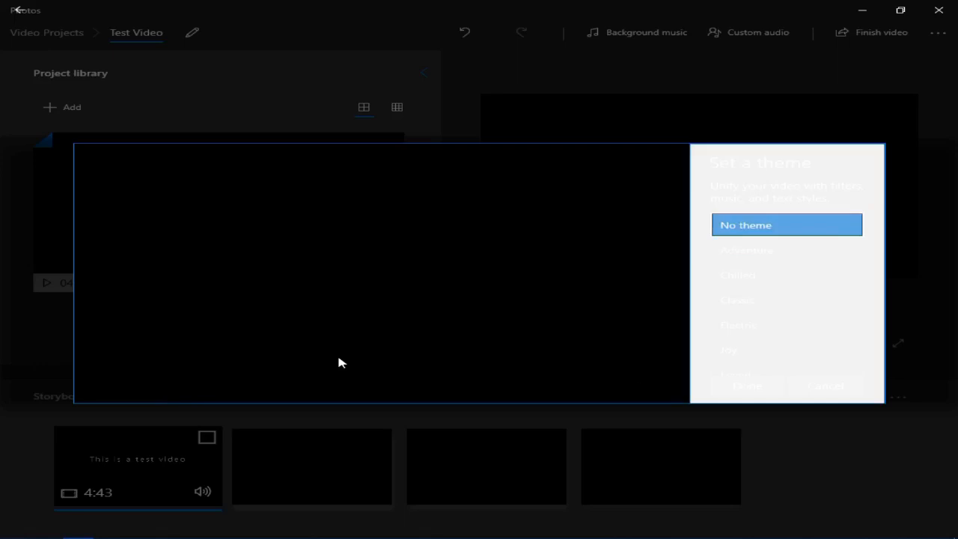
key(Down)
key(Down)
key(Down)
key(Down)
key(Down)
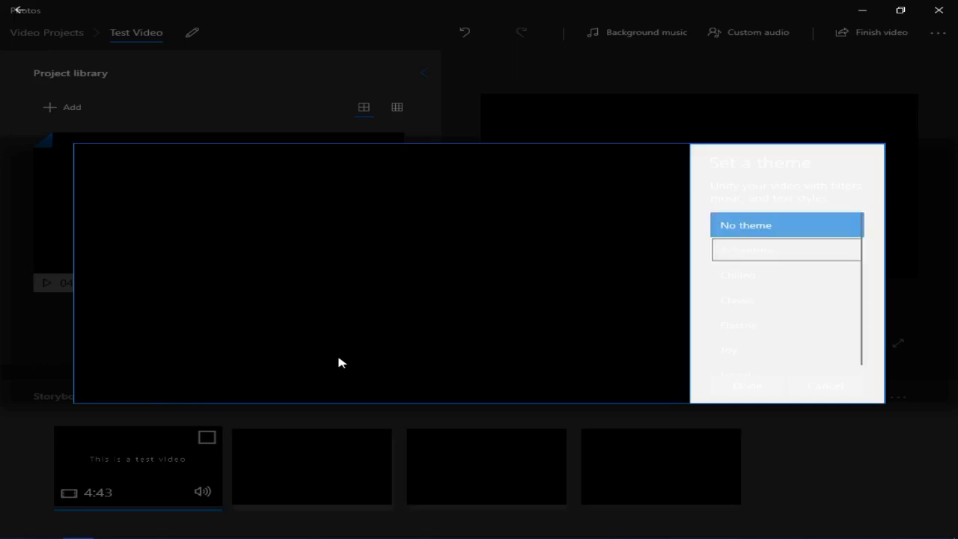
key(Down)
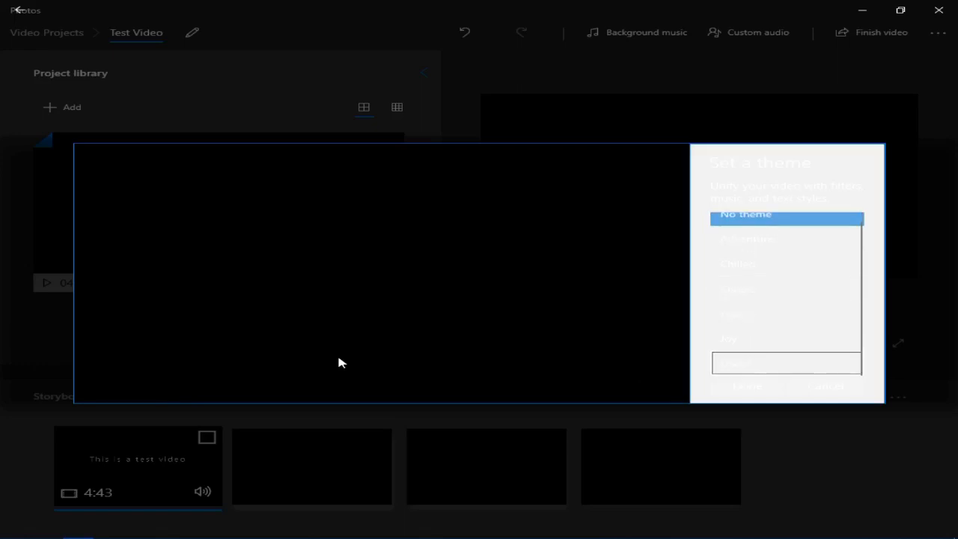
key(Tab)
key(Tab)
key(Tab)
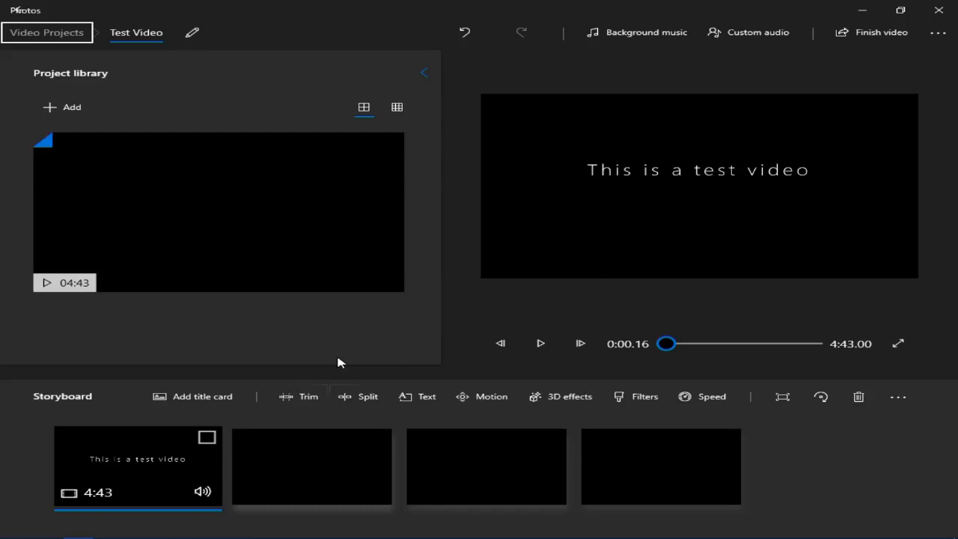
Collapse the project library to enlarge the video preview, and expand the library again.
key(Tab)
key(Tab)
key(Tab)
key(Tab)
key(Tab)
key(Tab)
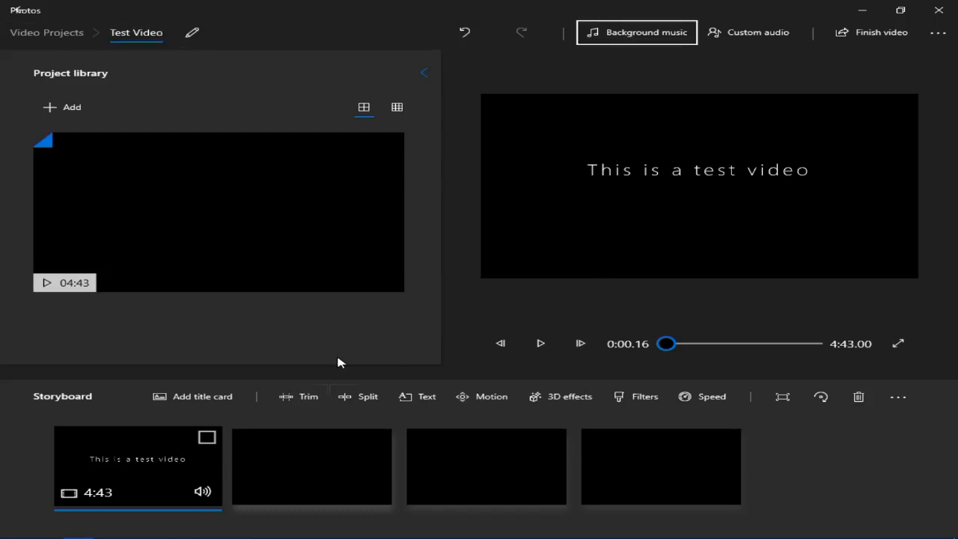
key(Tab)
key(Tab)
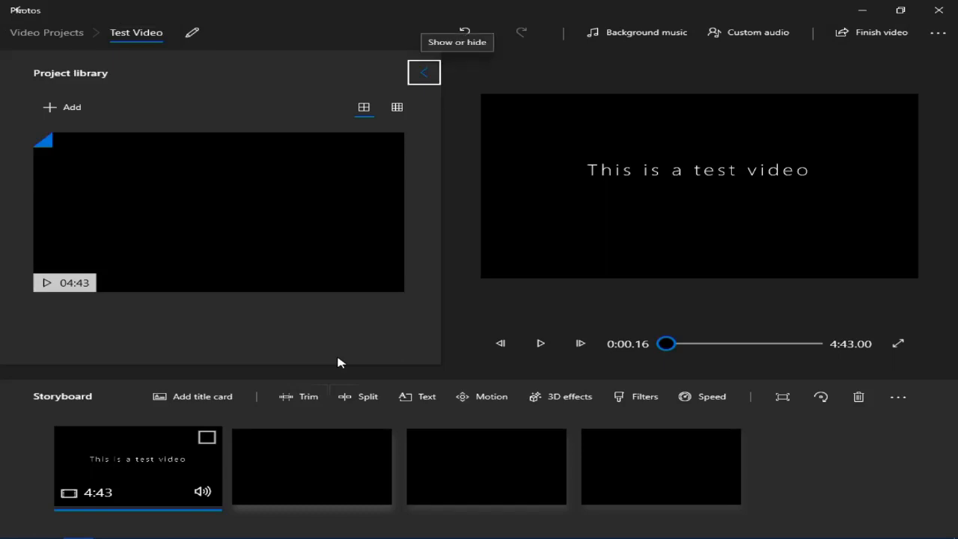
key(Return)
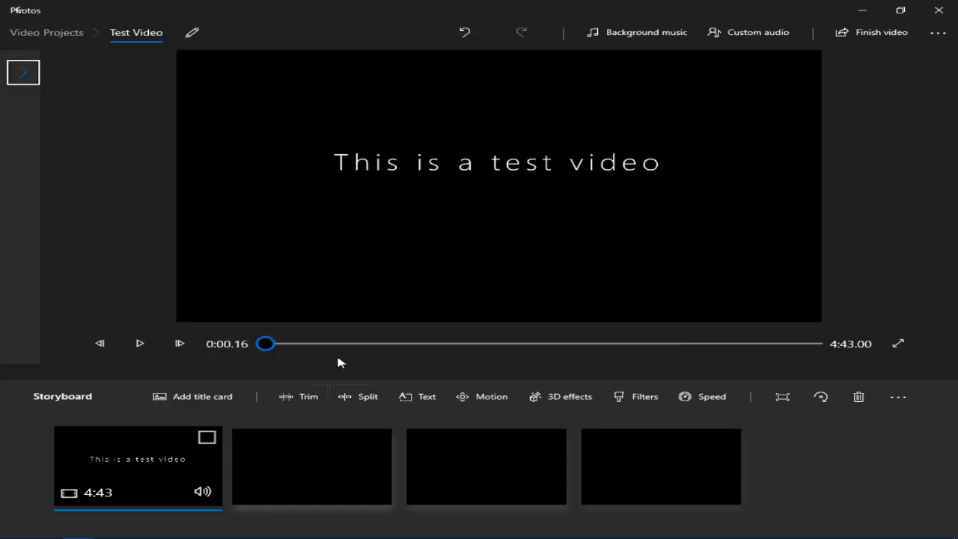
key(Return)
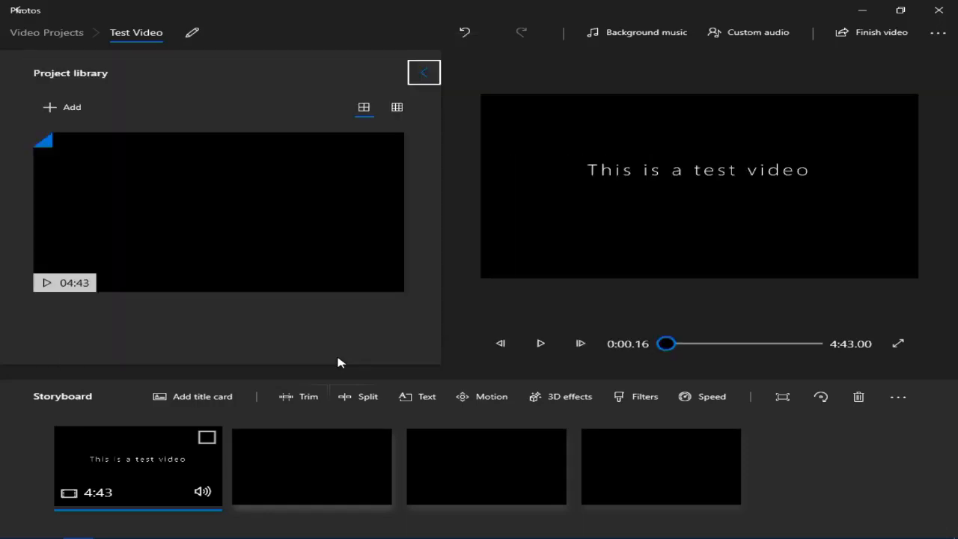
key(Tab)
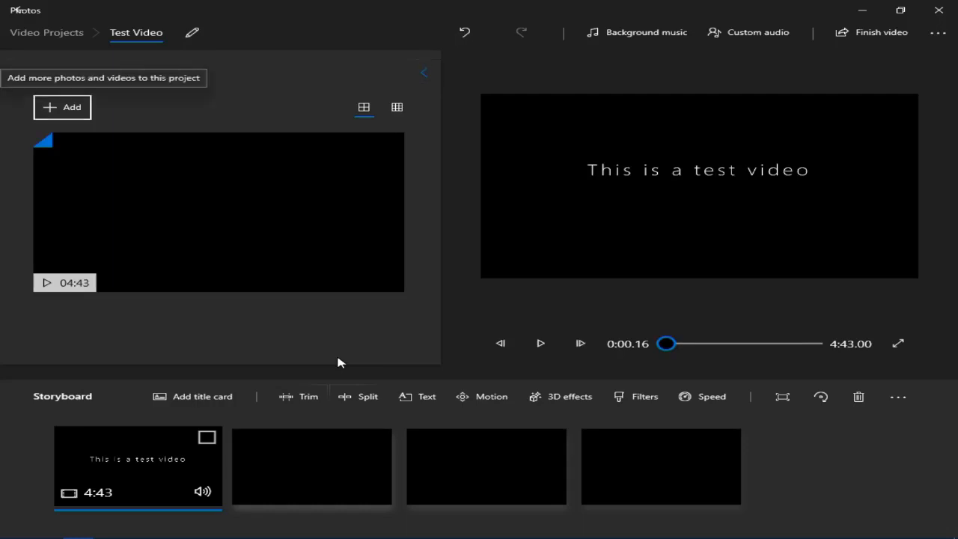
Examine the project library's add command, its video clip and the thumbnail size options.
key(Tab)
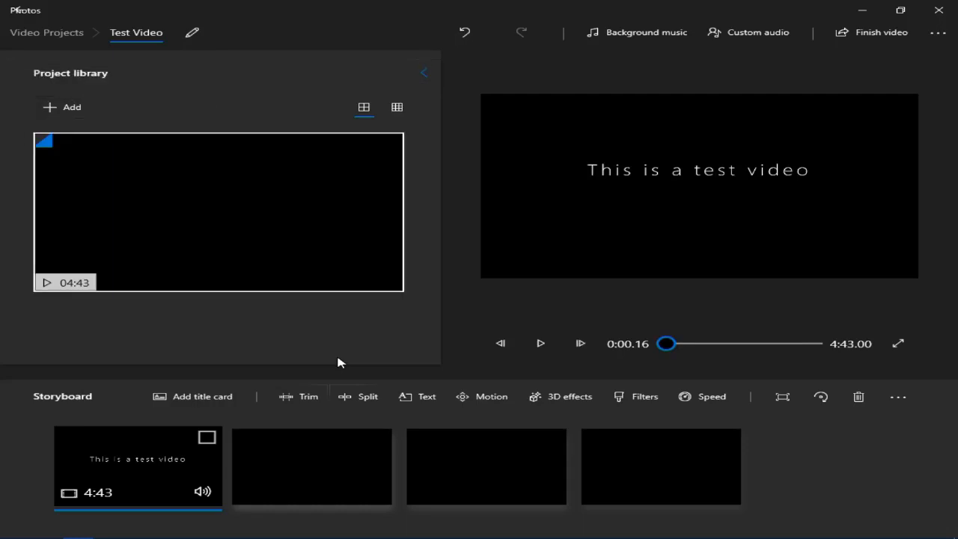
key(Tab)
key(Tab)
key(shift+Tab)
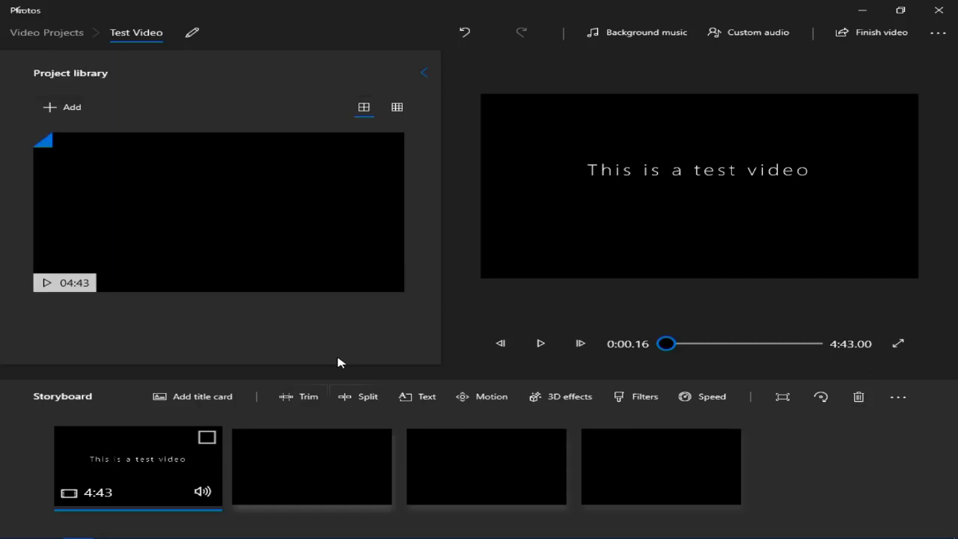
key(shift+Tab)
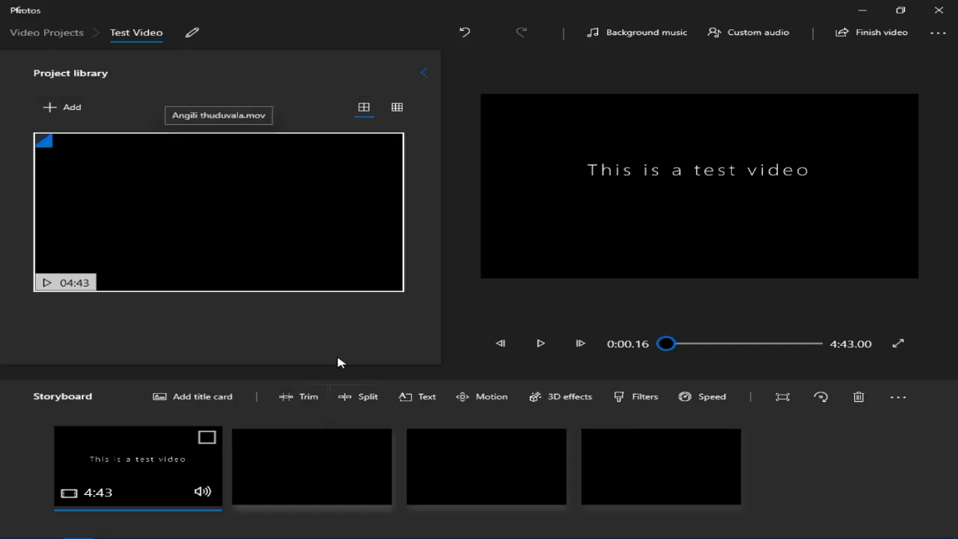
key(Tab)
key(Tab)
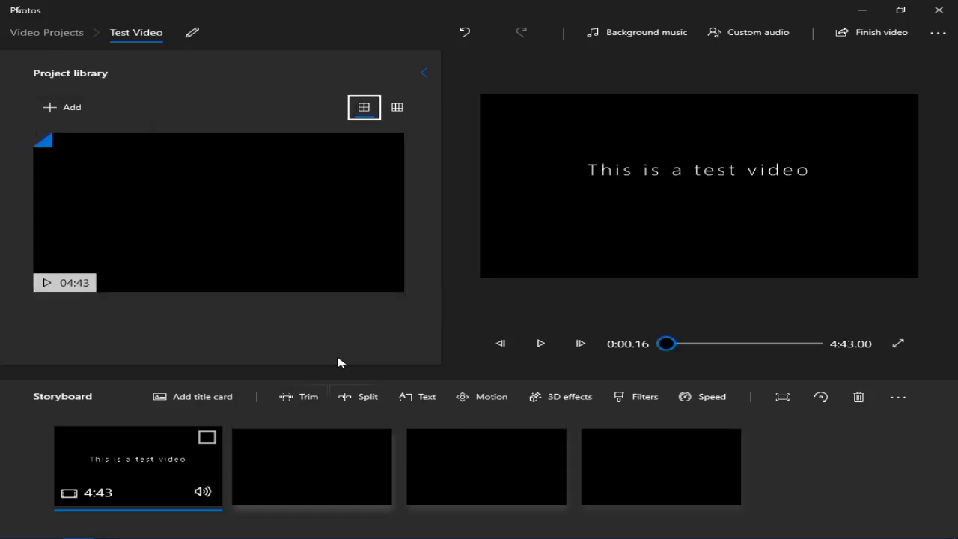
key(Tab)
key(Tab)
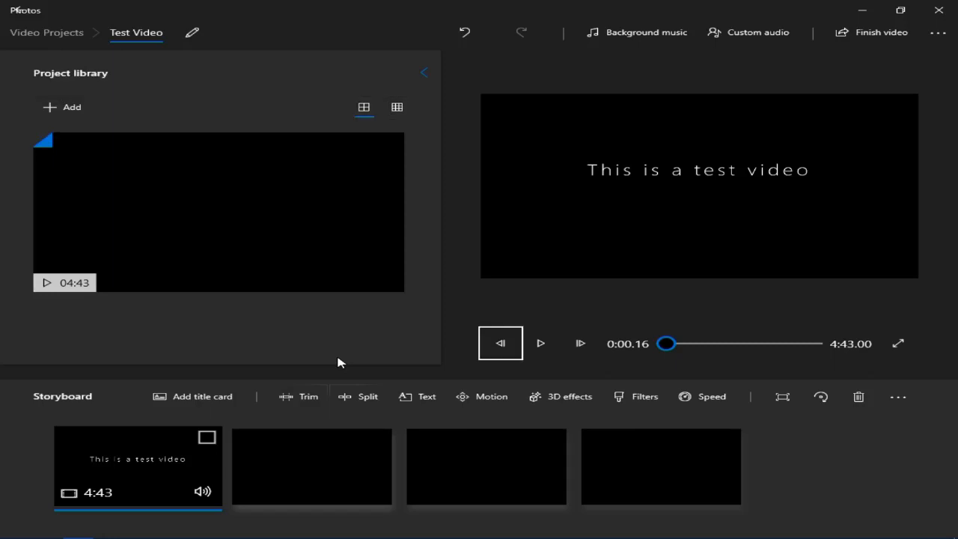
Examine the preview's playback controls and the duration and audio controls of the first storyboard clip.
key(Tab)
key(Tab)
key(Tab)
key(Tab)
key(Tab)
key(Tab)
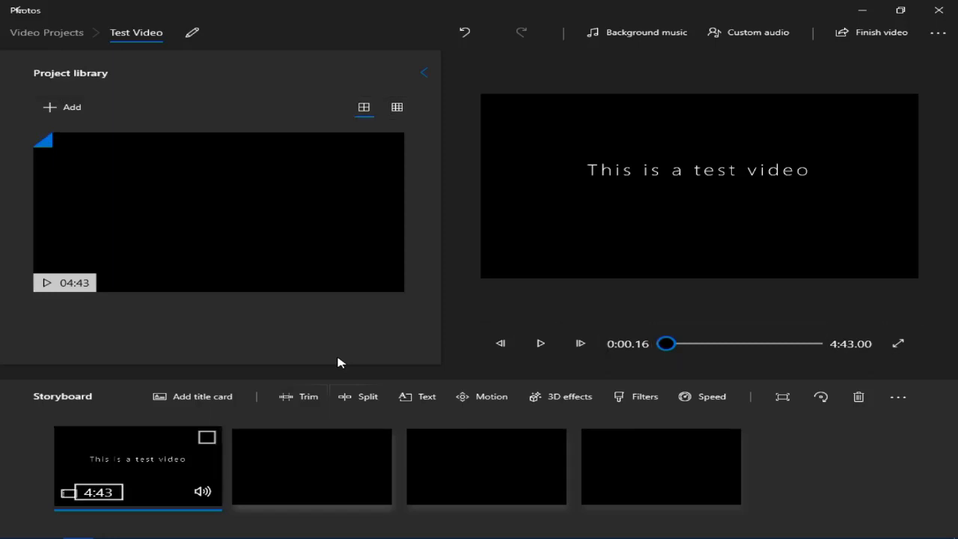
key(Tab)
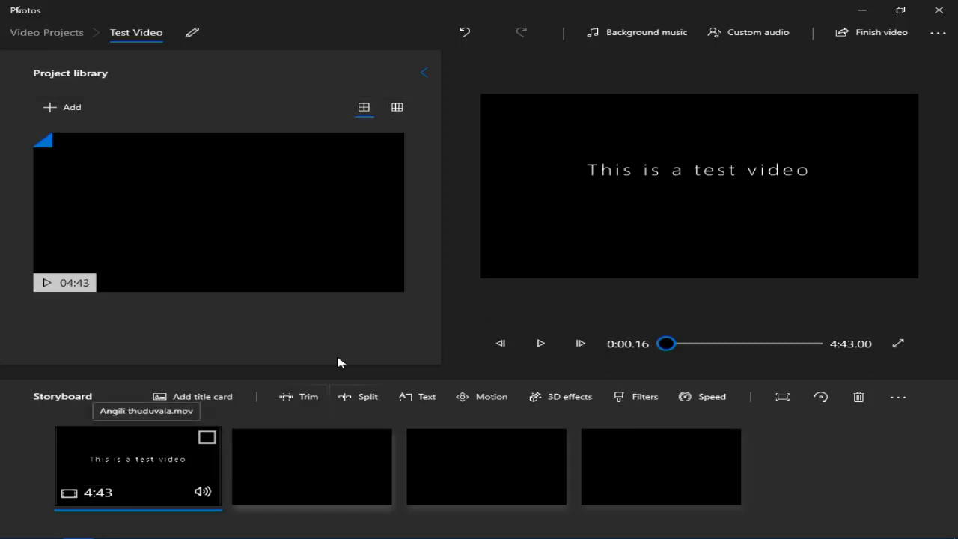
key(Tab)
key(Tab)
key(Tab)
key(Tab)
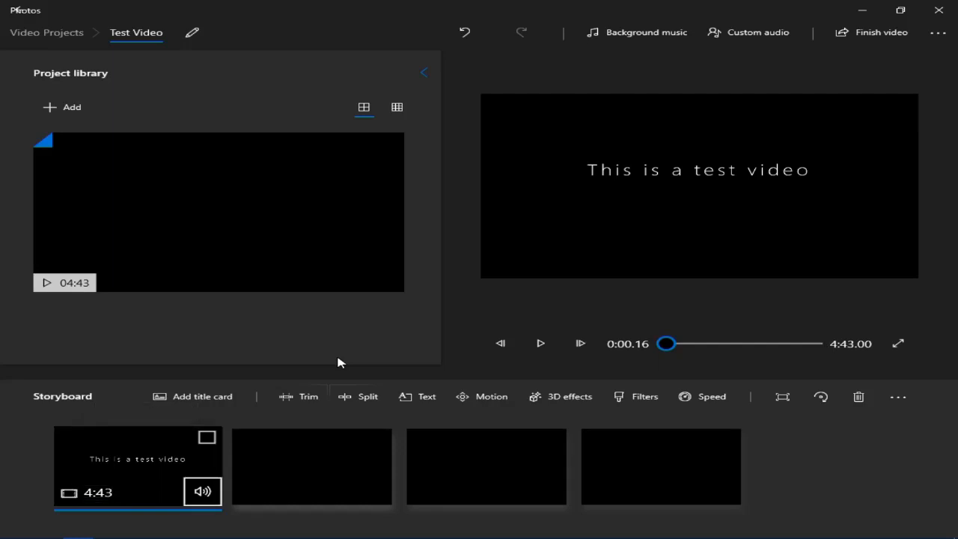
Review the storyboard editing commands, including text, 3D effects, speed, rotation and removal, and check the additional options.
key(Tab)
key(Tab)
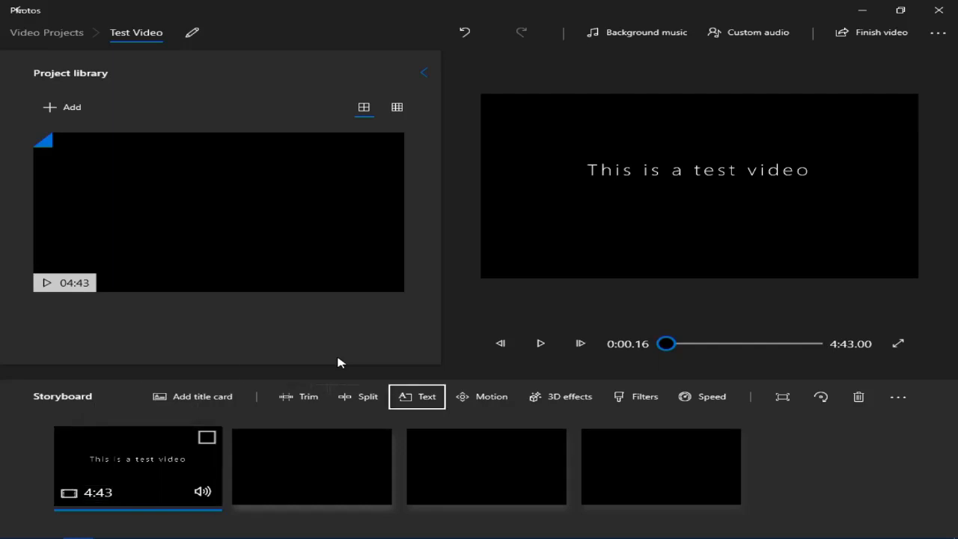
key(Tab)
key(Tab)
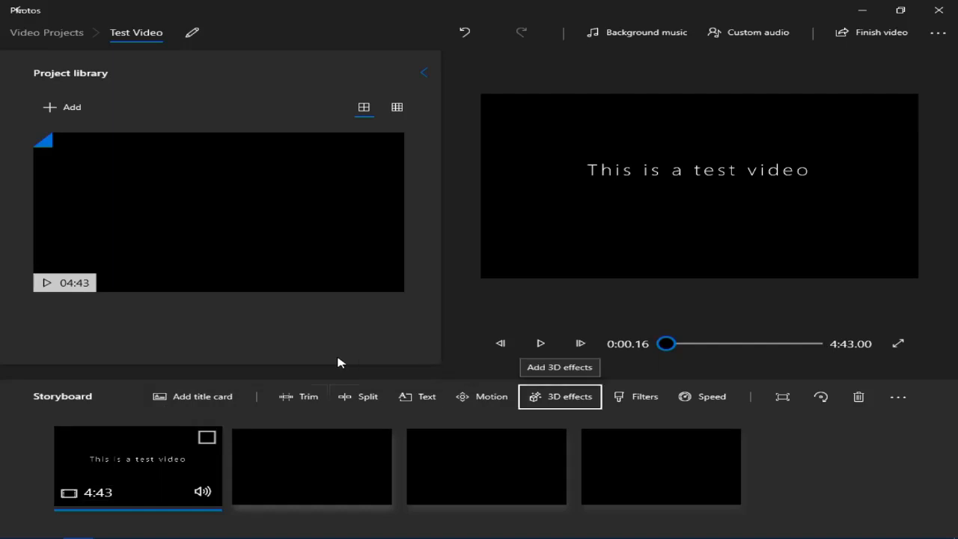
key(Tab)
key(Tab)
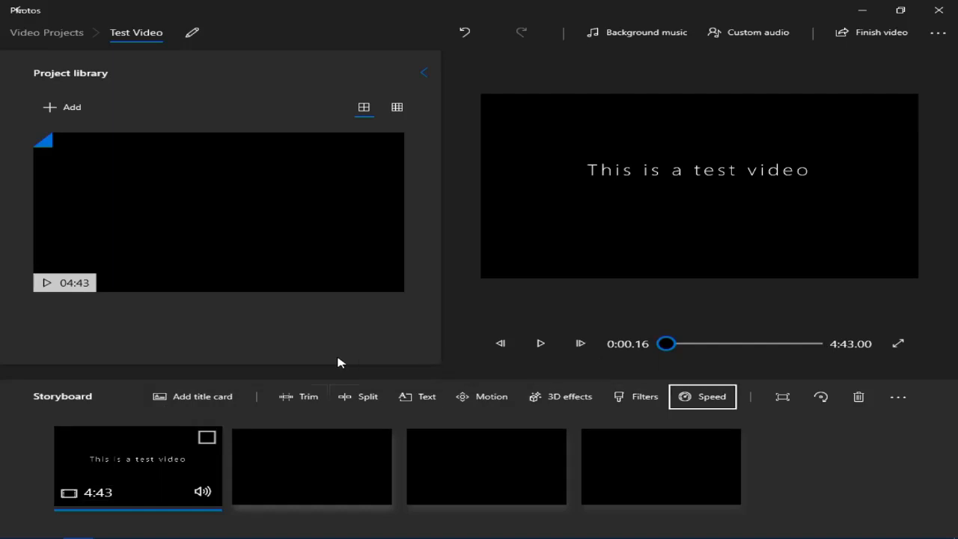
key(Tab)
key(Tab)
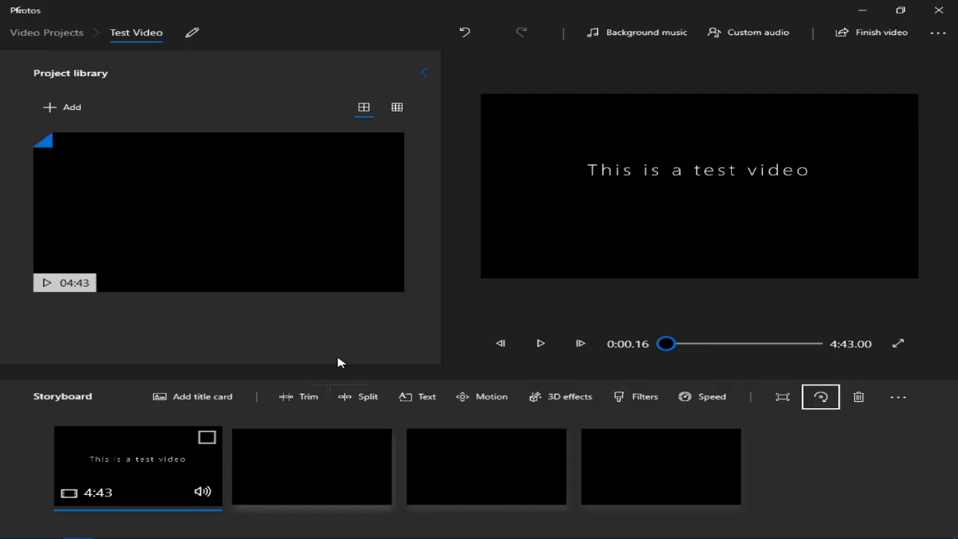
key(Tab)
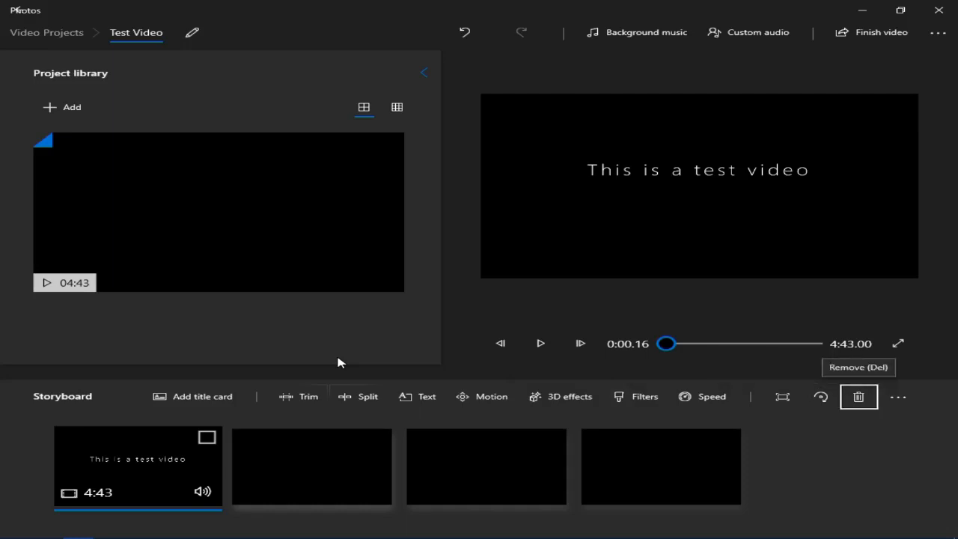
key(Tab)
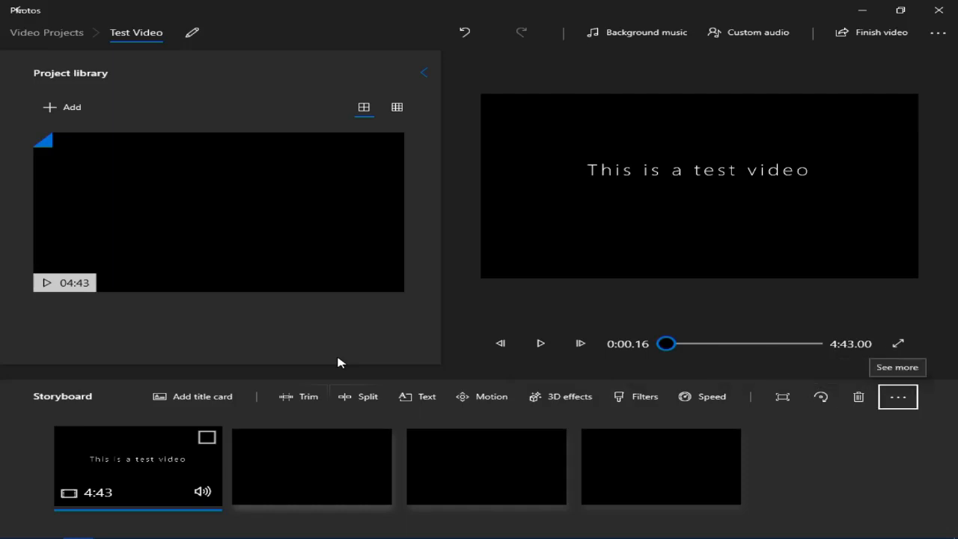
key(Return)
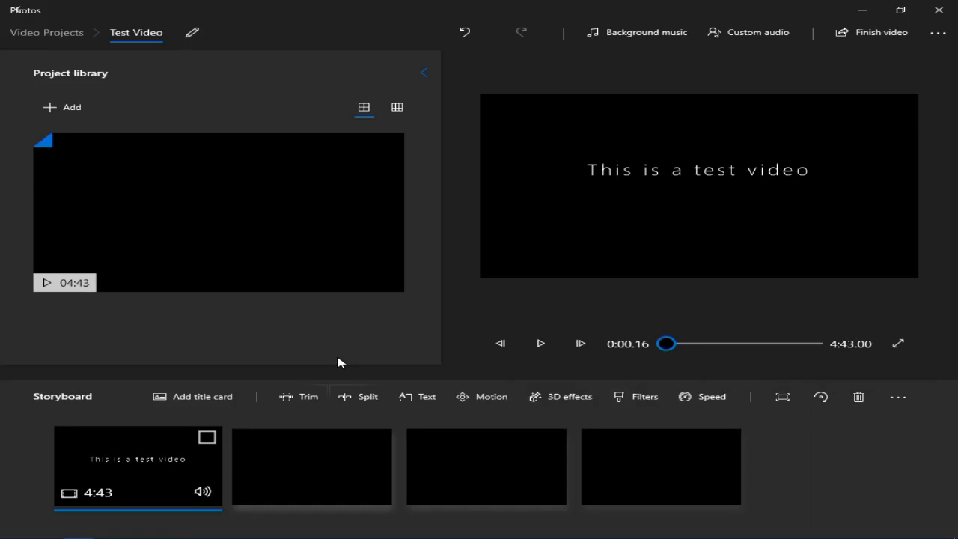
Start finishing the Test Video project to export it as a shareable video file.
key(Tab)
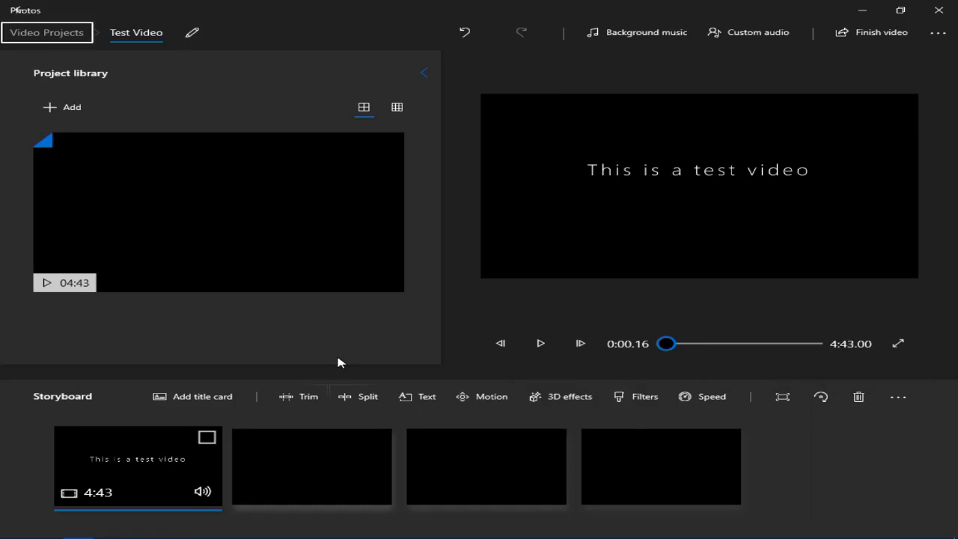
key(Tab)
key(Tab)
key(Tab)
key(Tab)
key(Tab)
key(Tab)
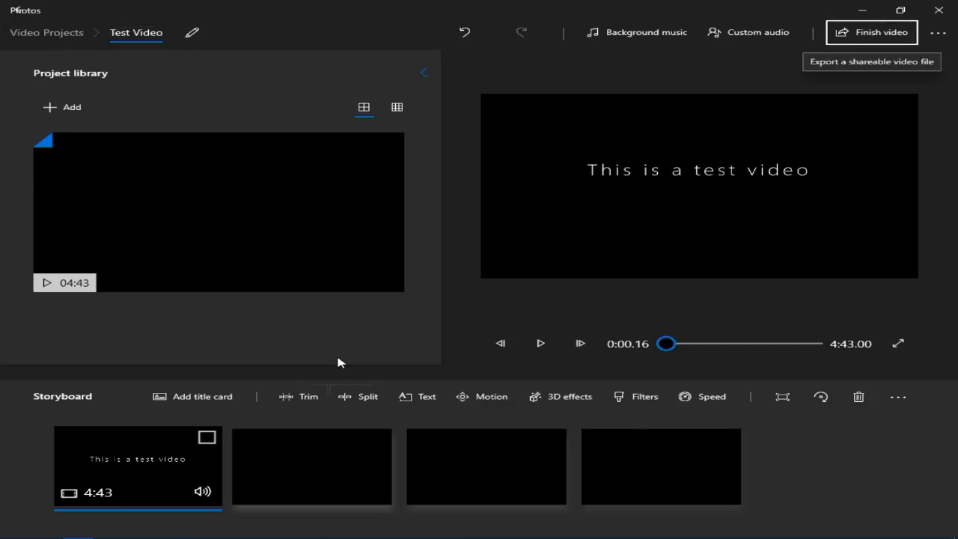
key(Return)
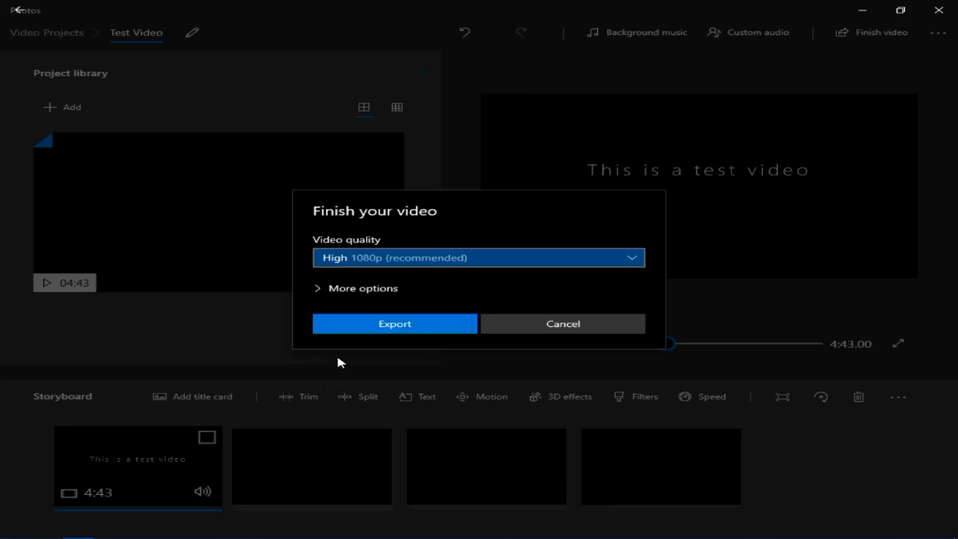
Compare the Medium 720p and Low 540p video qualities, and return to High 1080p (recommended).
key(Down)
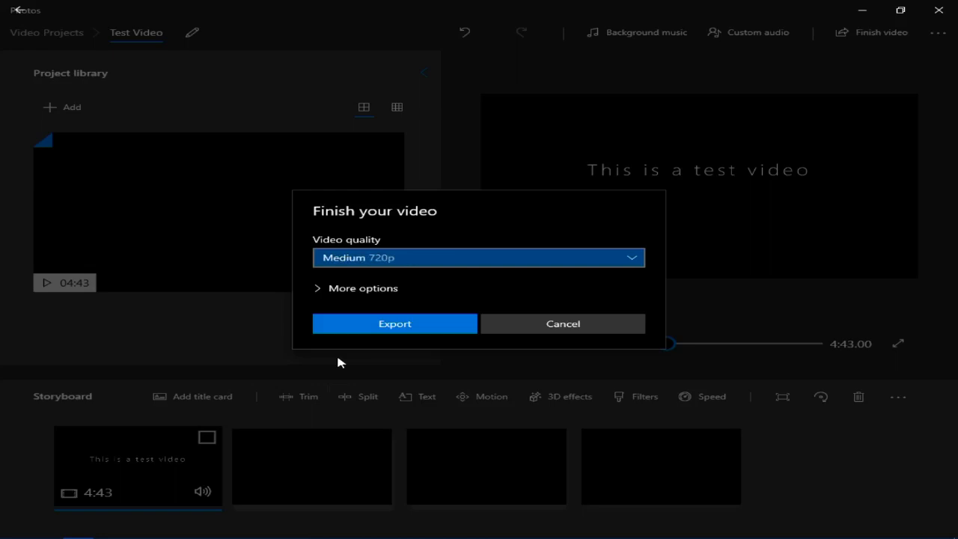
key(Down)
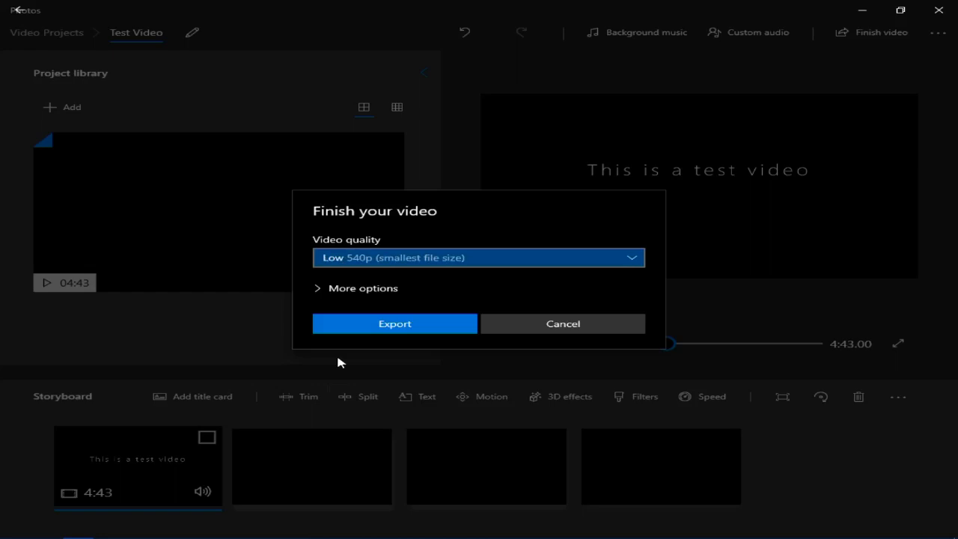
key(Up)
key(Up)
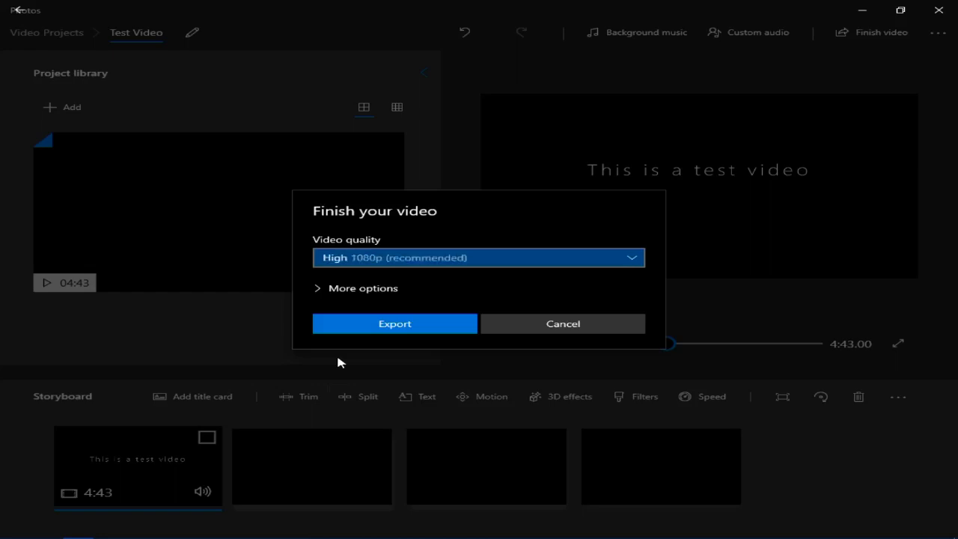
Expand the additional export options, examine the hardware-accelerated encoding setting, and collapse them again.
key(Tab)
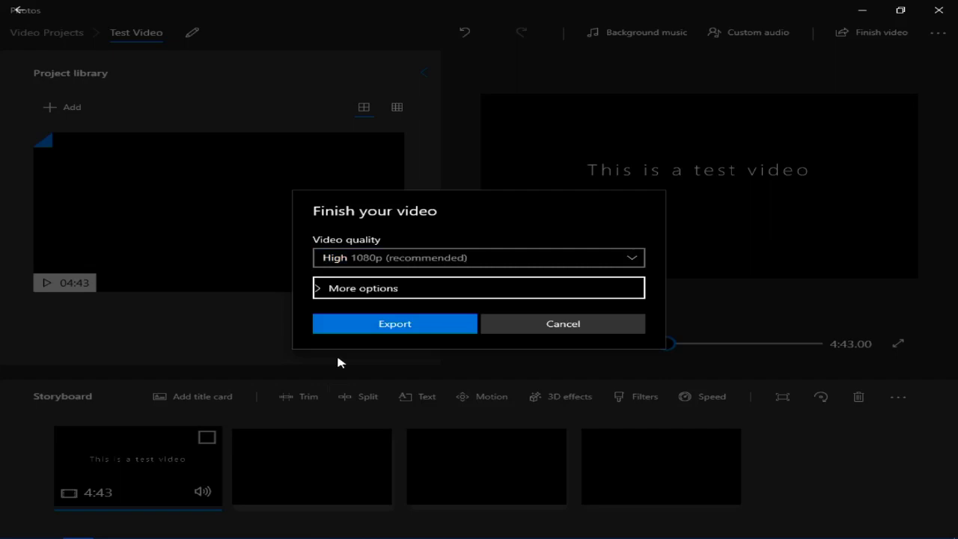
key(space)
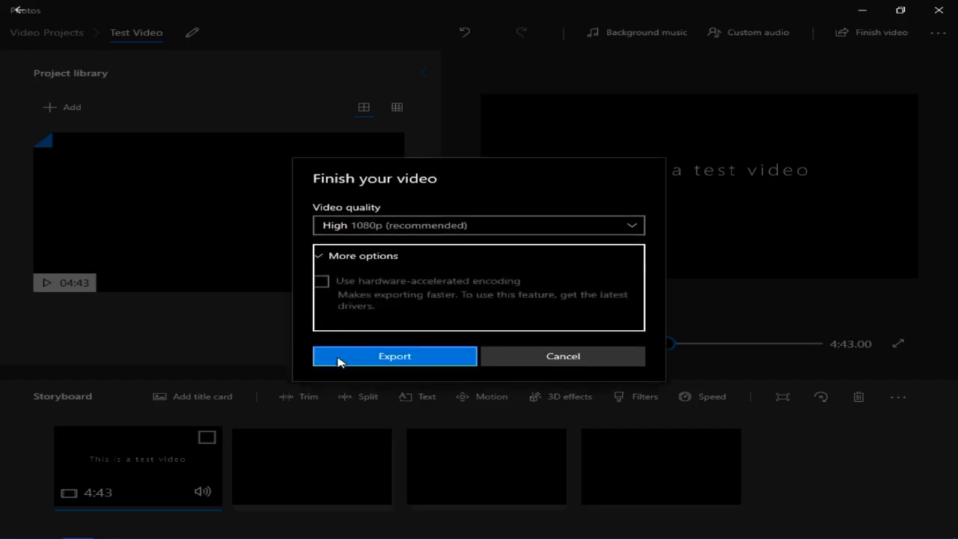
key(Tab)
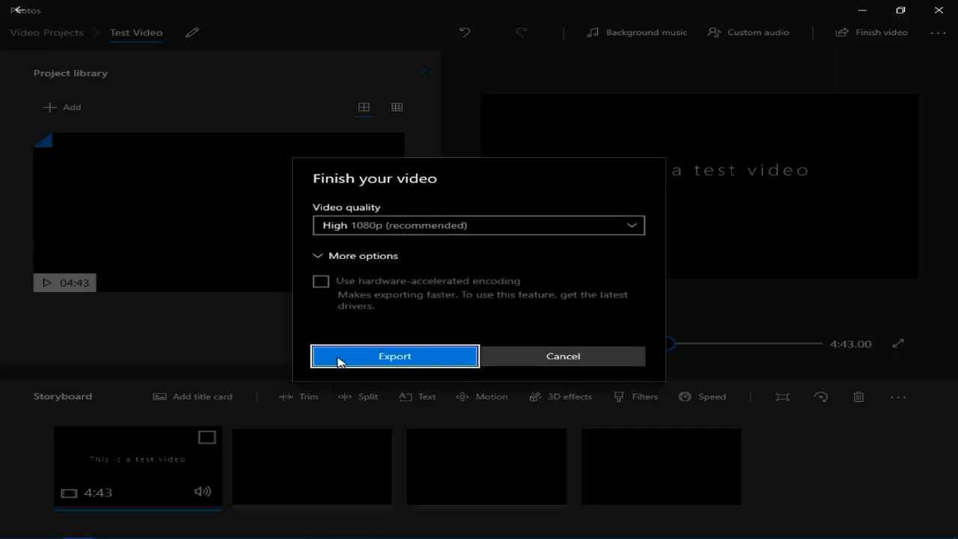
key(Tab)
key(Tab)
key(Tab)
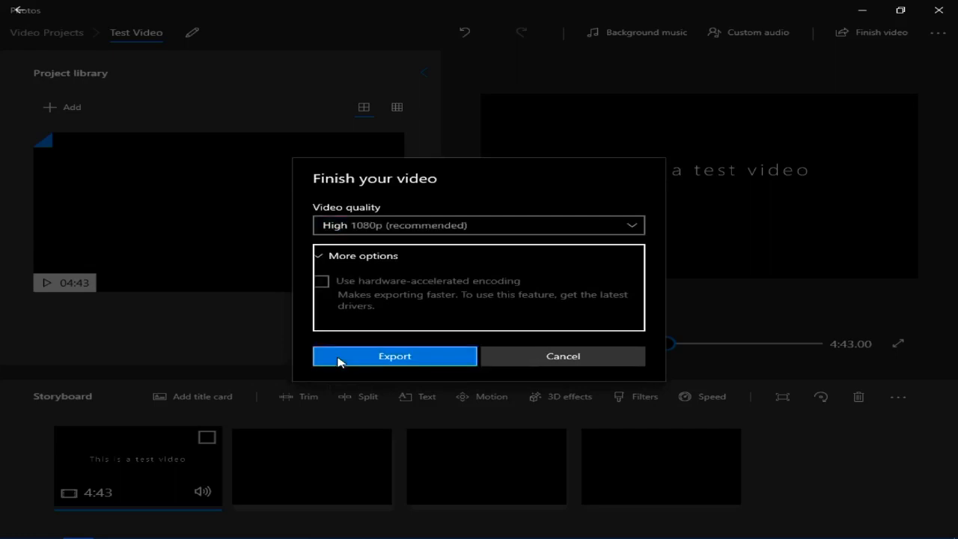
key(Tab)
key(shift+Tab)
key(Return)
Export the video to the Pictures folder as an MP4 file named test.
key(Tab)
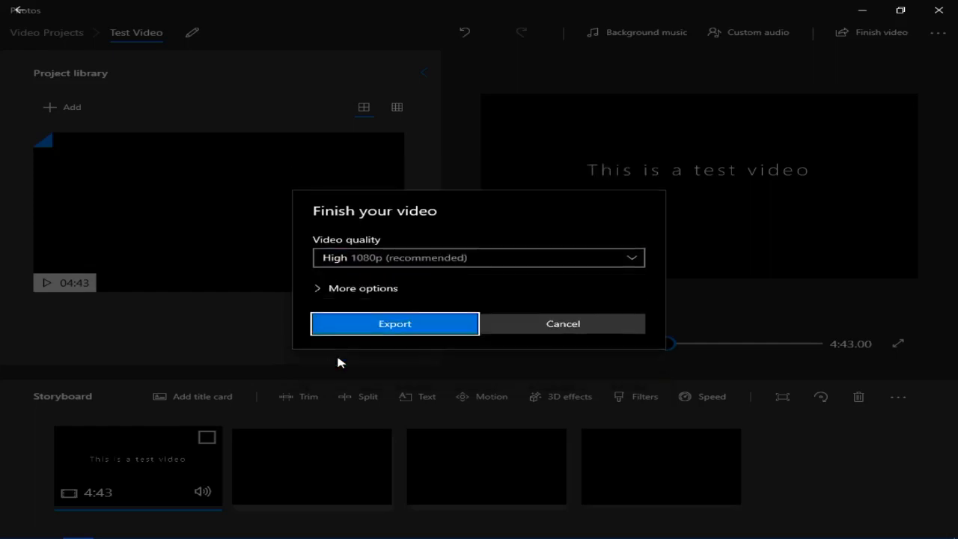
key(Return)
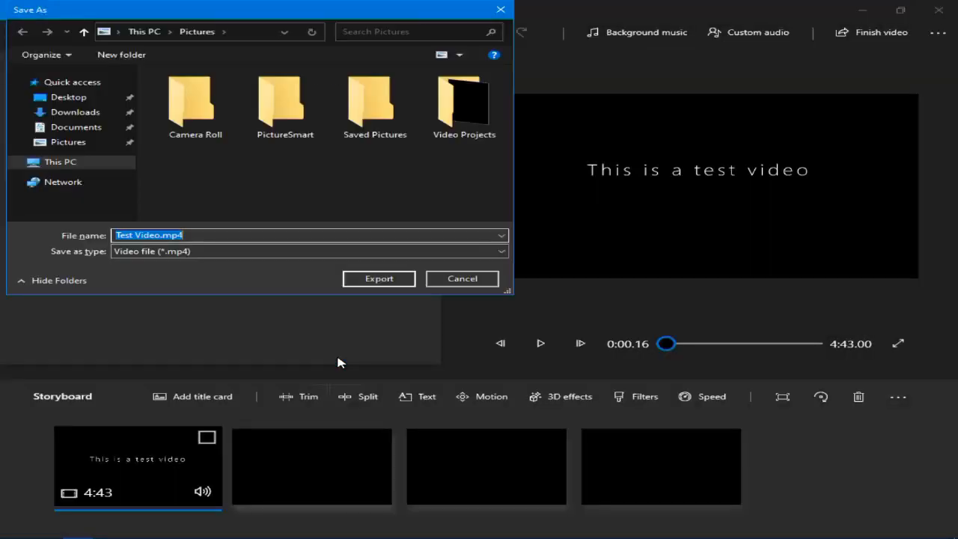
text(test)
key(shift+Tab)
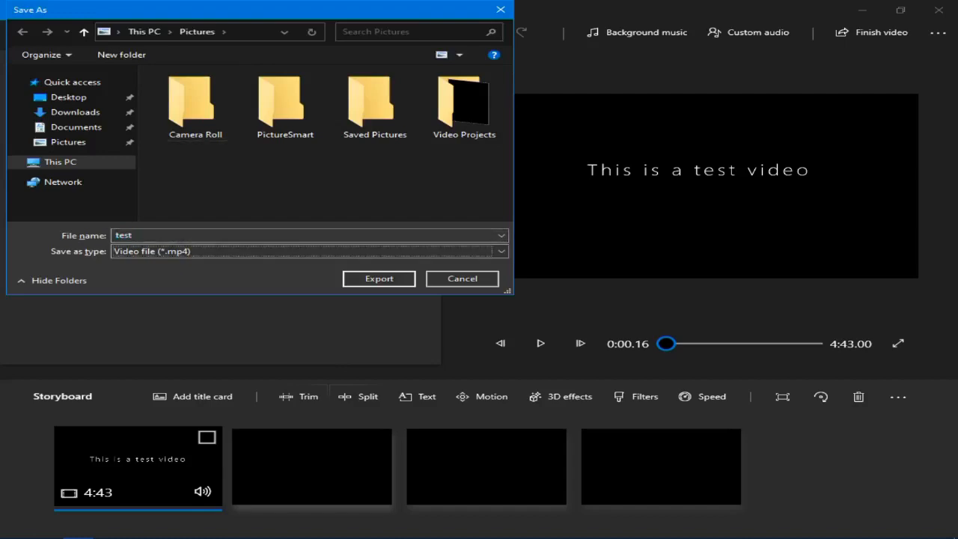
click(379, 279)
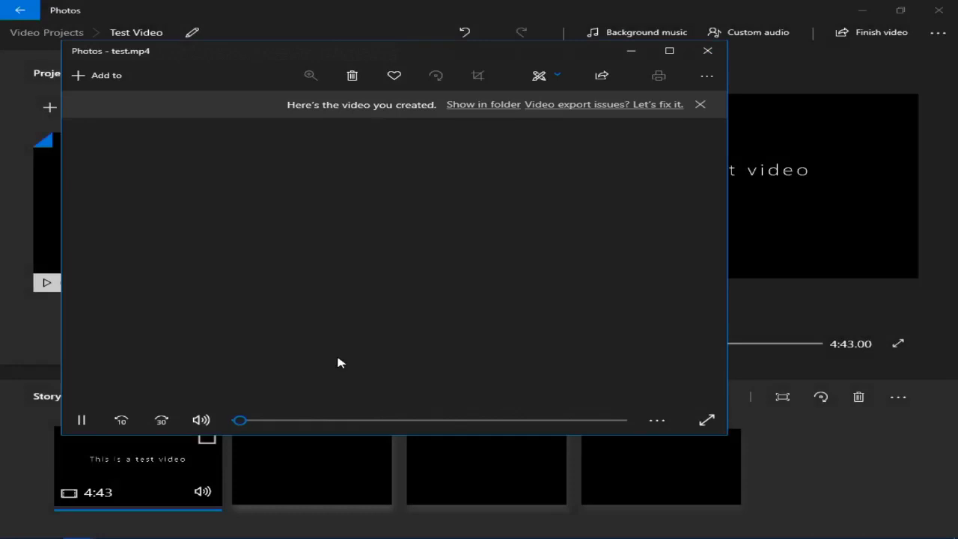
Maximize the window of the exported test.mp4 video and pause its playback.
double_click(338, 363)
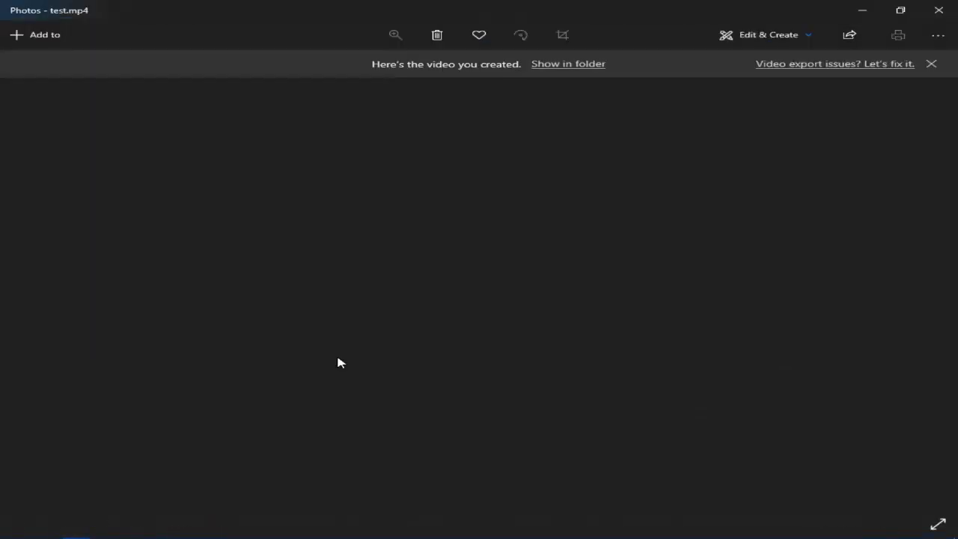
key(Tab)
key(space)
Examine the exported video's playback controls, export notice links and file commands.
key(Tab)
key(Tab)
key(Tab)
key(Tab)
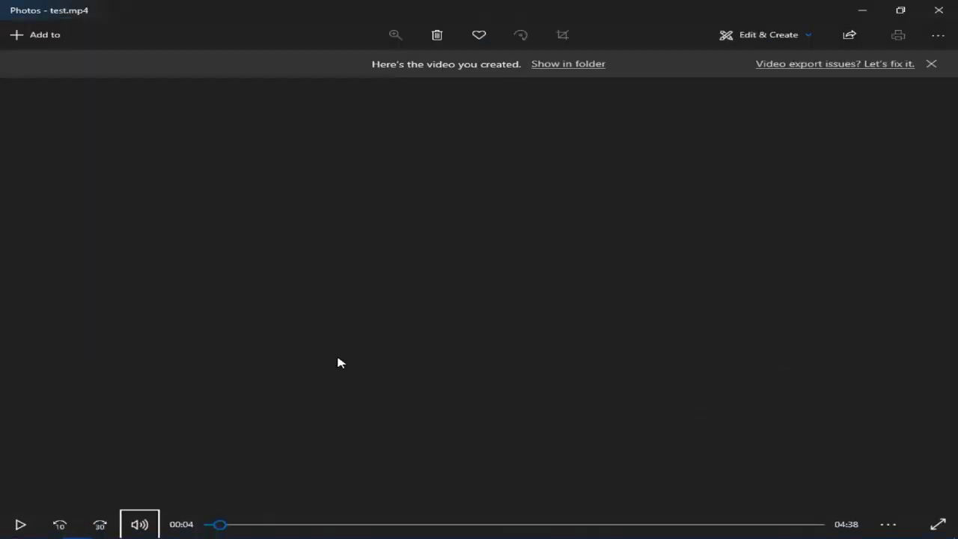
key(Tab)
key(Tab)
key(Tab)
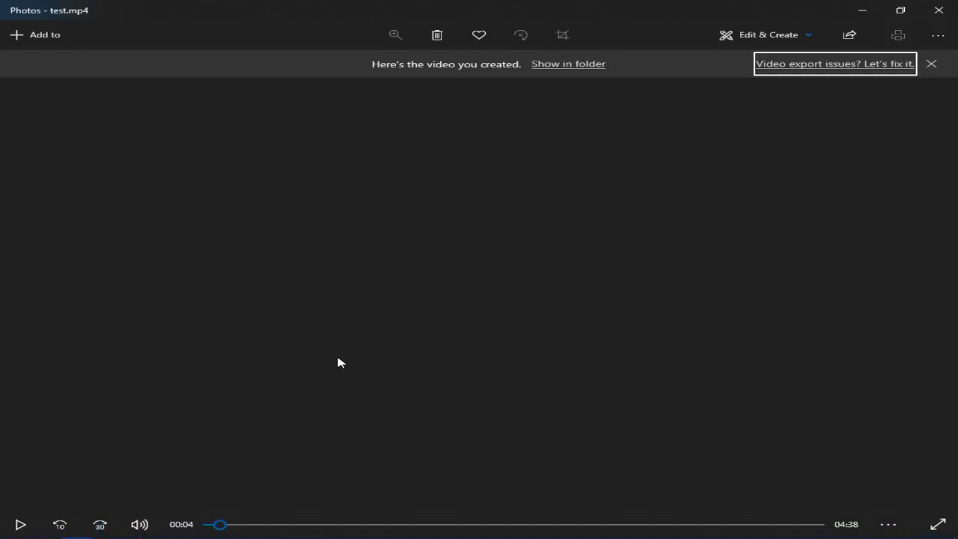
key(shift+Tab)
key(Tab)
key(Tab)
key(Tab)
key(Tab)
key(Tab)
key(Tab)
key(Tab)
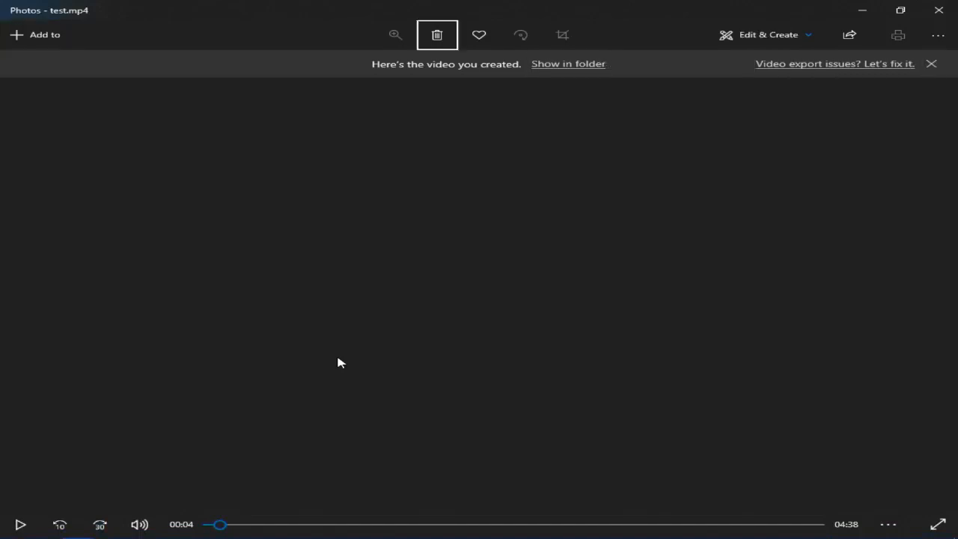
Show the exported test.mp4 video in full screen and move on to its playback control.
key(Tab)
key(Tab)
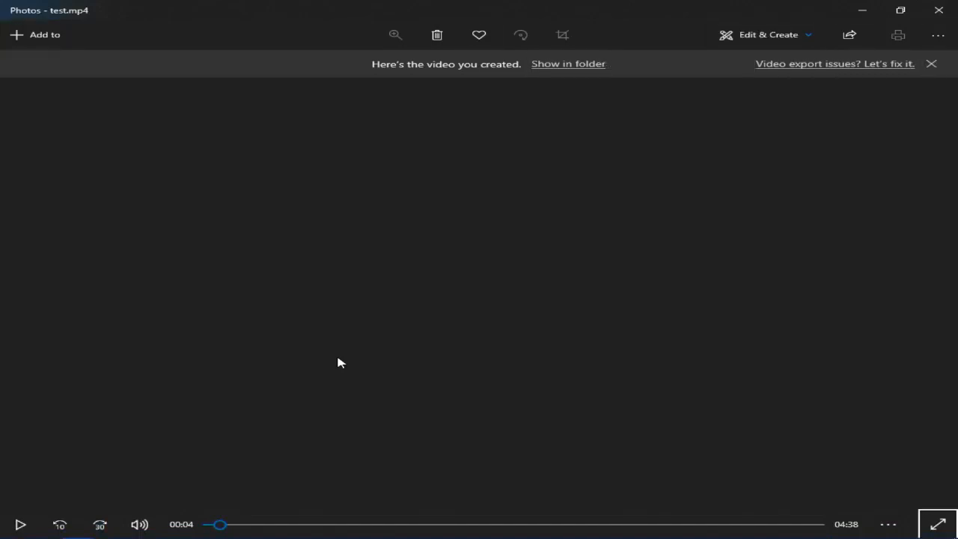
key(Return)
key(Tab)
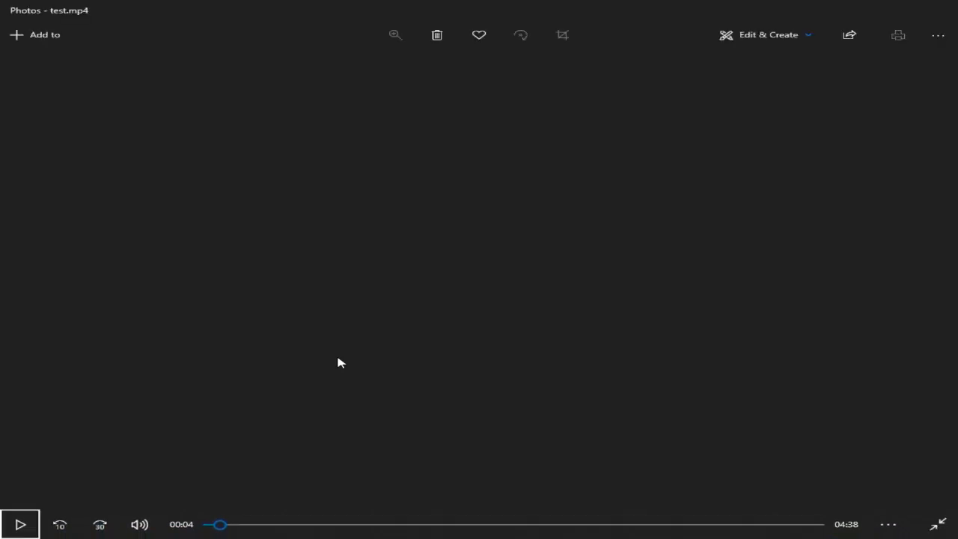
Play the exported test.mp4 for a few seconds in full screen and pause it.
key(Return)
key(Tab)
key(shift+Tab)
key(Return)
Skip forward through the paused test.mp4 along its playback timeline and leave the video.
key(Tab)
key(Tab)
key(Tab)
key(Tab)
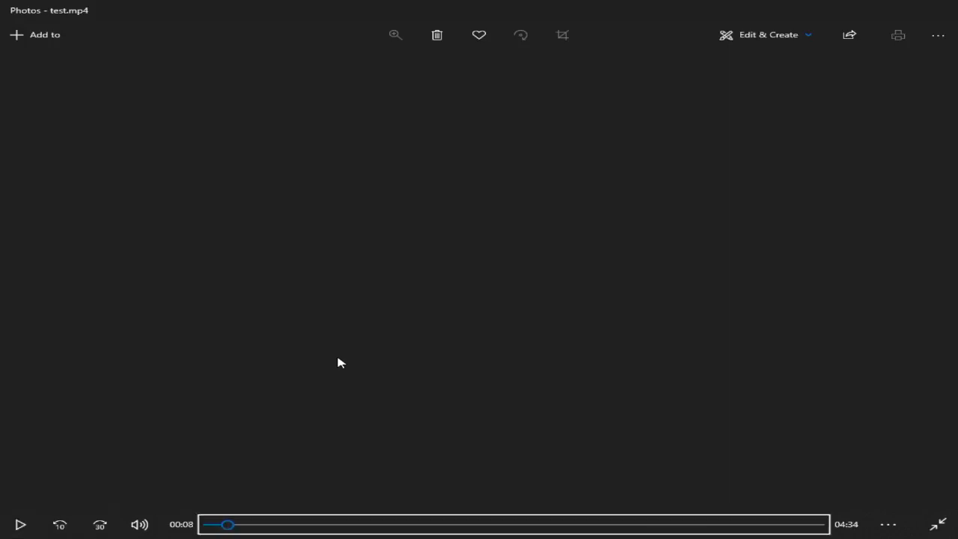
key(Right)
key(Right)
key(Right)
key(Right)
key(Right)
key(Right)
key(Right)
key(Right)
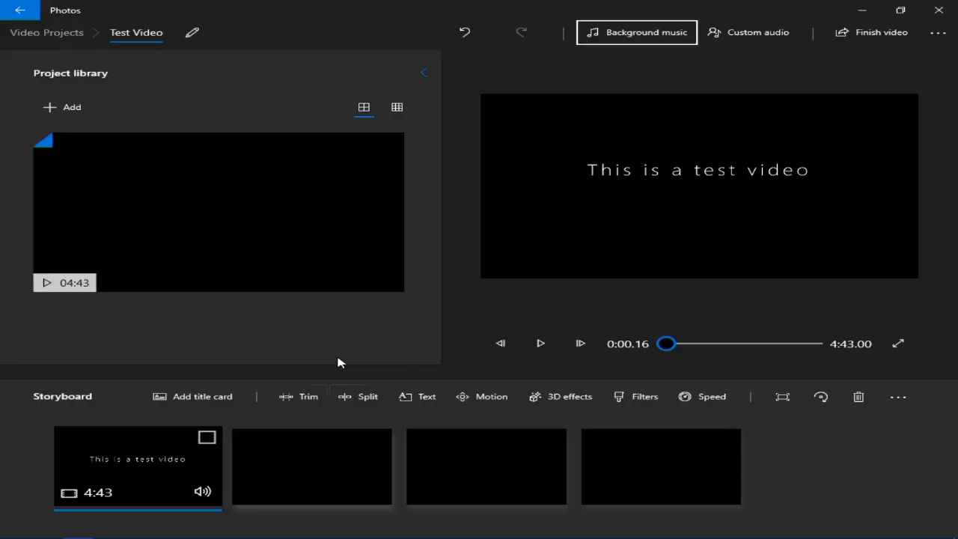
Open the Videos folder in File Explorer and go from there to the Pictures folder.
key(super+r)
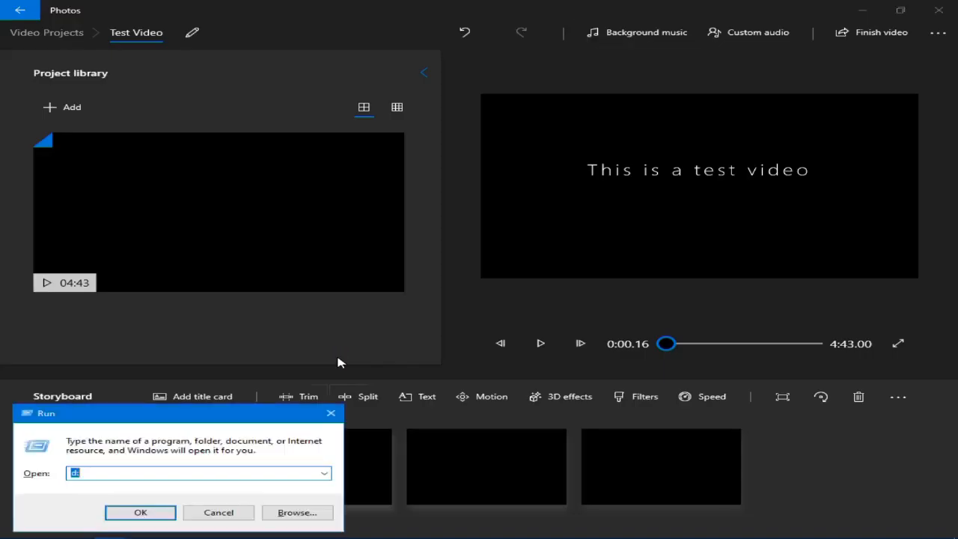
text(videos)
key(Return)
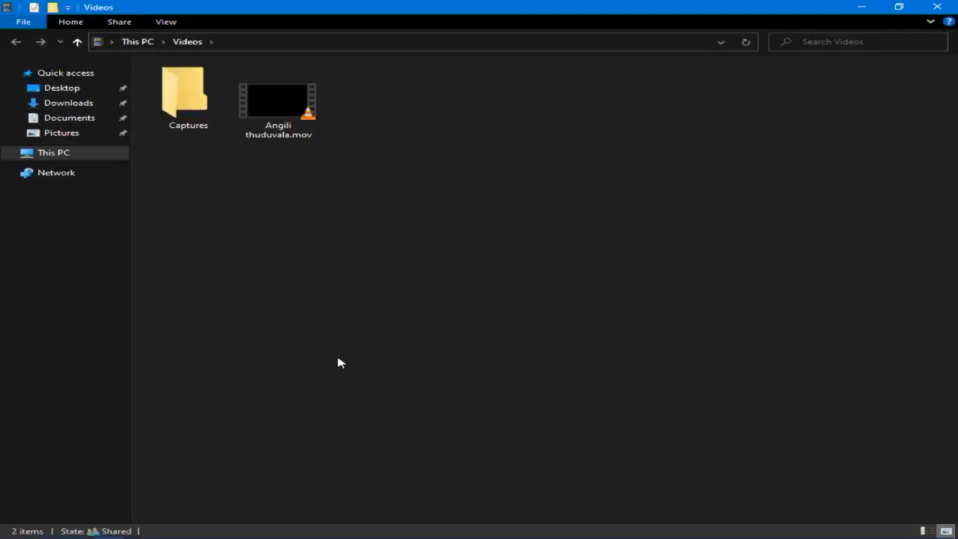
key(alt+Up)
key(p)
key(Return)
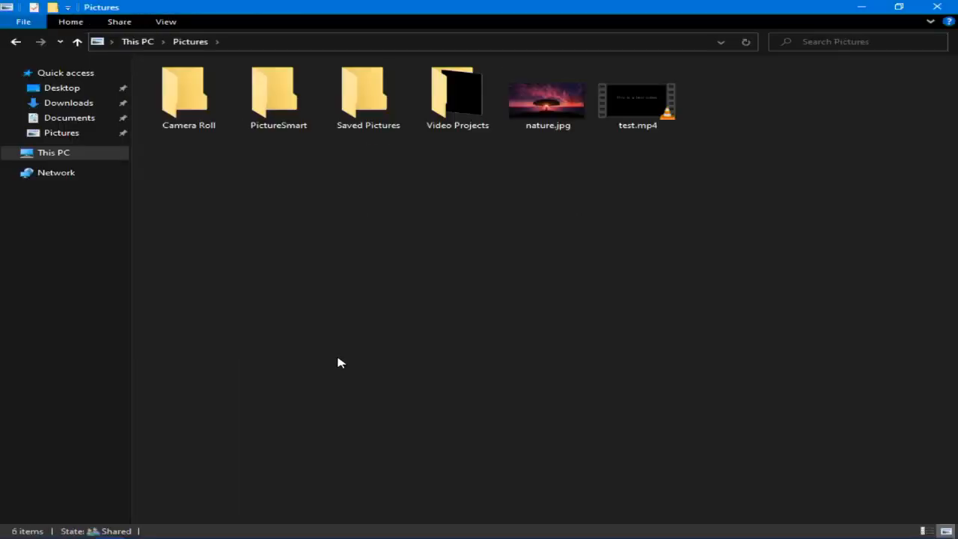
Play test.mp4 from the Pictures folder in full screen in VLC media player, and close the player.
key(t)
key(Left)
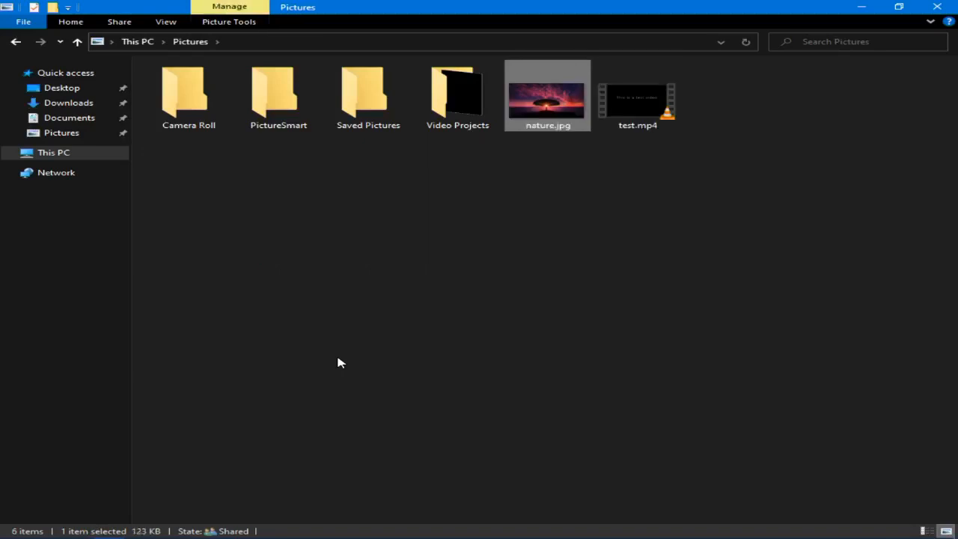
key(Right)
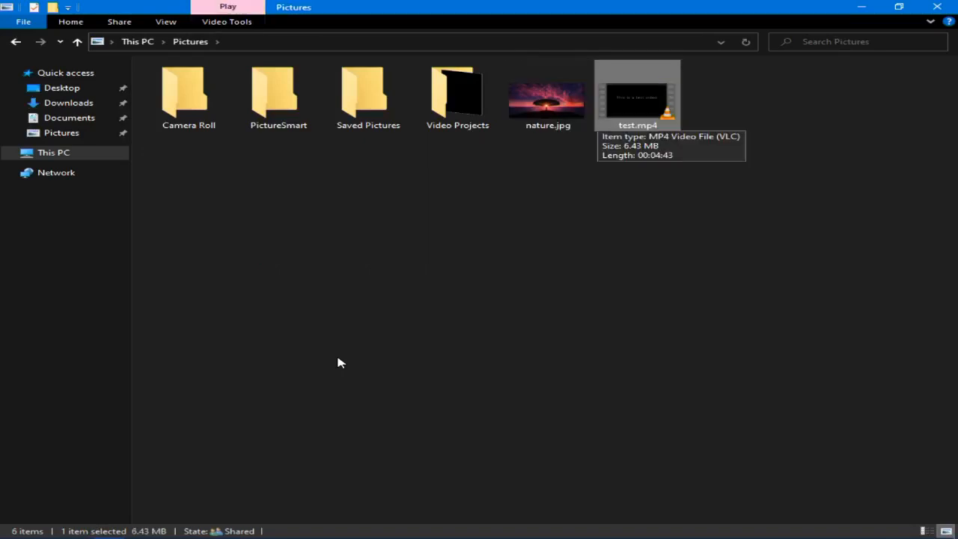
key(Return)
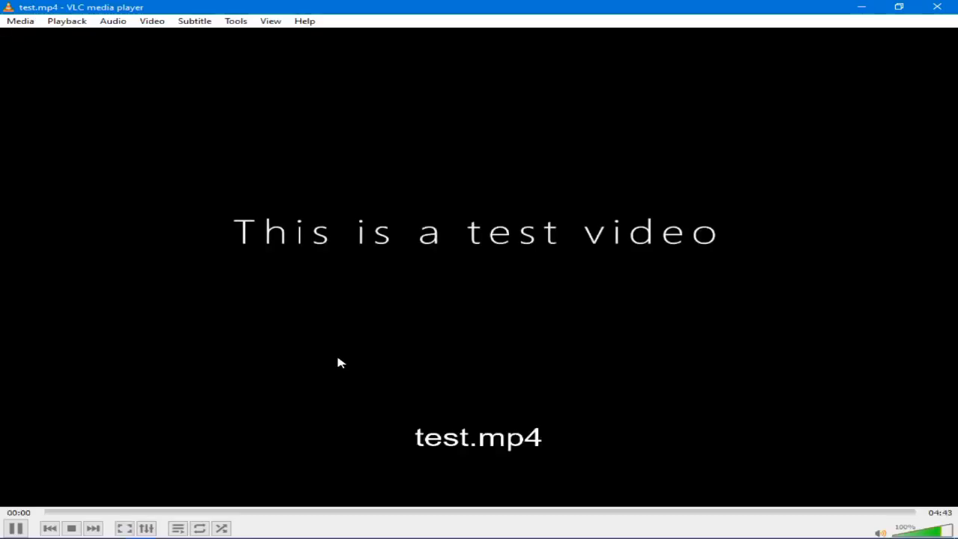
key(f)
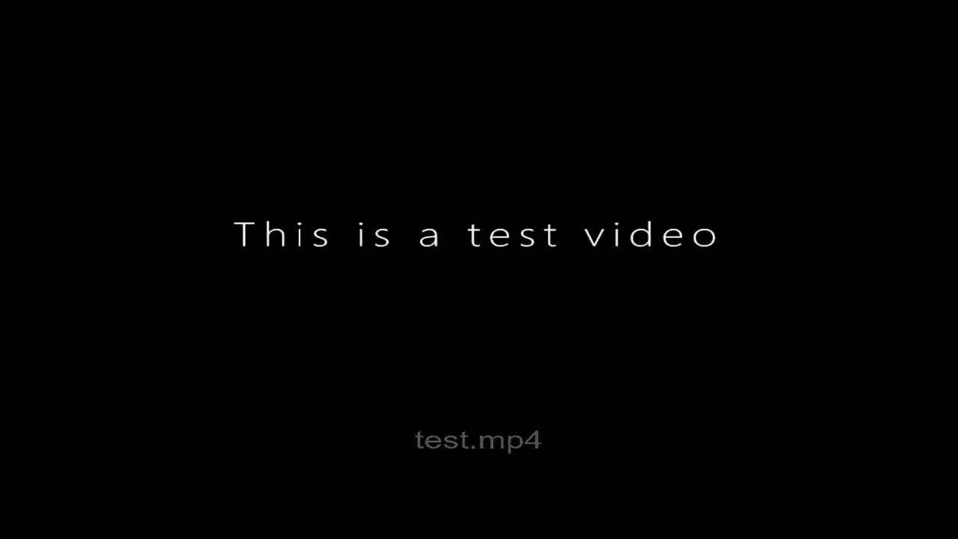
key(alt+F4)
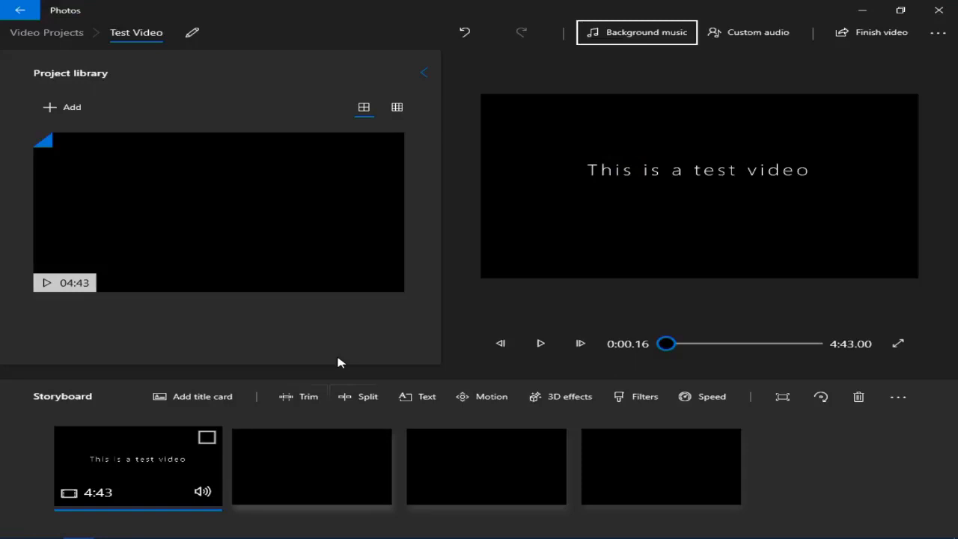
Leave the Test Video project and return to the video projects overview.
key(shift+Tab)
key(shift+Tab)
key(Return)
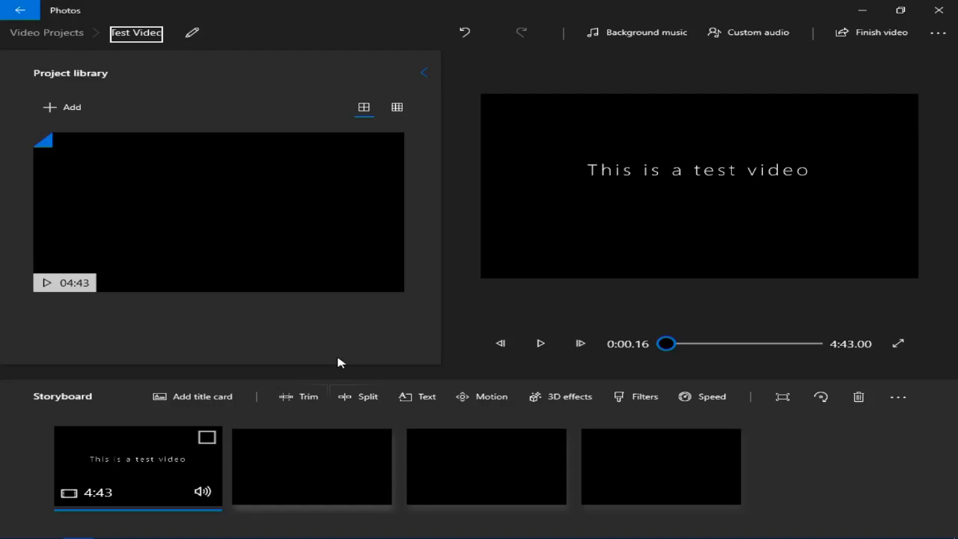
key(shift+Tab)
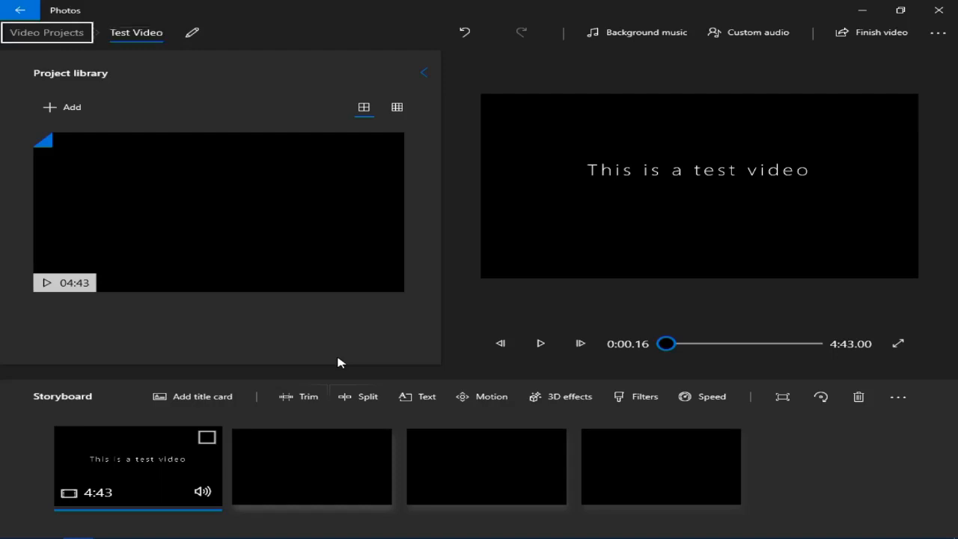
key(shift+Tab)
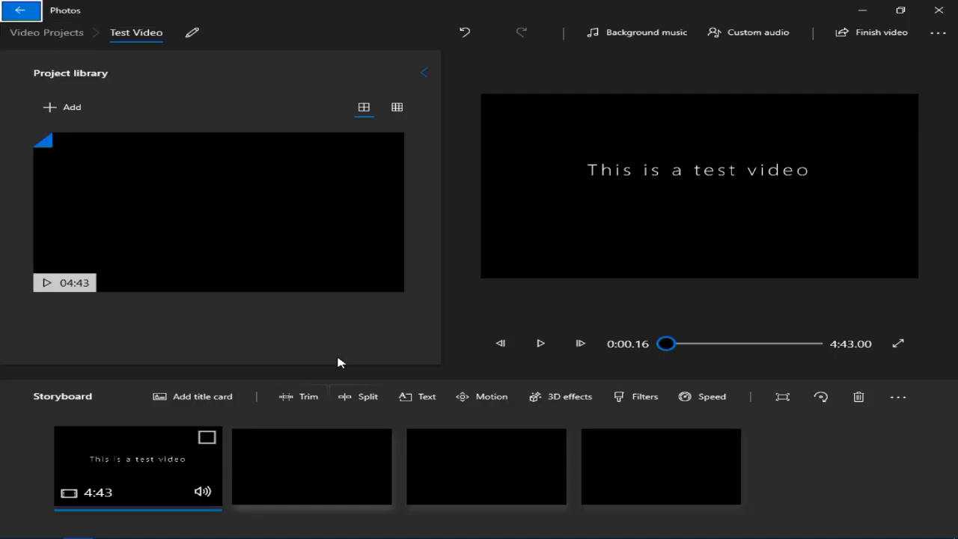
key(Return)
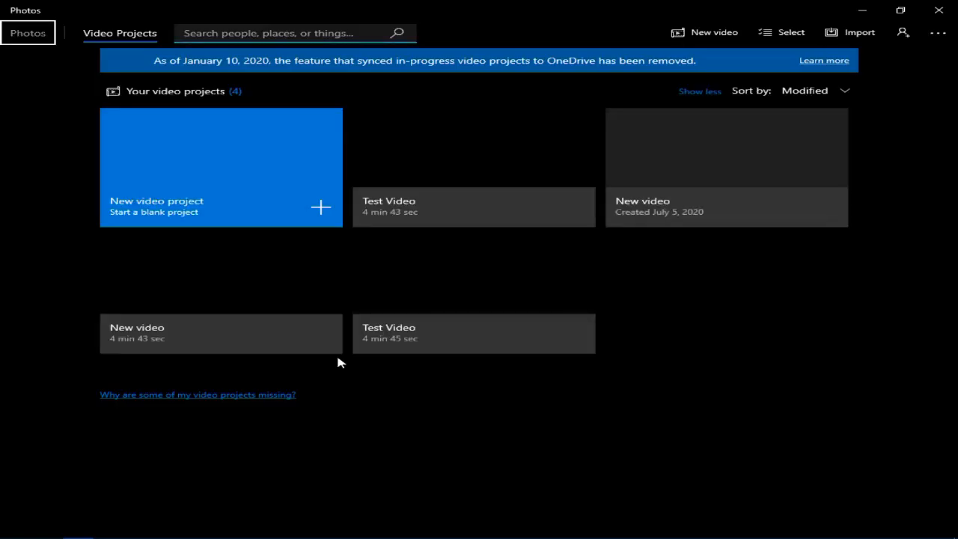
Examine the commands, project list and help link on the video projects overview.
key(Tab)
key(shift+Tab)
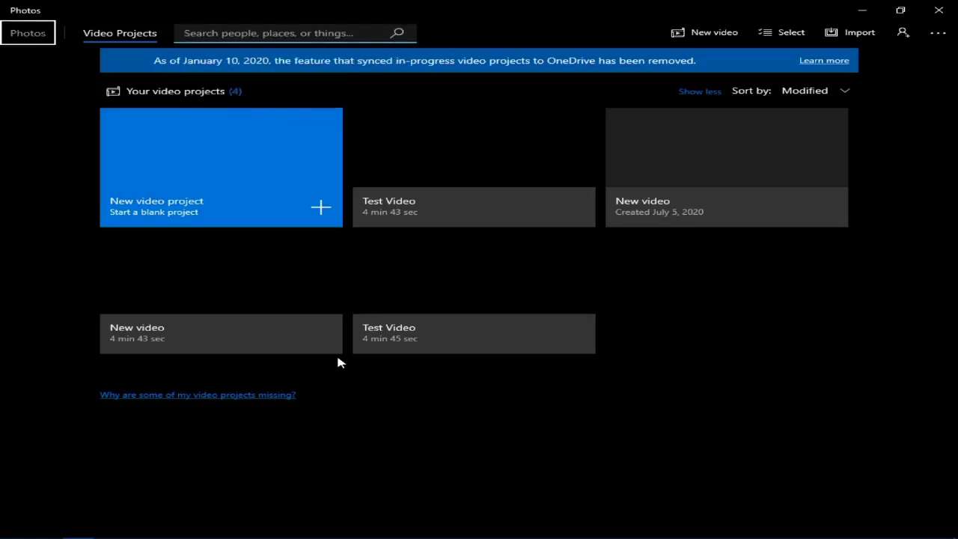
key(shift+Tab)
key(Tab)
key(Tab)
key(Tab)
key(Tab)
key(Tab)
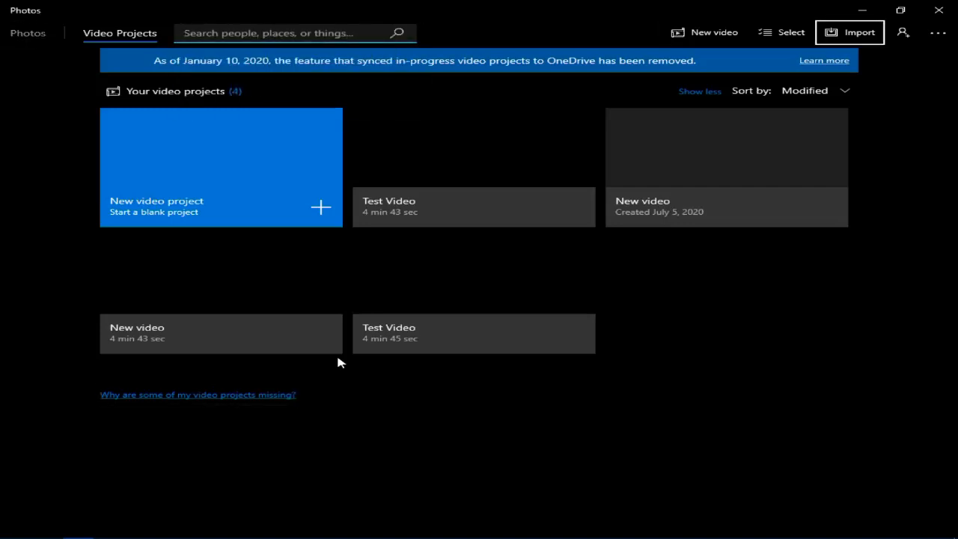
key(Tab)
key(Tab)
key(Tab)
key(Tab)
key(Tab)
key(Tab)
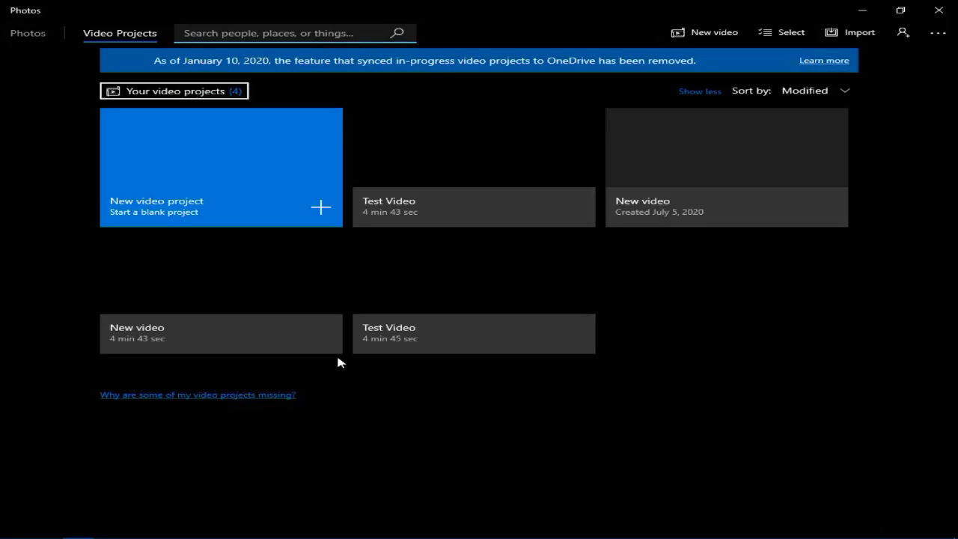
key(Tab)
key(Tab)
key(Tab)
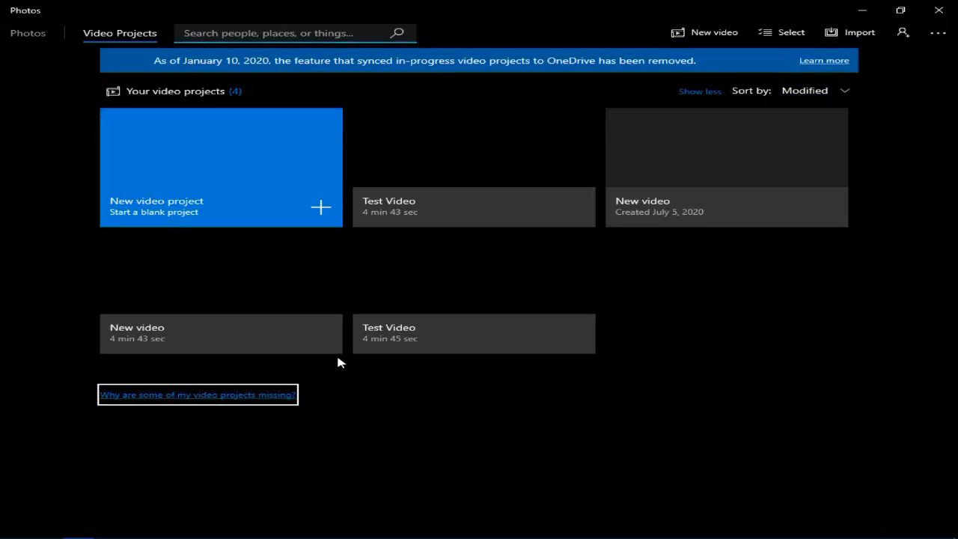
Create a new blank video project named "Photo project".
key(Tab)
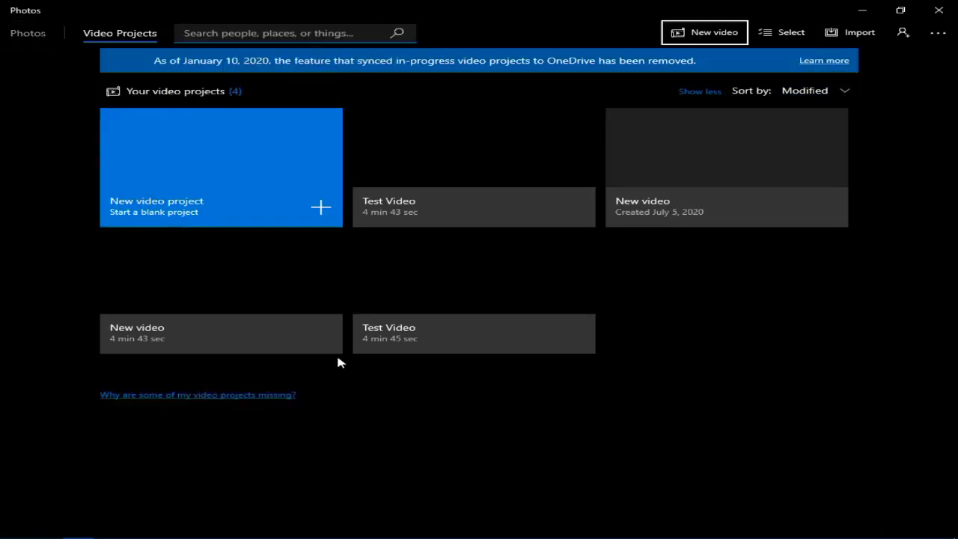
key(Tab)
key(shift+Tab)
key(Return)
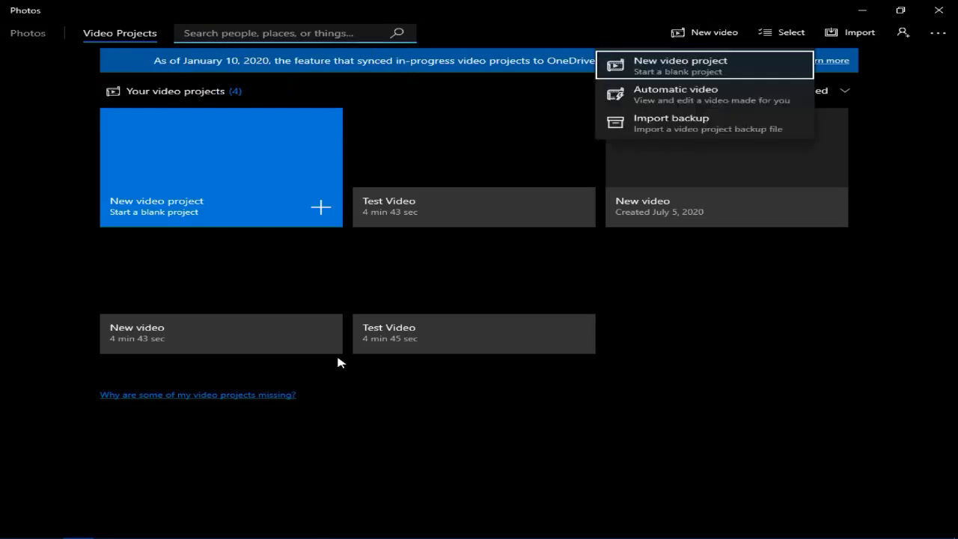
key(Return)
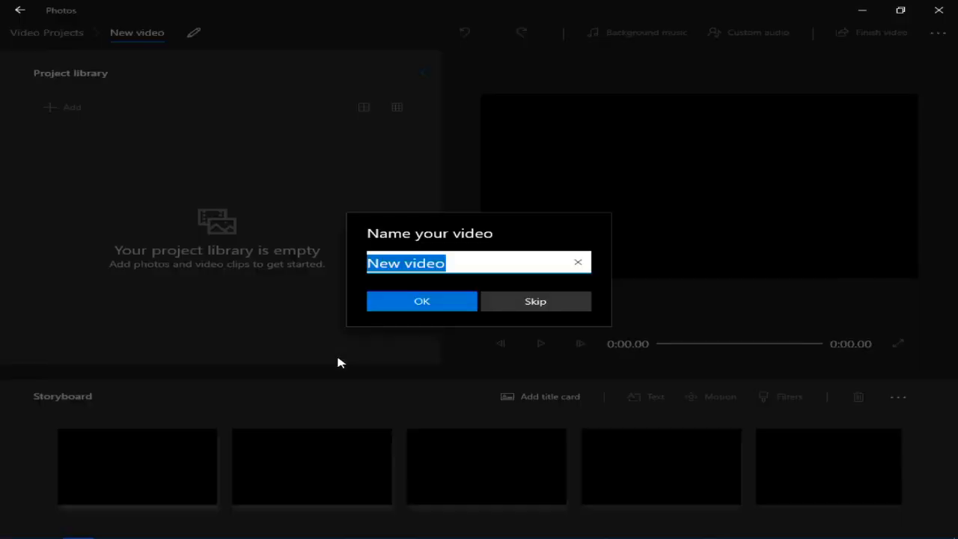
text(Photo )
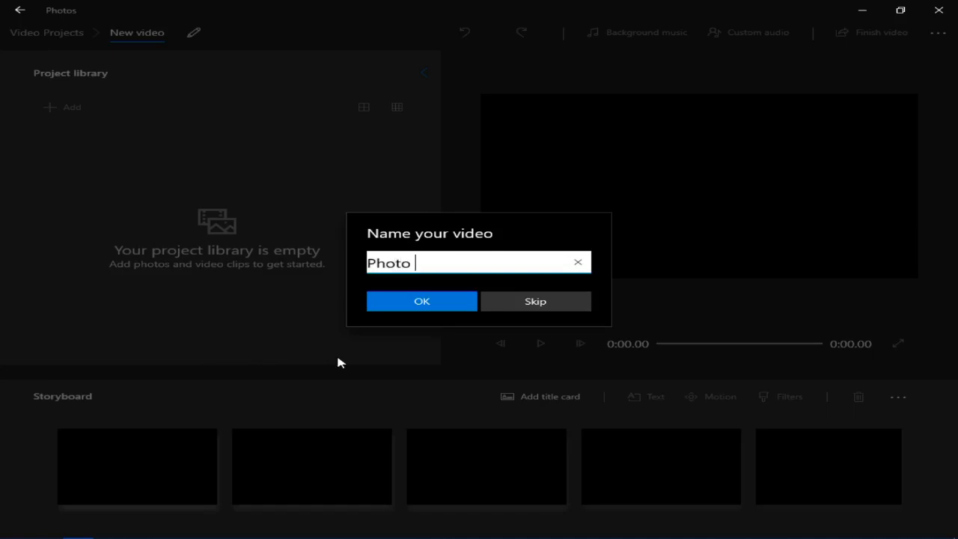
text(project)
key(Return)
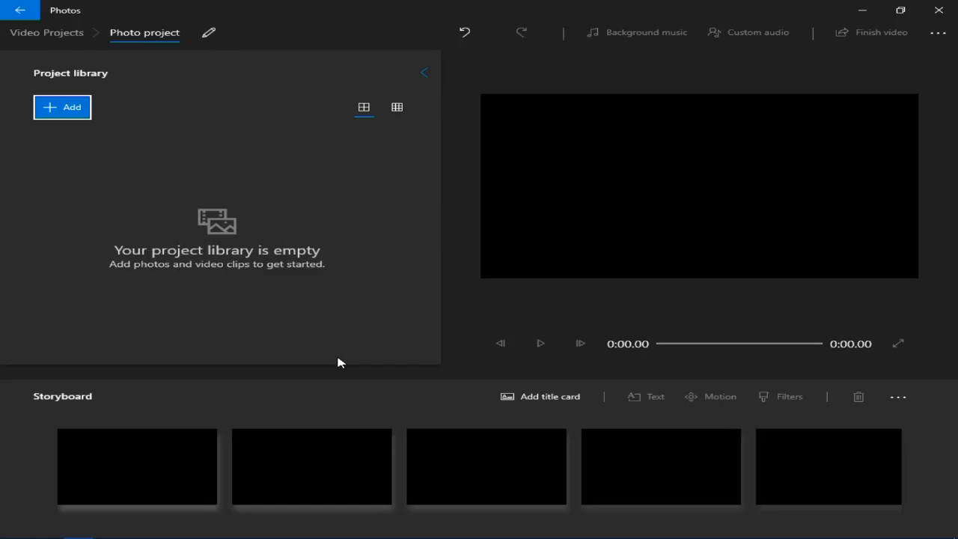
Examine the available controls of the empty Photo project, from the library view options to the project commands.
key(Tab)
key(Tab)
key(Tab)
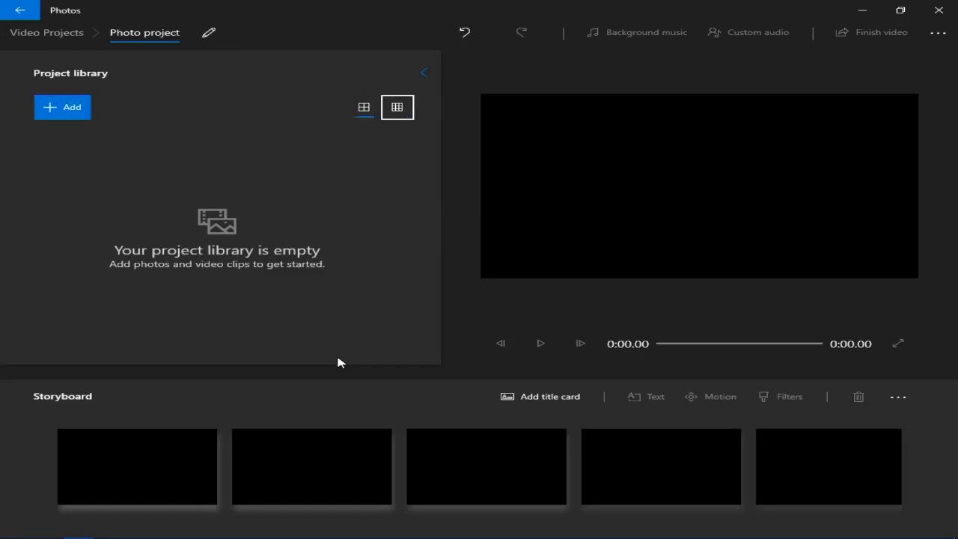
key(Tab)
key(Tab)
key(Tab)
key(Tab)
key(Tab)
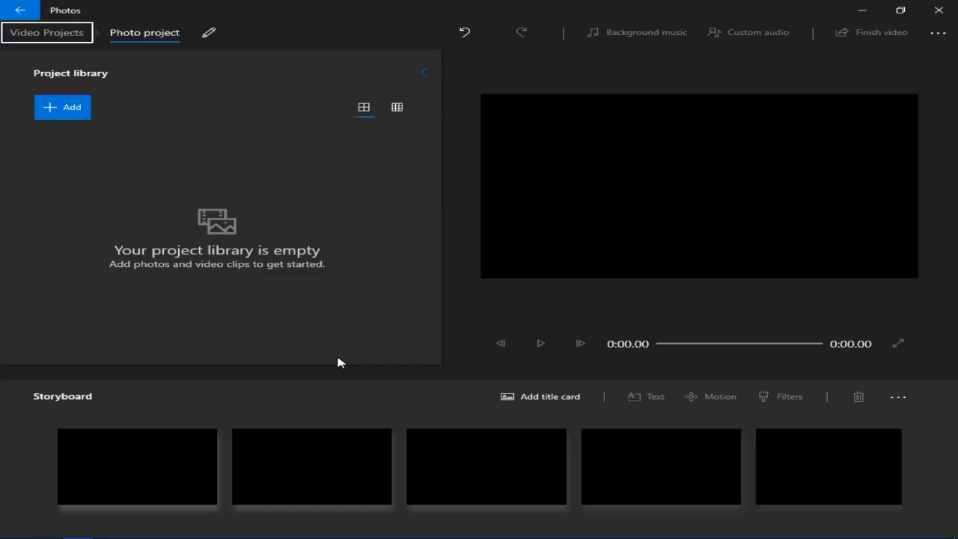
key(Tab)
key(Tab)
key(Tab)
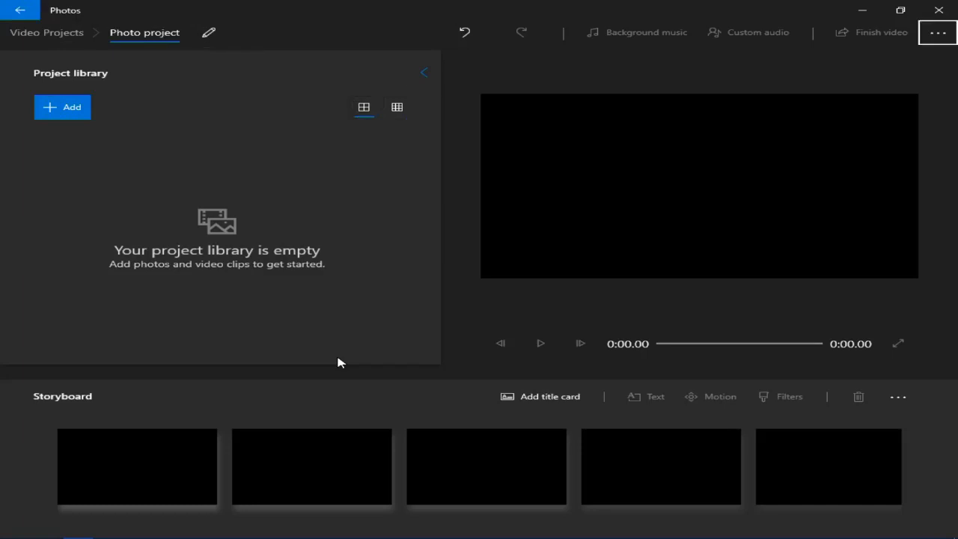
key(Tab)
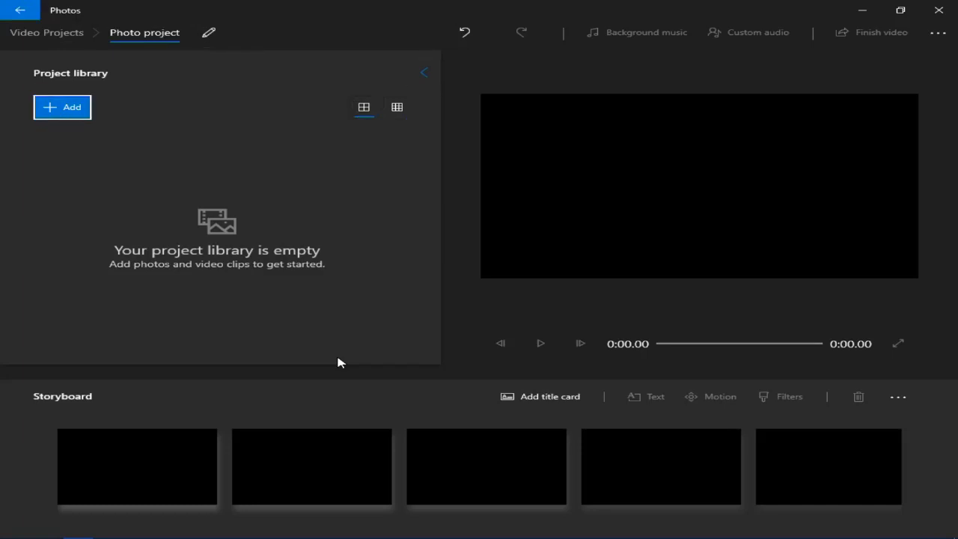
Start adding media from this PC to the project library and browse to the Pictures folder.
key(Return)
key(Return)
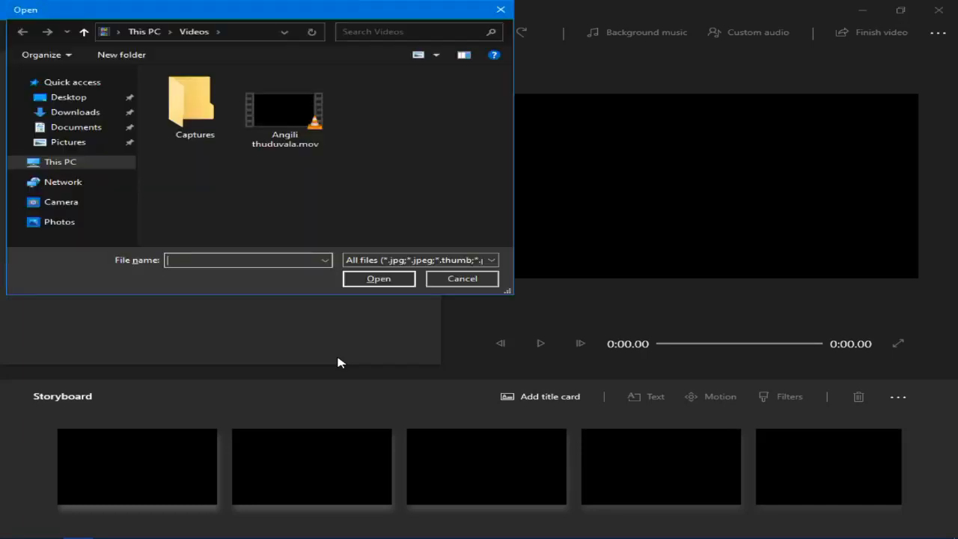
key(shift+Tab)
key(alt+Up)
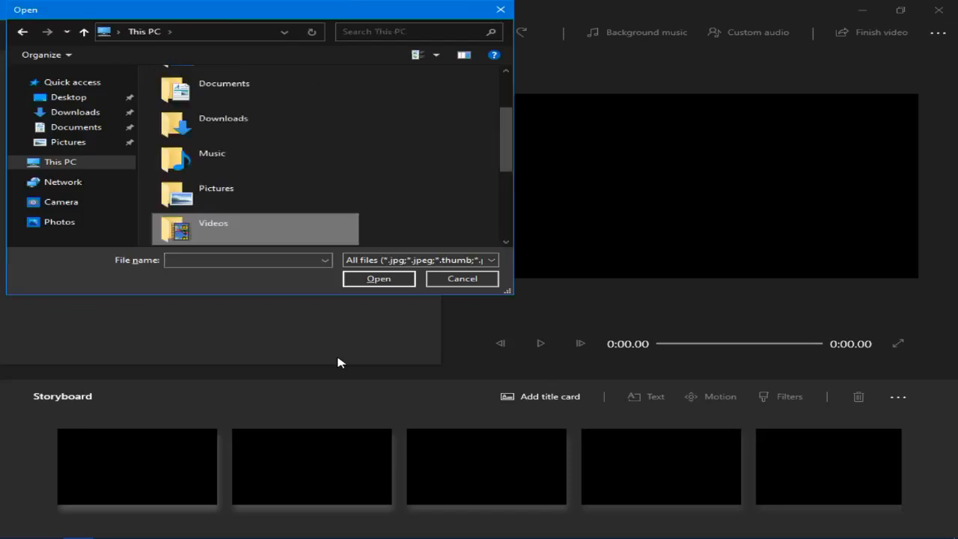
key(Home)
key(p)
key(Return)
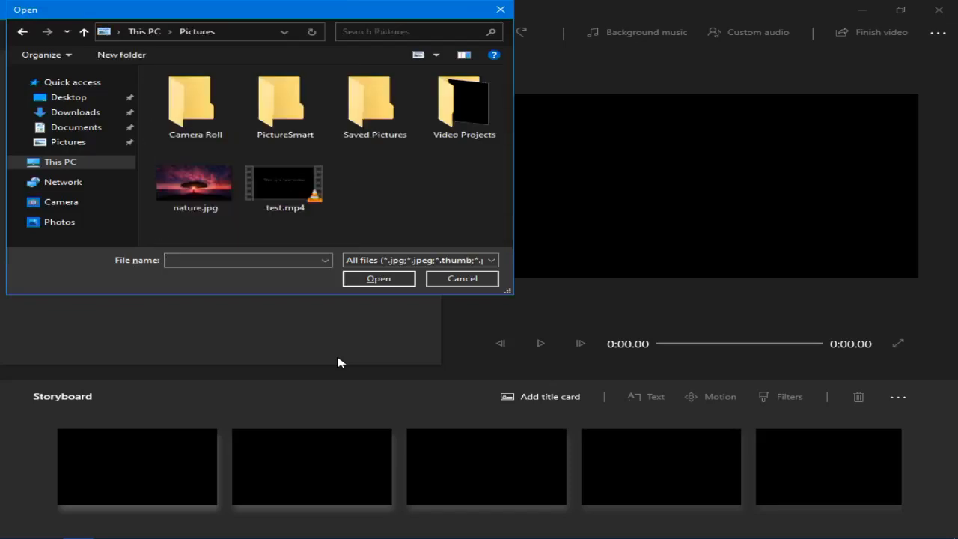
Delete the test.mp4 file from the Pictures folder.
key(t)
key(Left)
key(Right)
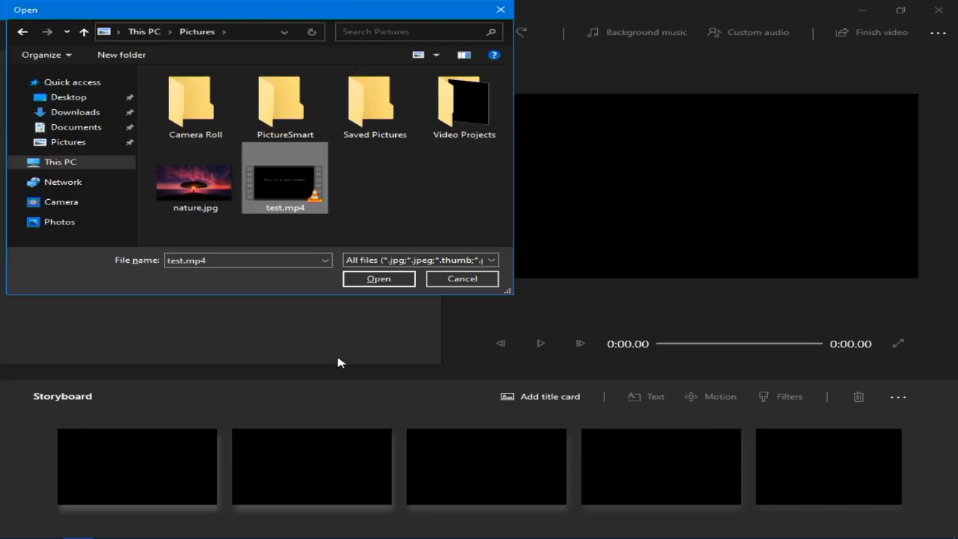
key(Delete)
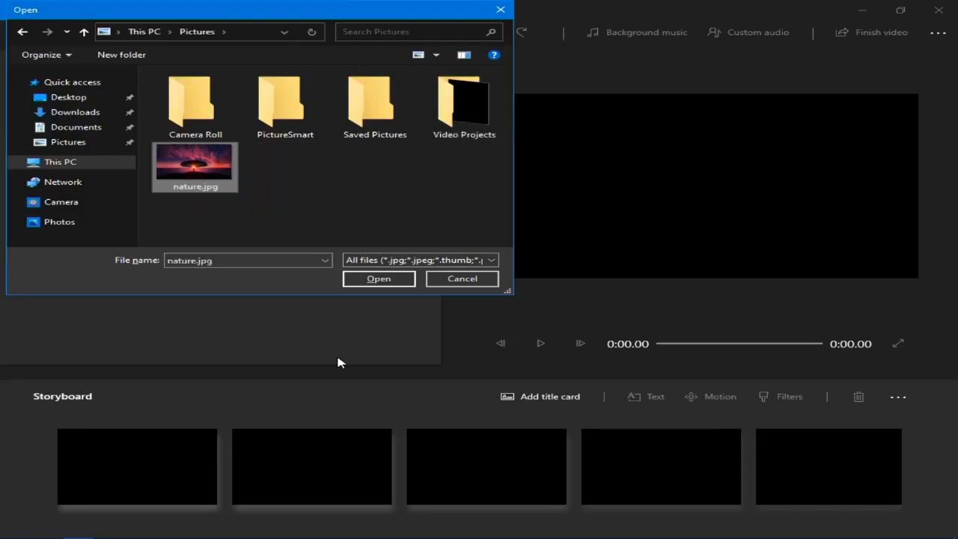
Add nature.jpg to the project library and place it in the storyboard.
key(Return)
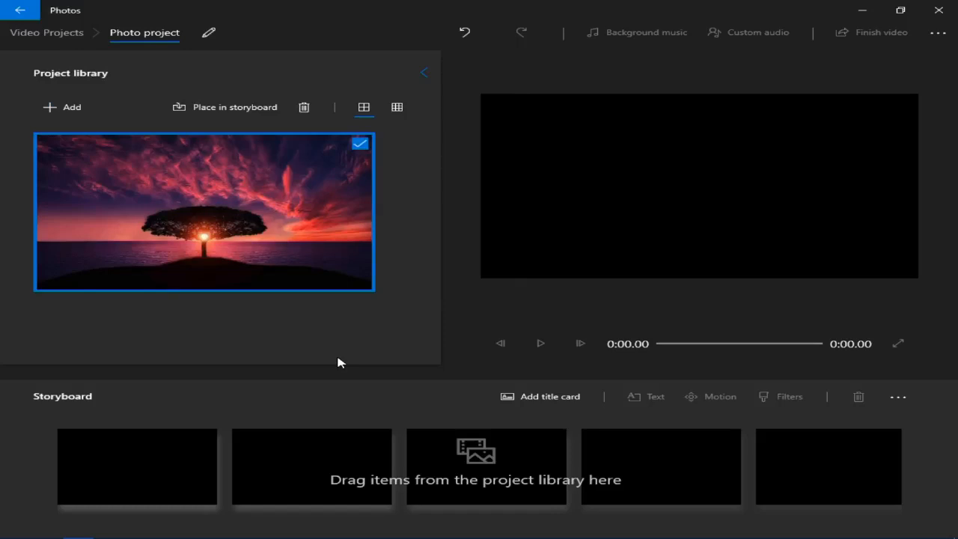
key(Tab)
key(Return)
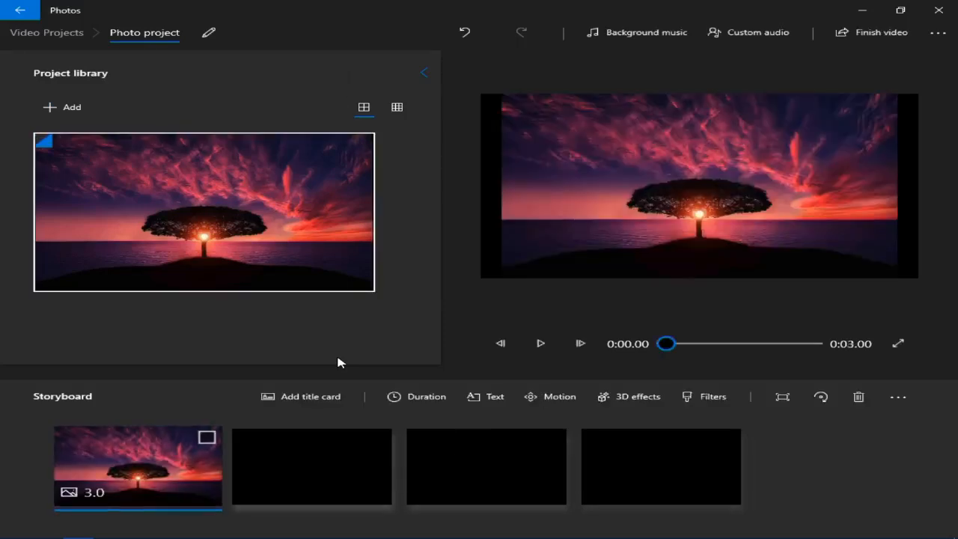
key(Tab)
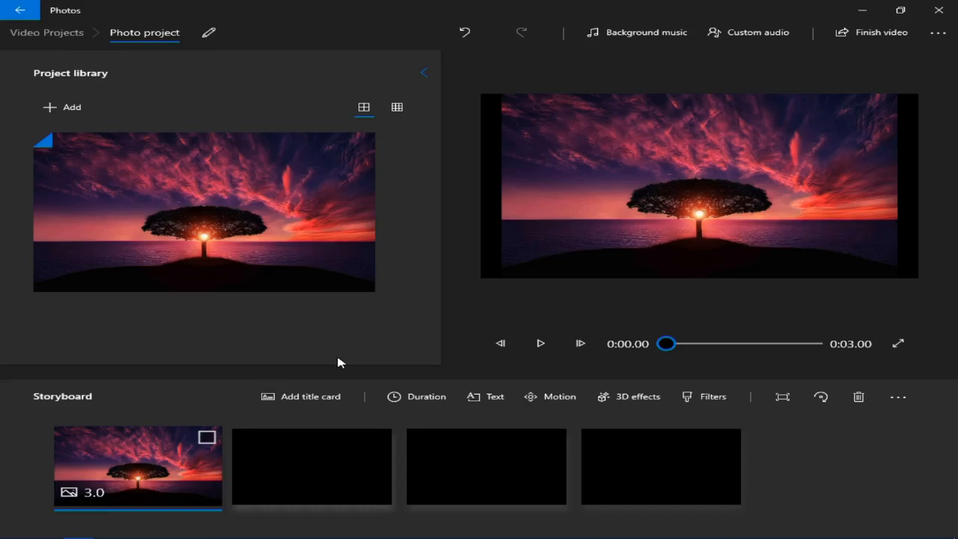
Set the duration of the nature.jpg clip in the storyboard to a custom 60 seconds.
key(Tab)
key(Tab)
key(Tab)
key(Tab)
key(Tab)
key(Tab)
key(Tab)
key(Tab)
key(Return)
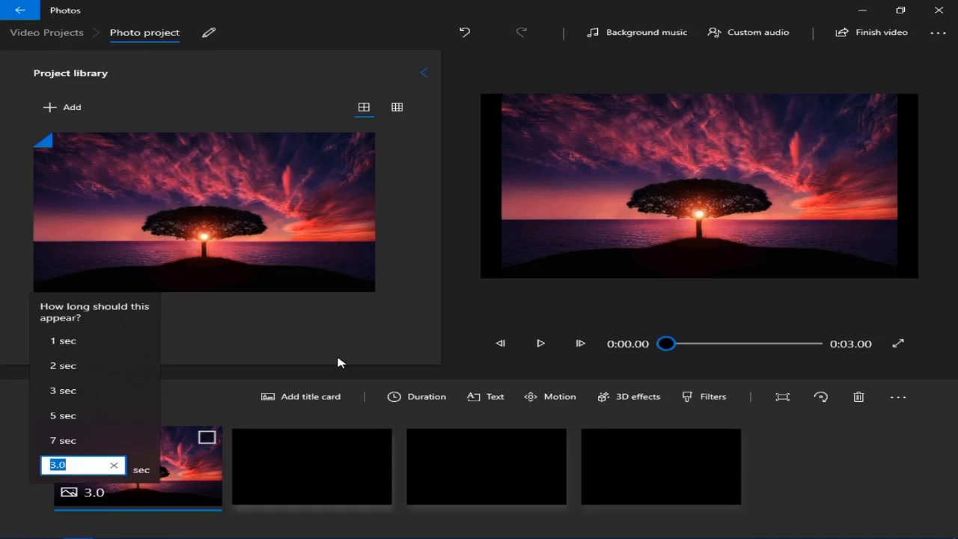
key(Tab)
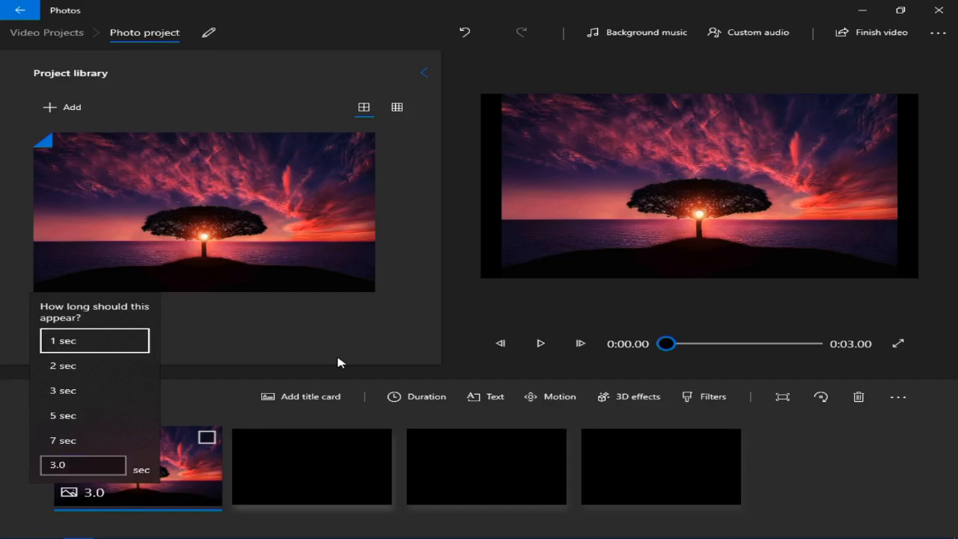
key(Down)
key(Down)
key(Down)
key(Down)
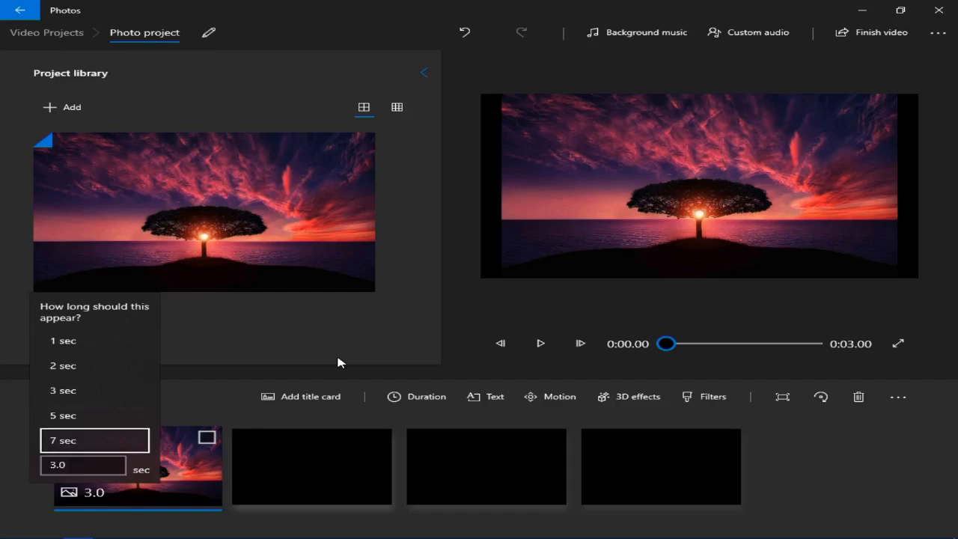
key(Down)
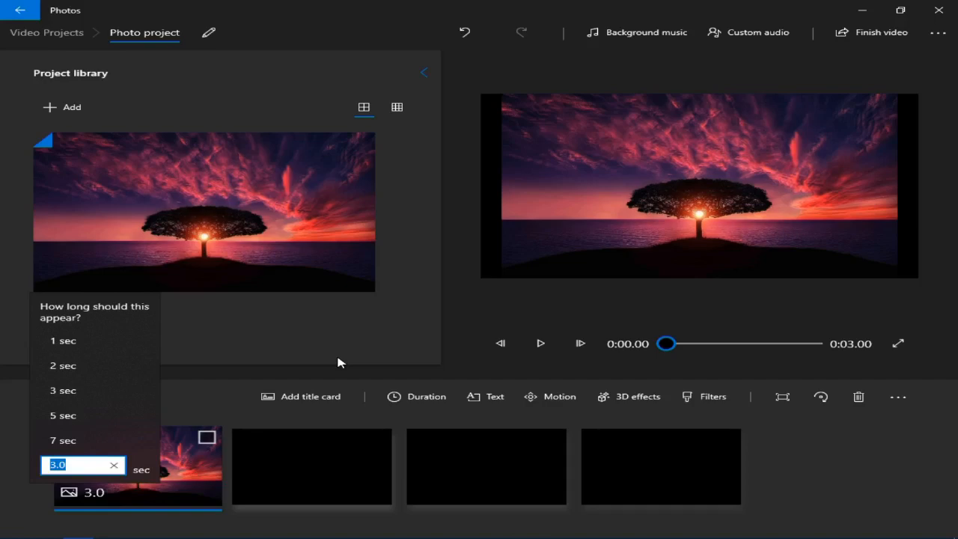
text(60)
key(Return)
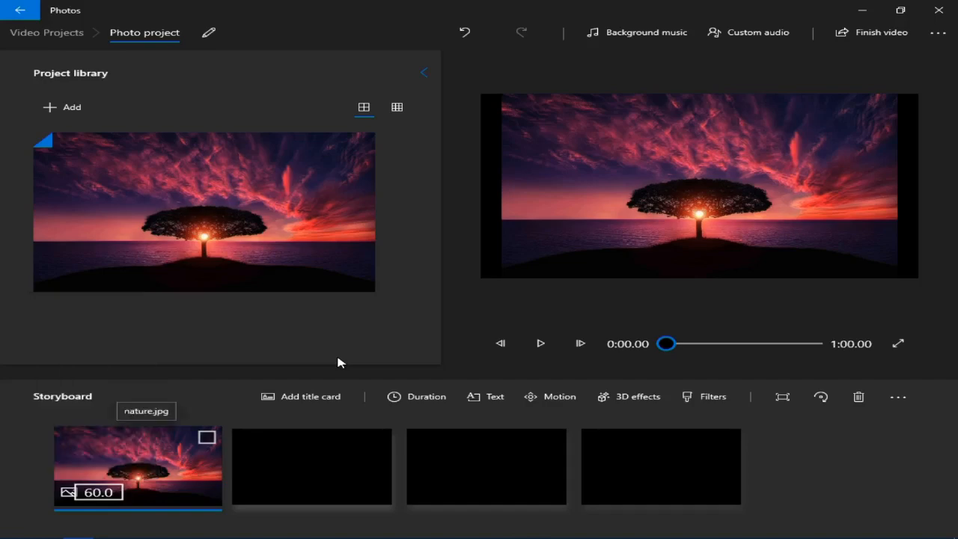
Add a title card in front of the nature.jpg clip and move the focus to the new card in the storyboard.
key(shift+Tab)
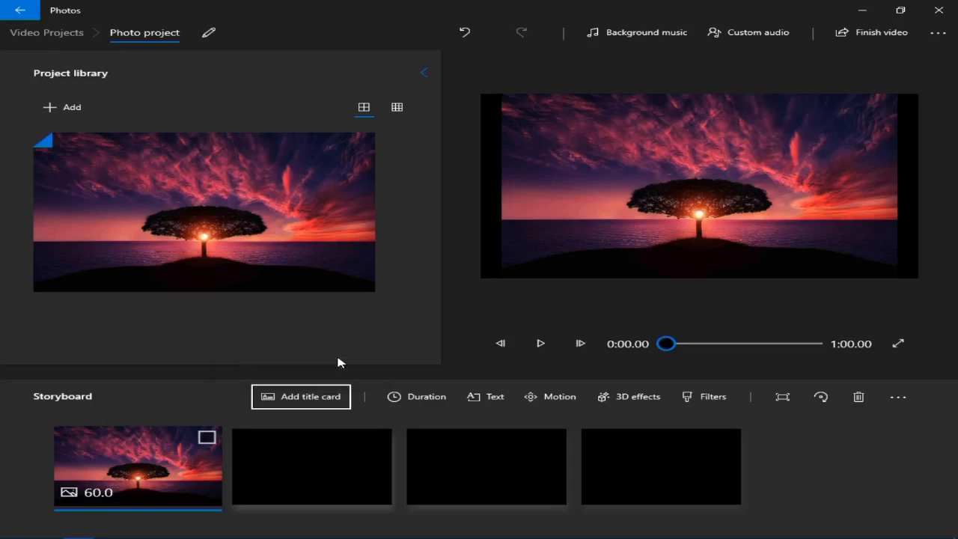
key(Return)
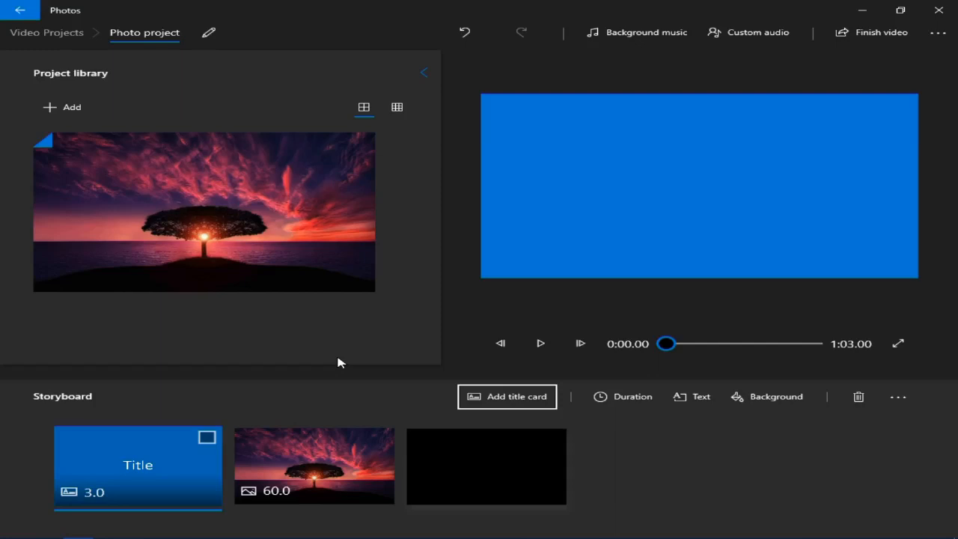
key(Tab)
key(Tab)
key(Tab)
key(Tab)
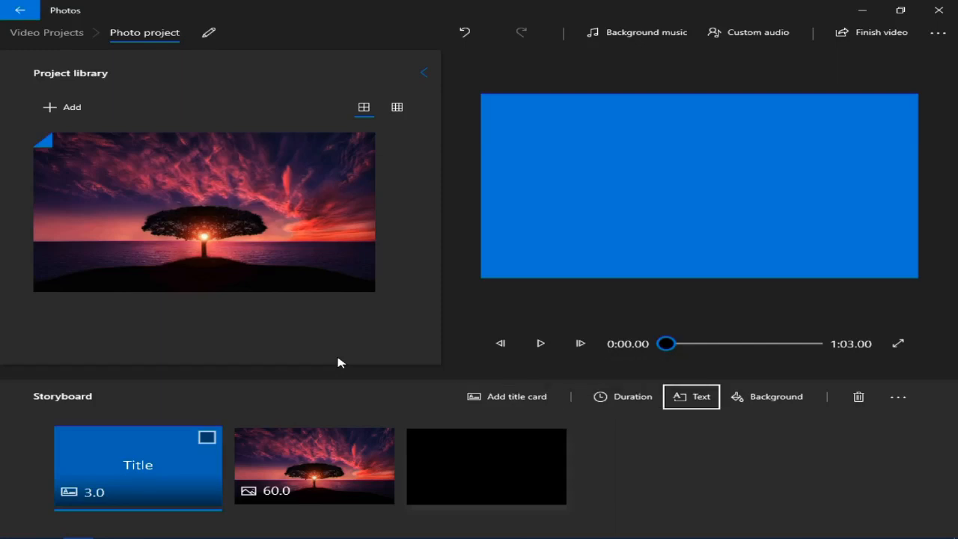
key(Tab)
key(Tab)
key(Tab)
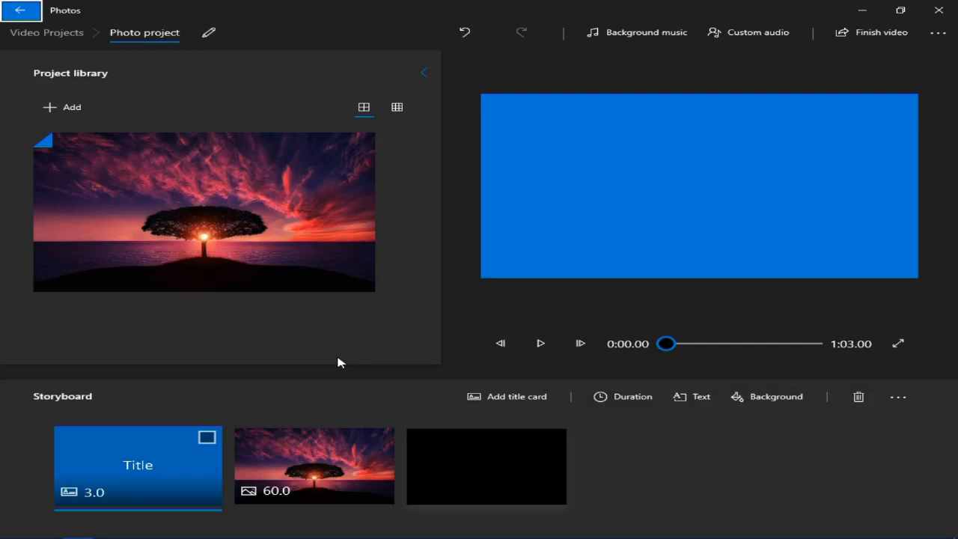
key(Tab)
key(Tab)
key(Tab)
key(Tab)
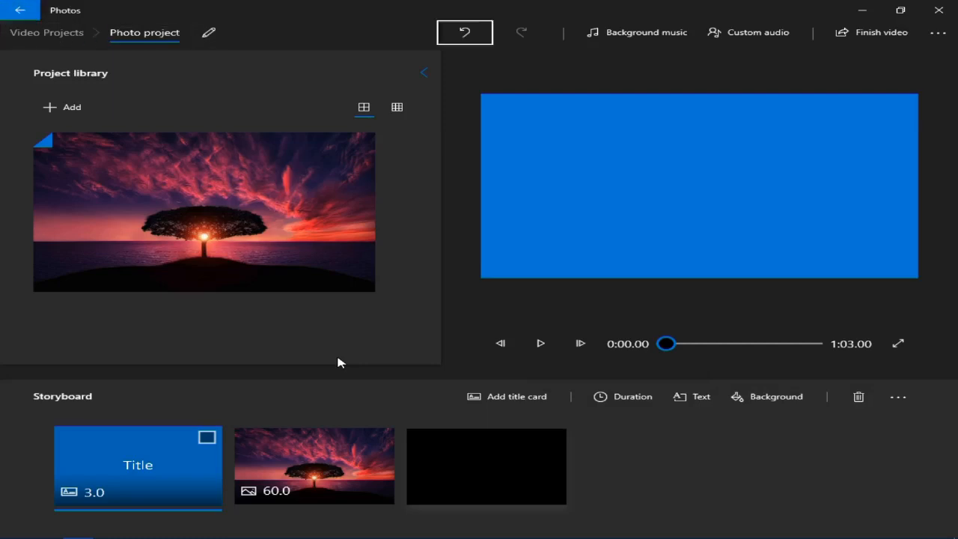
key(Tab)
key(Tab)
key(Tab)
key(Tab)
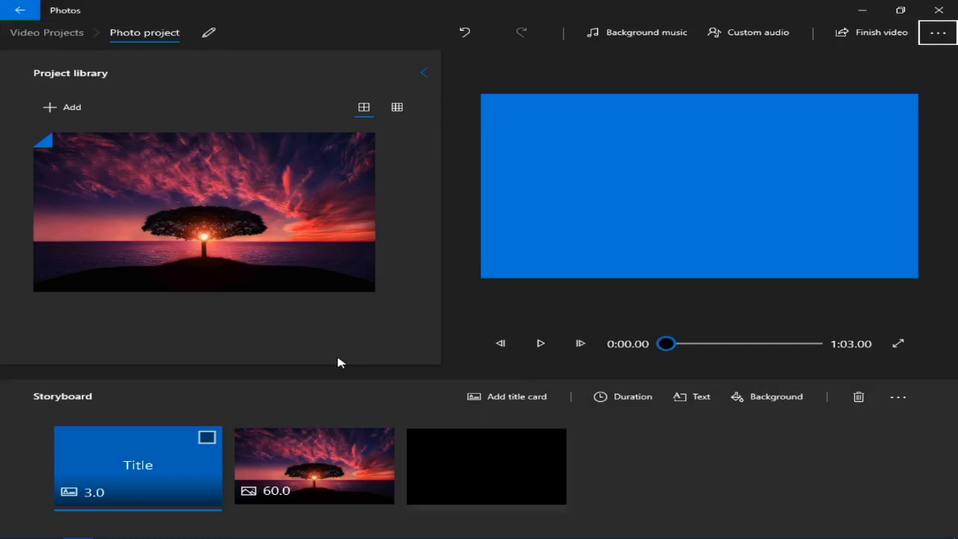
key(Tab)
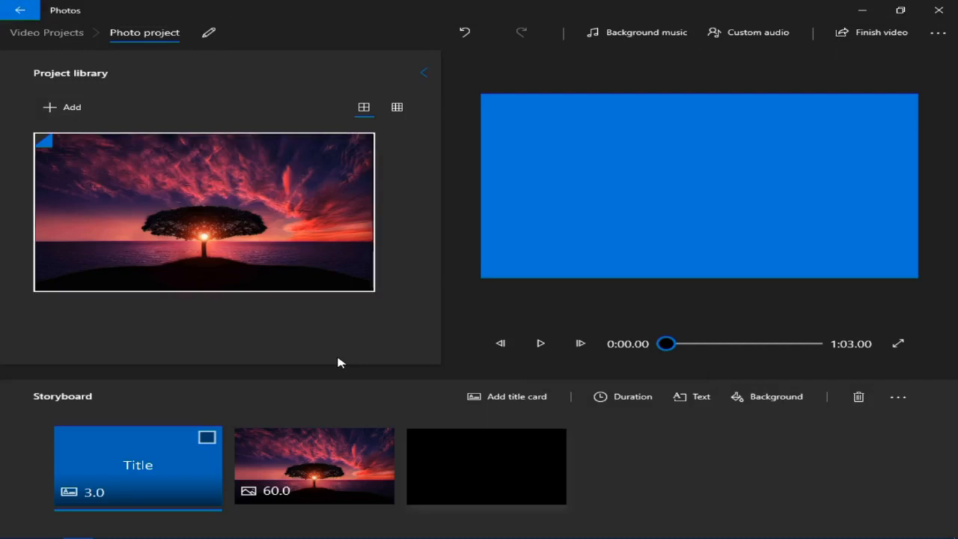
key(Tab)
key(Tab)
key(Tab)
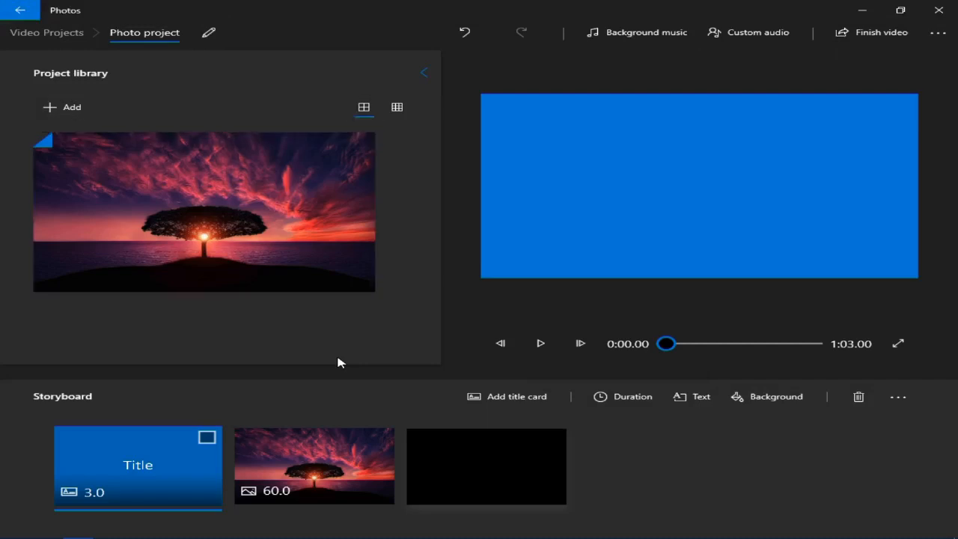
key(Tab)
key(Tab)
key(Tab)
key(Tab)
key(Tab)
key(Tab)
key(Tab)
key(Tab)
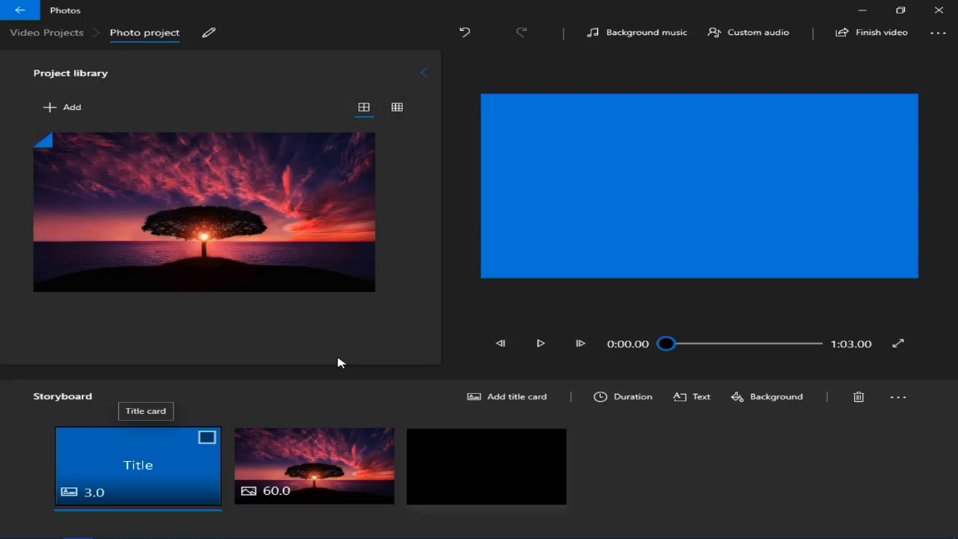
Check the commands offered for the title card and look at the neighbouring picture clip in the storyboard.
key(shift+F10)
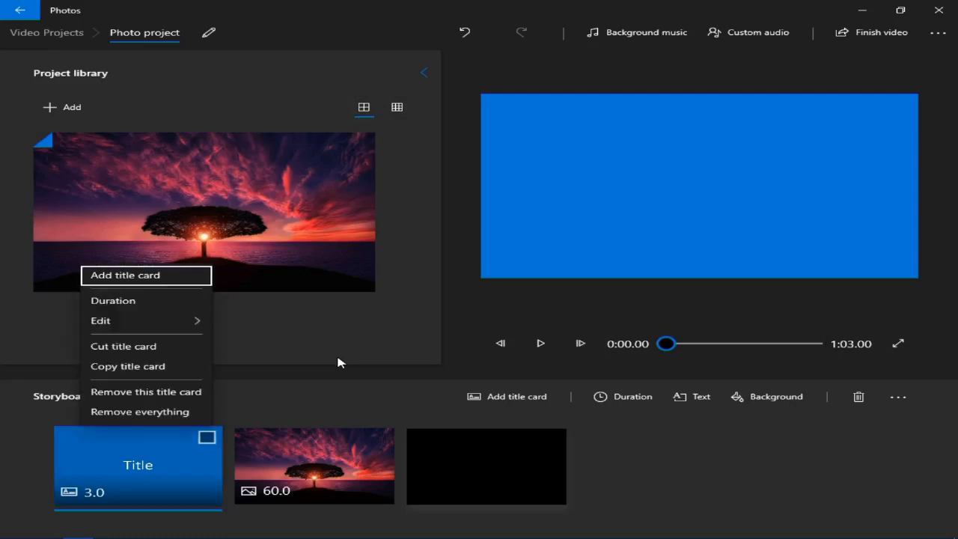
key(Down)
key(Escape)
key(Right)
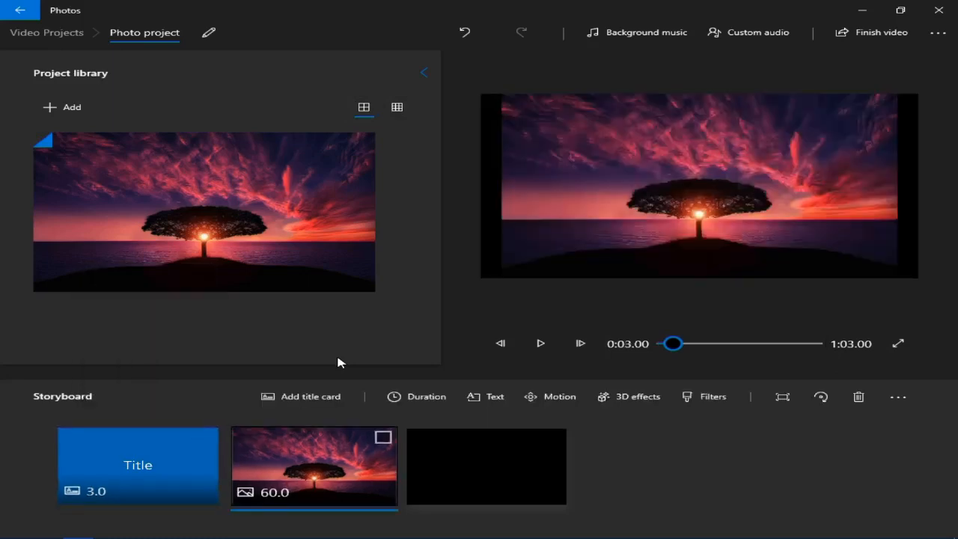
key(Left)
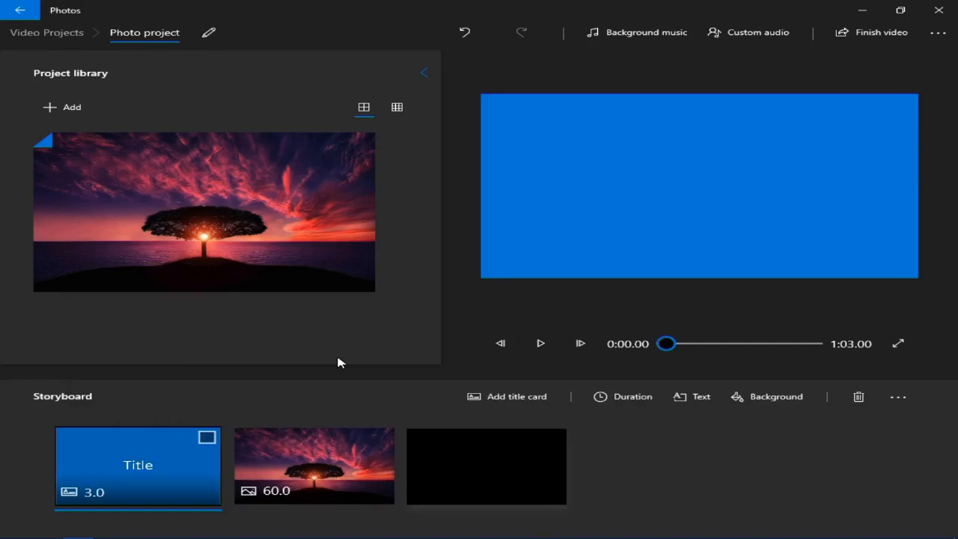
Select the title card and replace its text with "Welcome to this videeo", then apply the change.
key(space)
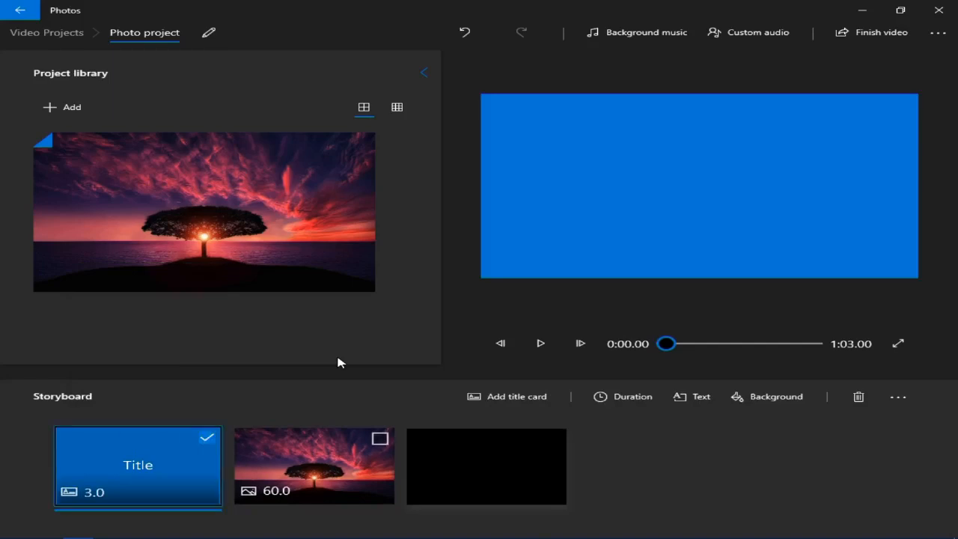
key(Tab)
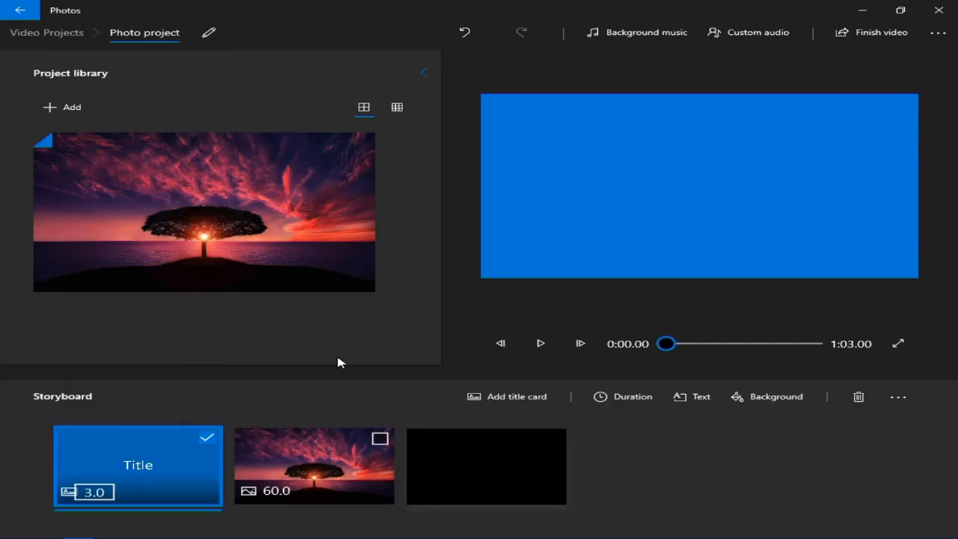
key(Tab)
key(Tab)
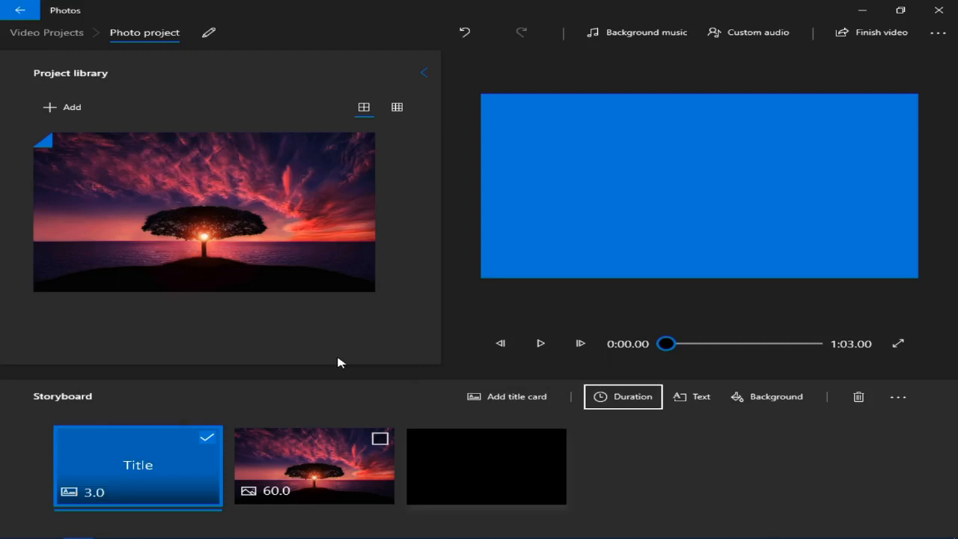
key(Tab)
key(Return)
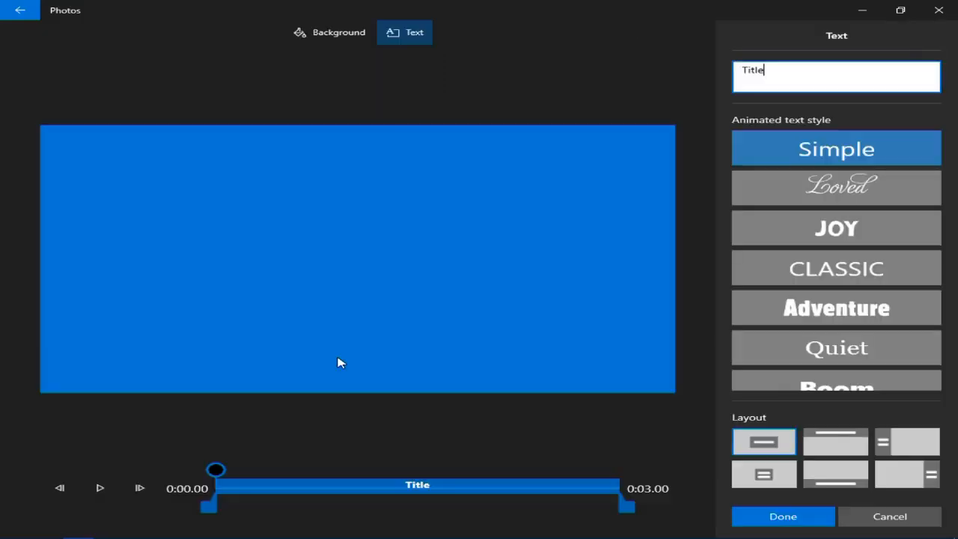
key(ctrl+a)
text(Wecome)
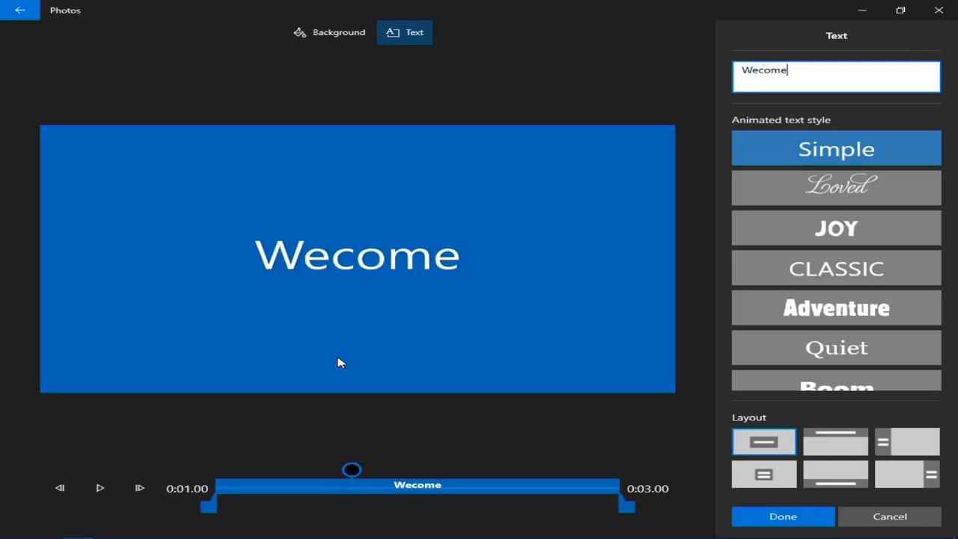
key(ctrl+a)
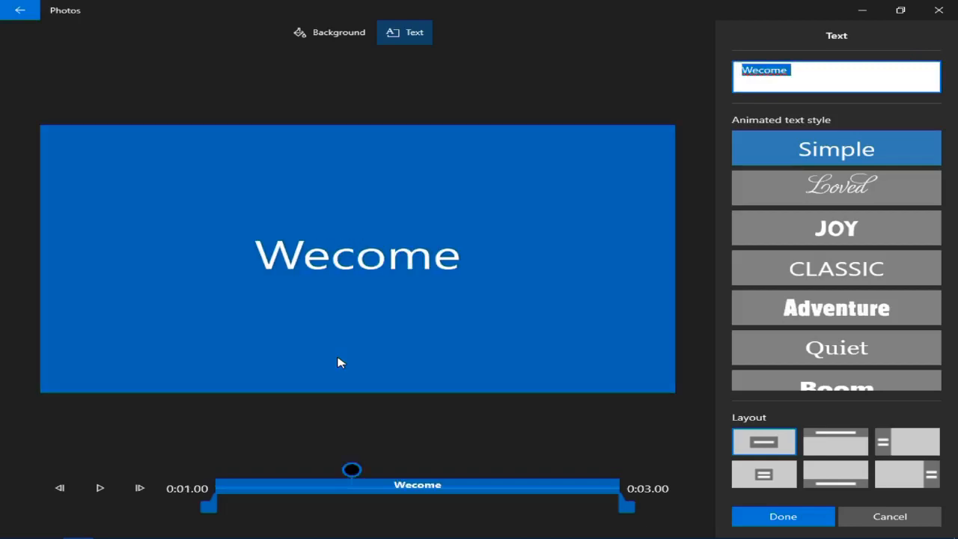
text(Welcome to this videeo)
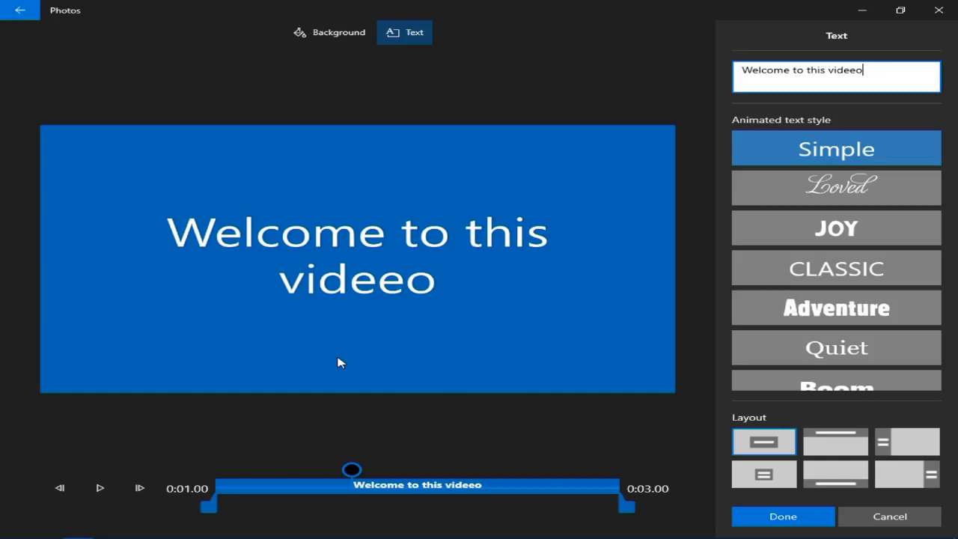
key(Return)
key(Tab)
key(Tab)
key(Tab)
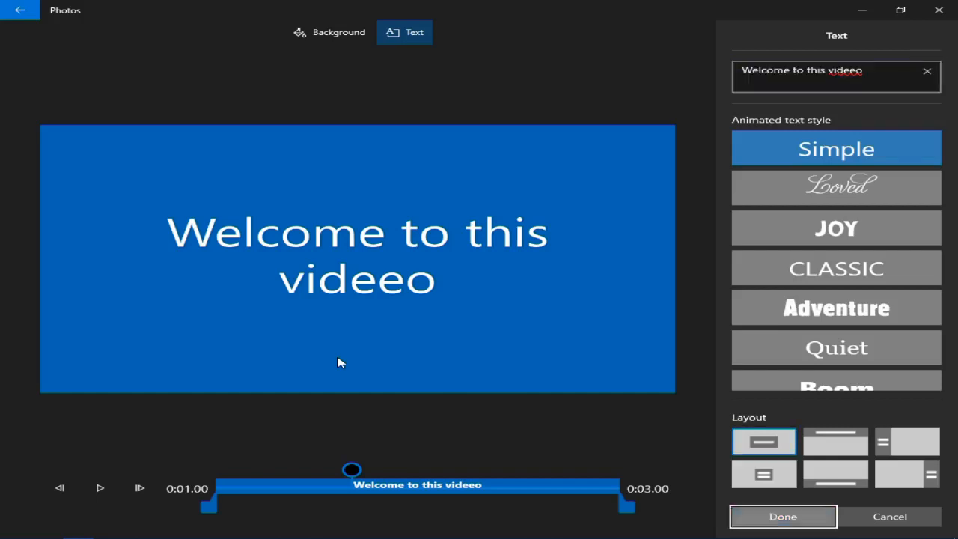
key(Return)
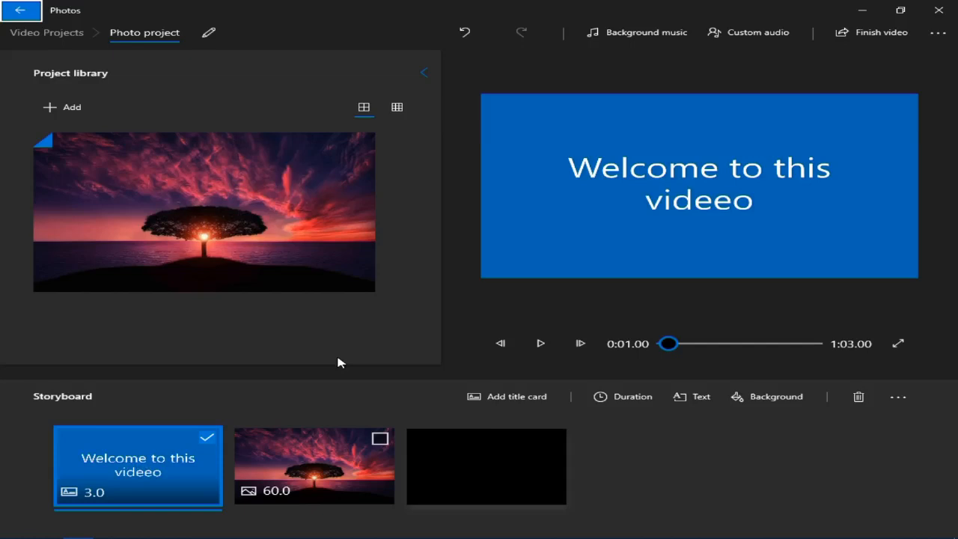
Open the project's custom audio settings and start adding an audio file.
key(Tab)
key(Tab)
key(Tab)
key(Tab)
key(Tab)
key(Tab)
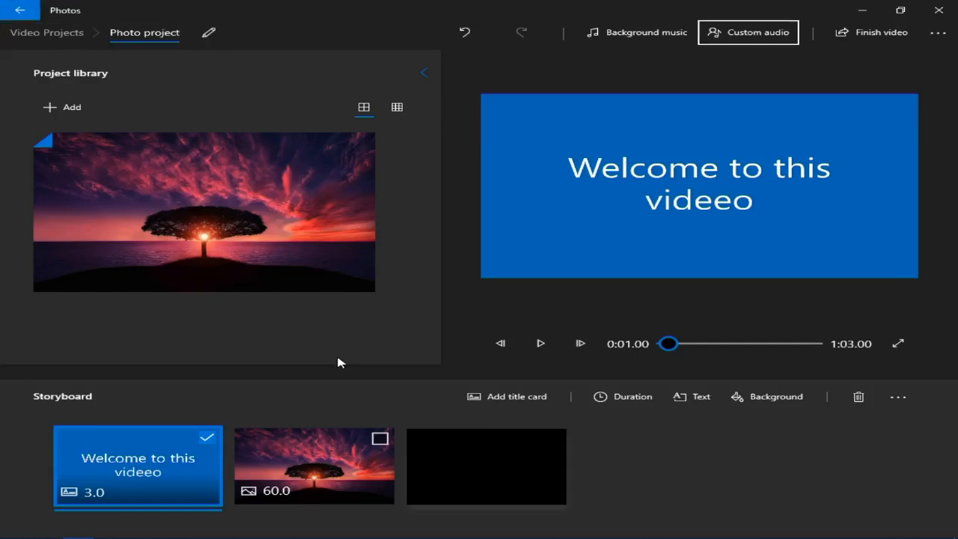
key(Return)
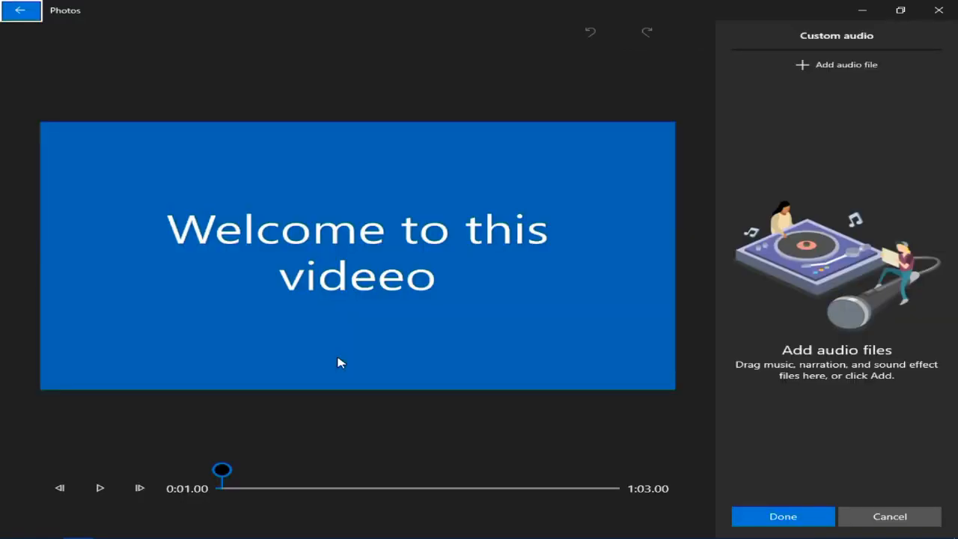
key(Tab)
key(Tab)
key(Tab)
key(Tab)
key(Tab)
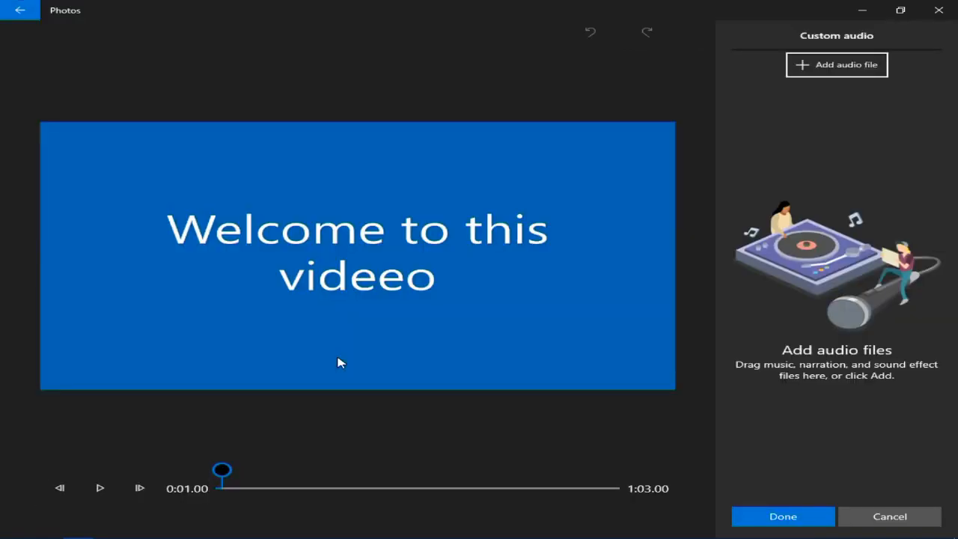
key(Return)
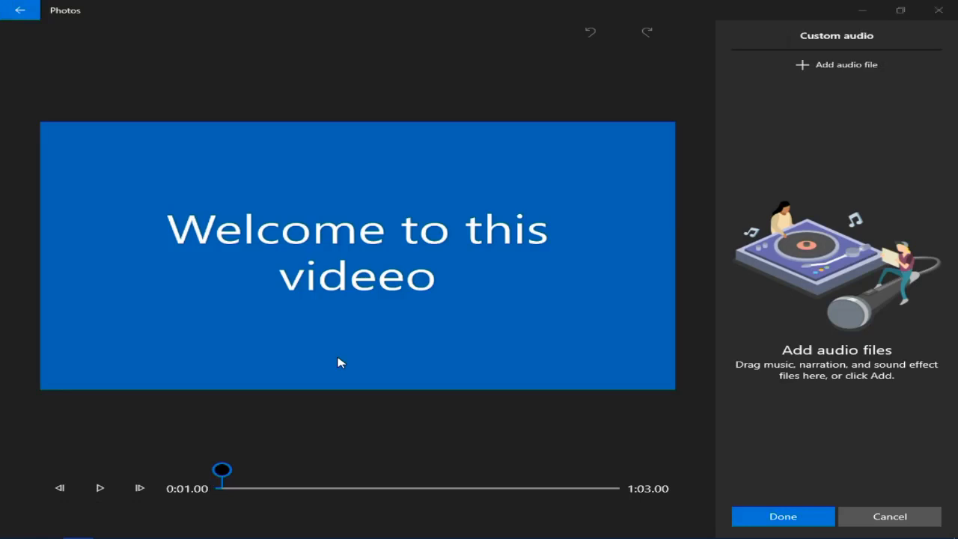
Browse from This PC to New Volume (D:) and open the My musics folder inside the musics folder.
key(alt+Up)
key(alt+Up)
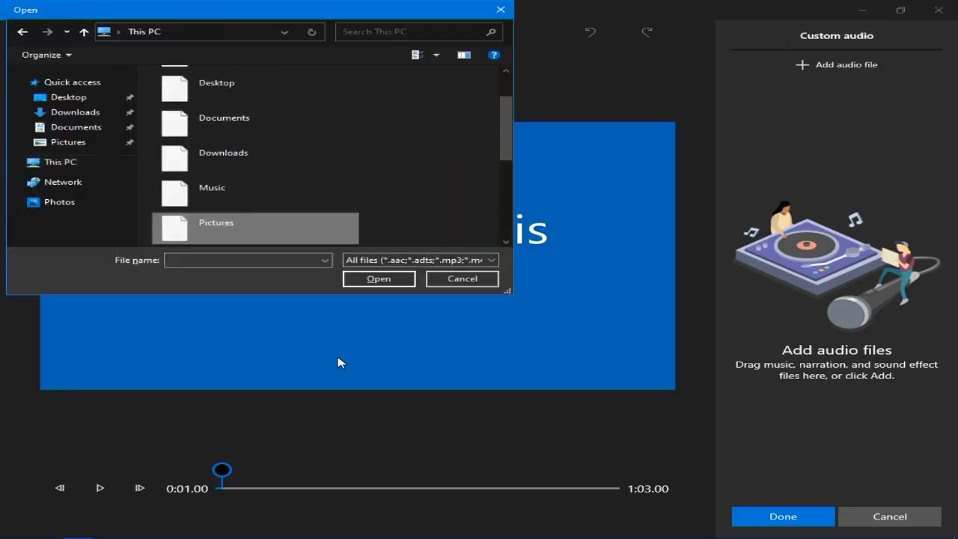
key(Return)
key(n)
key(Return)
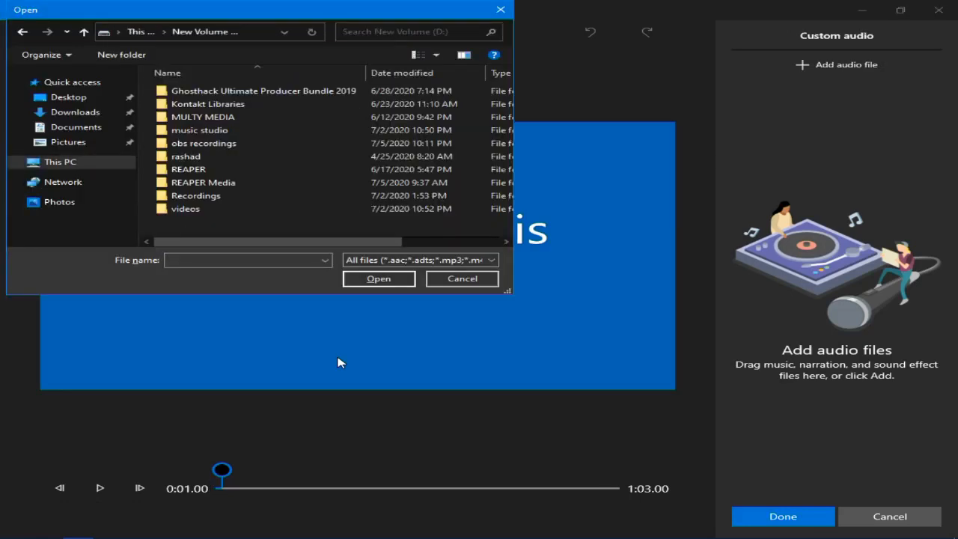
key(m)
key(Return)
key(r)
key(Return)
key(m)
key(Return)
key(m)
key(m)
key(m)
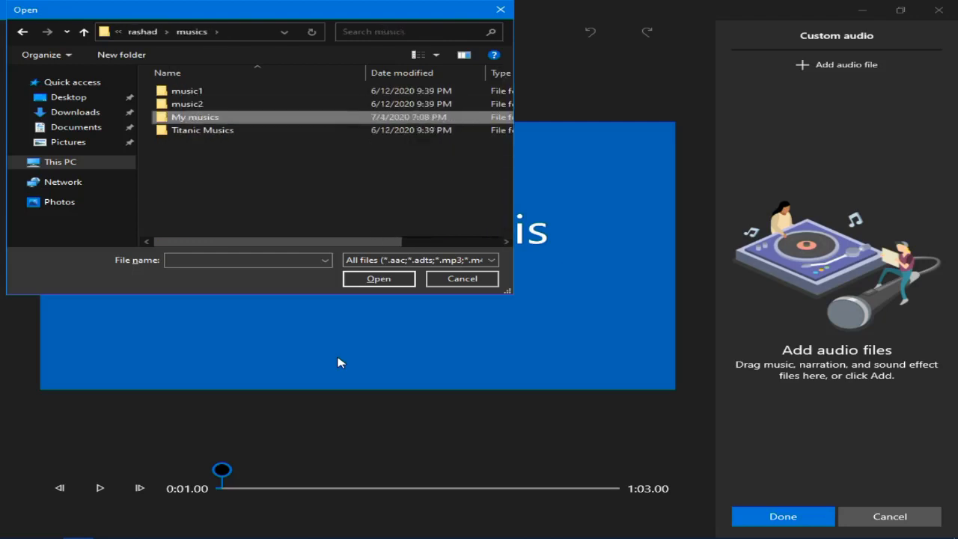
key(Return)
Add new music - Copy.mp3 as custom audio and move the focus to its entry in the audio list.
key(n)
key(n)
key(Return)
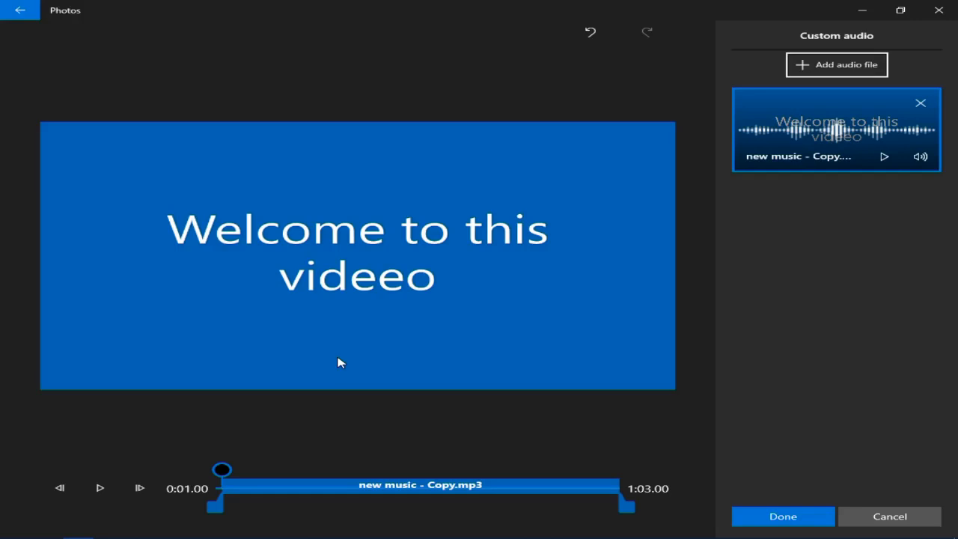
key(Tab)
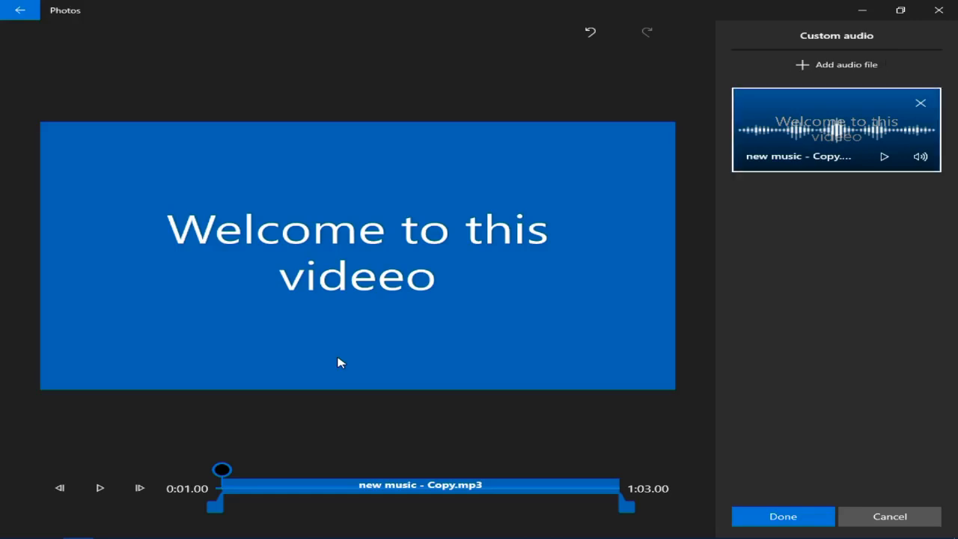
Keep the added music at its current settings and apply the custom audio to the project.
key(Tab)
key(Tab)
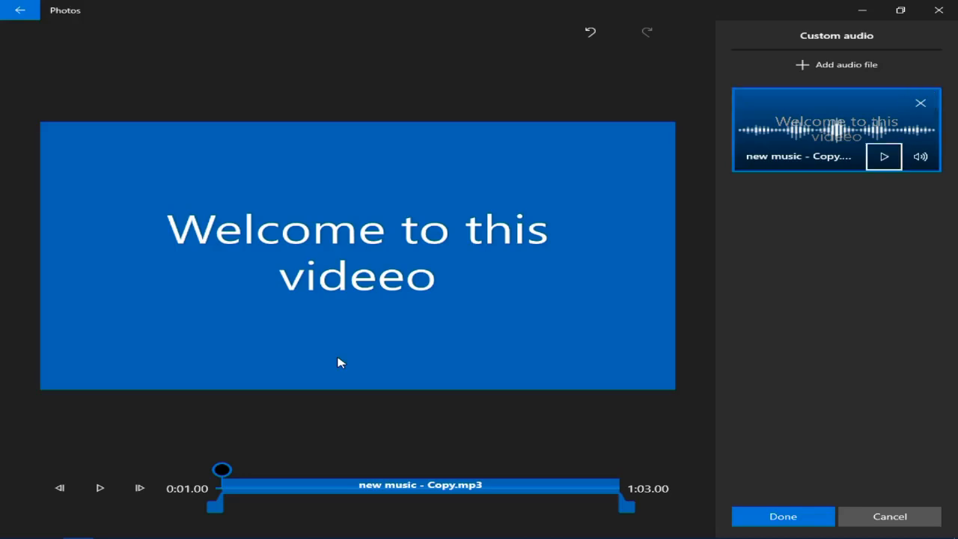
key(Tab)
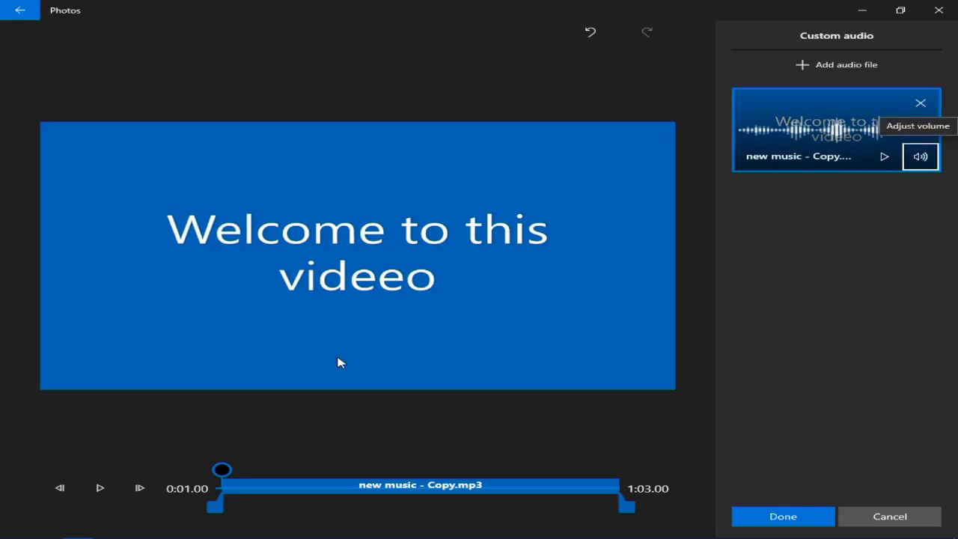
key(Tab)
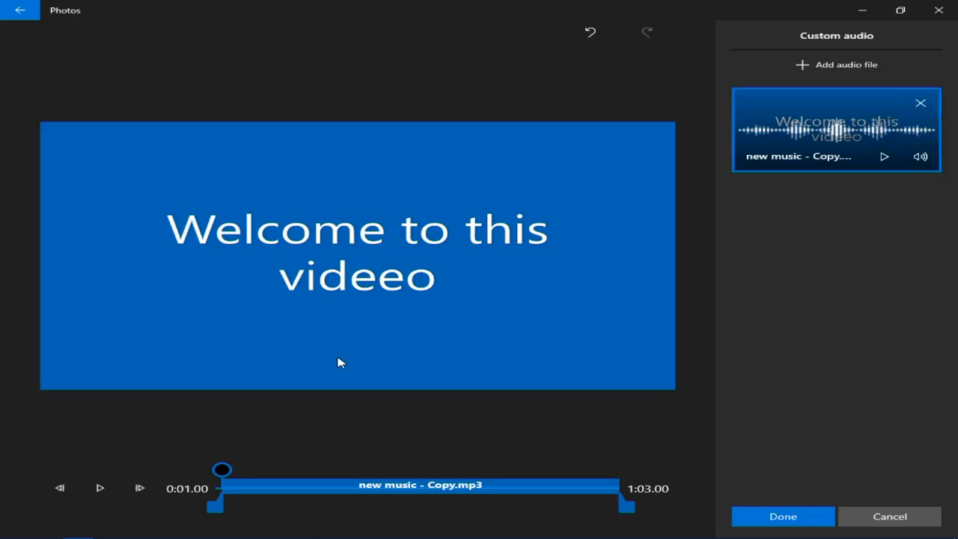
key(Tab)
key(Return)
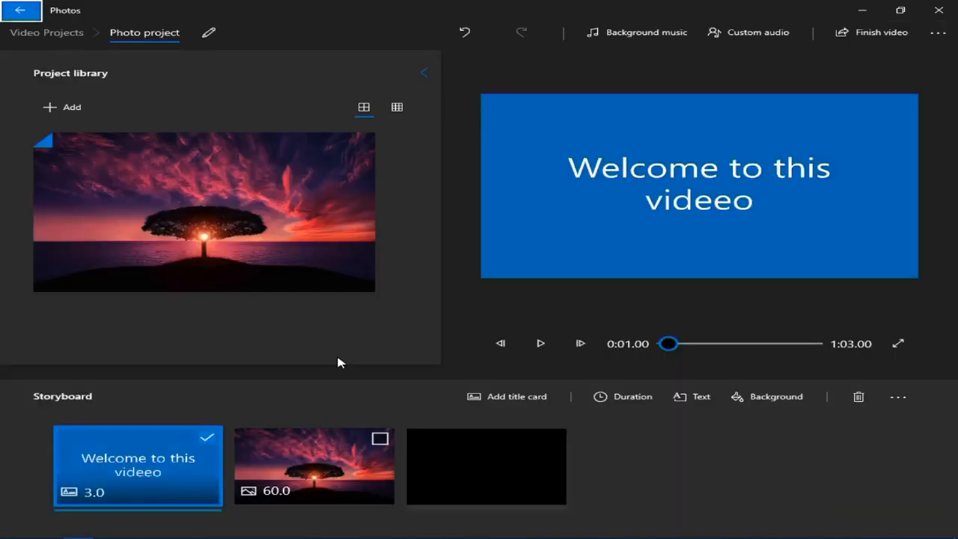
Open the Finish your video export settings for the Photo project.
key(Tab)
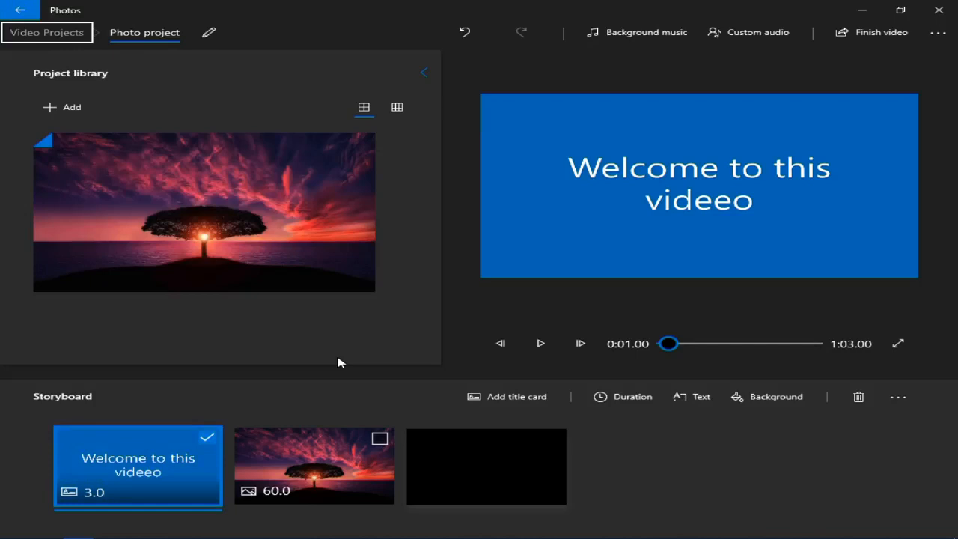
key(Tab)
key(Tab)
key(Tab)
key(Tab)
key(Tab)
key(Tab)
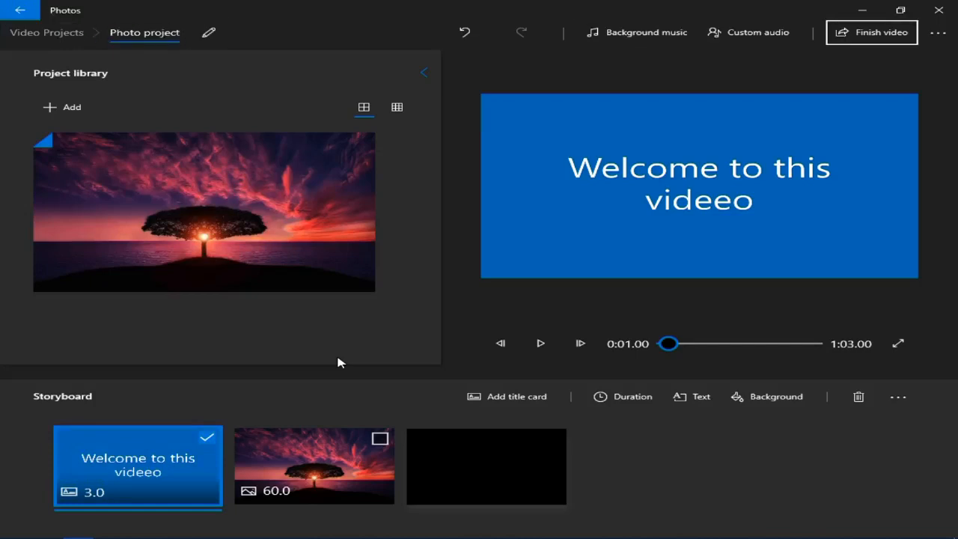
key(Return)
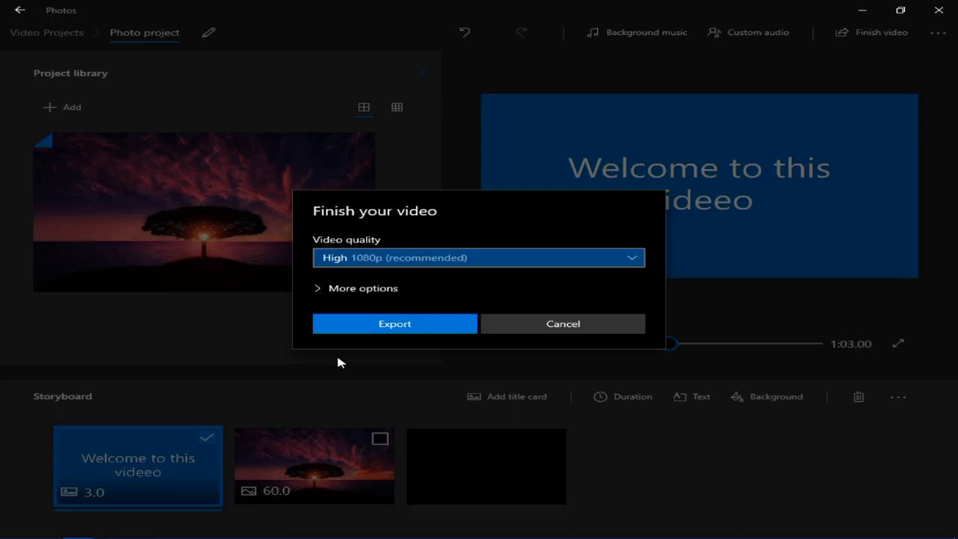
Export the project at High 1080p quality to the Pictures folder under the file name "video".
key(Tab)
key(Tab)
key(Return)
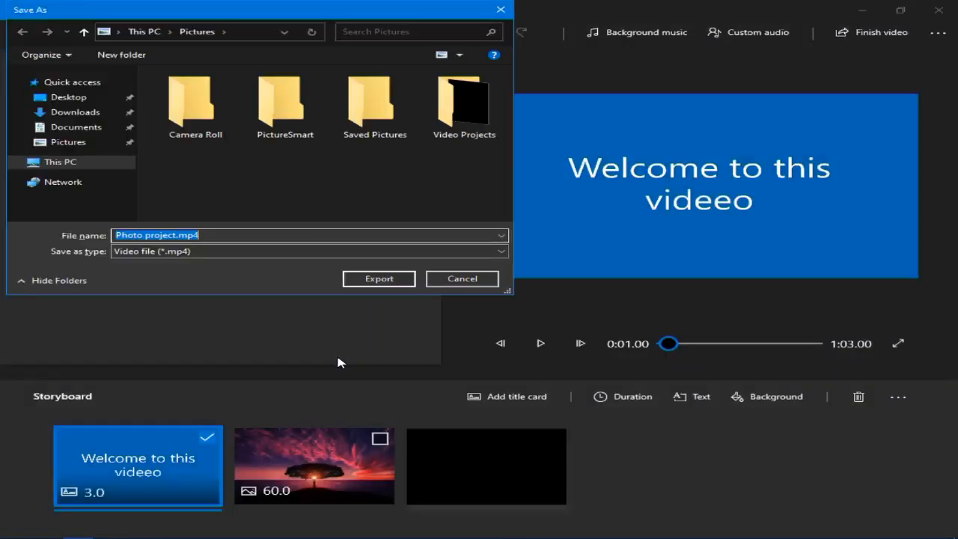
text(video)
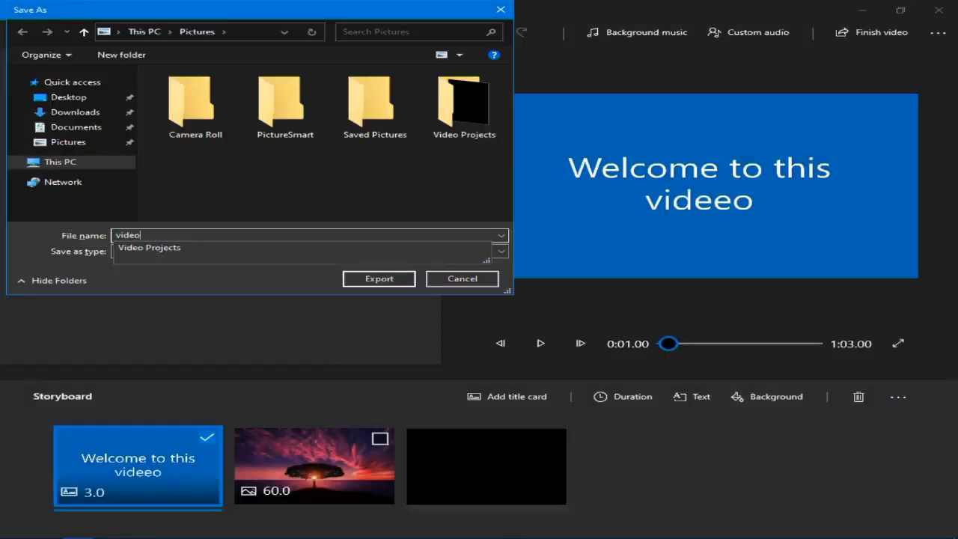
key(Return)
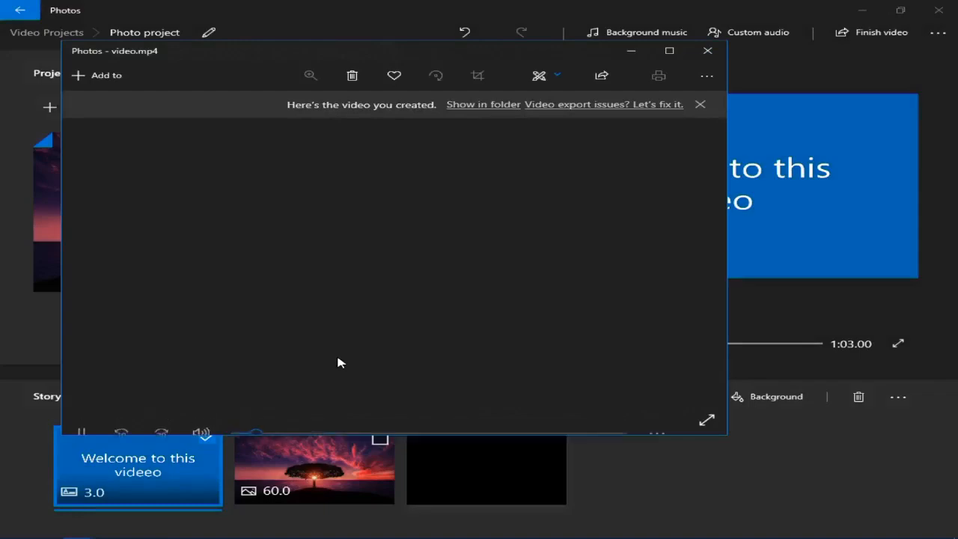
Close the preview window of the exported video and return to the Photo project.
key(alt+F4)
key(alt+Tab)
key(Escape)
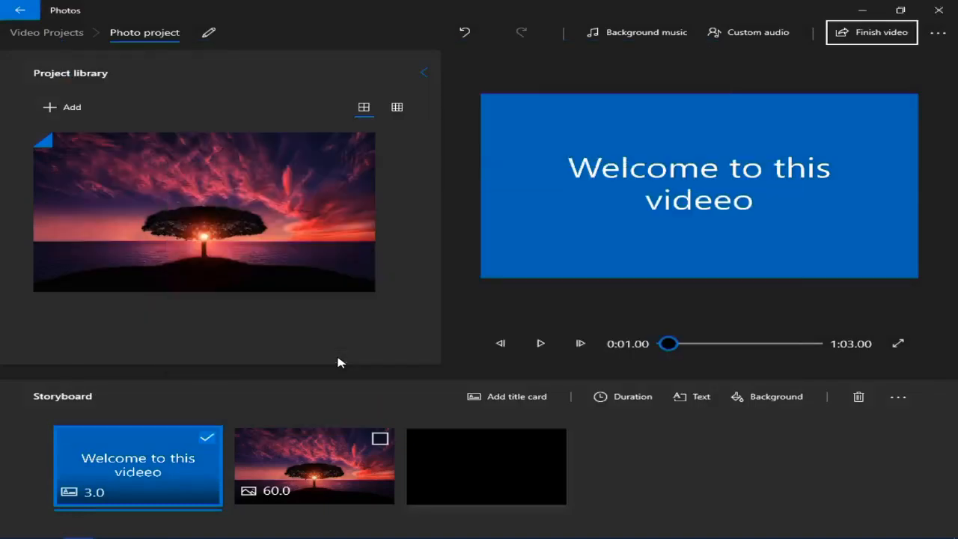
Switch to the desktop, open This PC in File Explorer and go to the Pictures folder.
key(super+d)
key(Return)
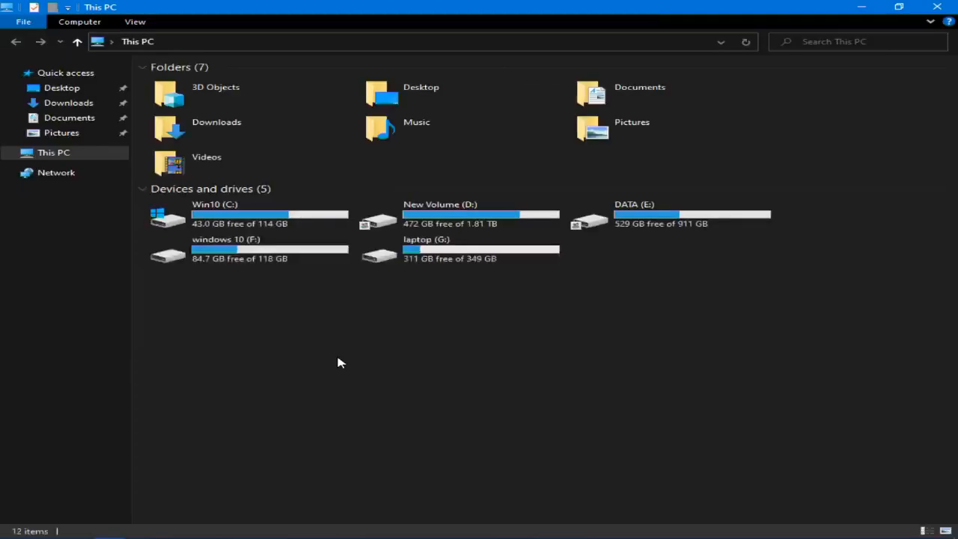
key(p)
key(Return)
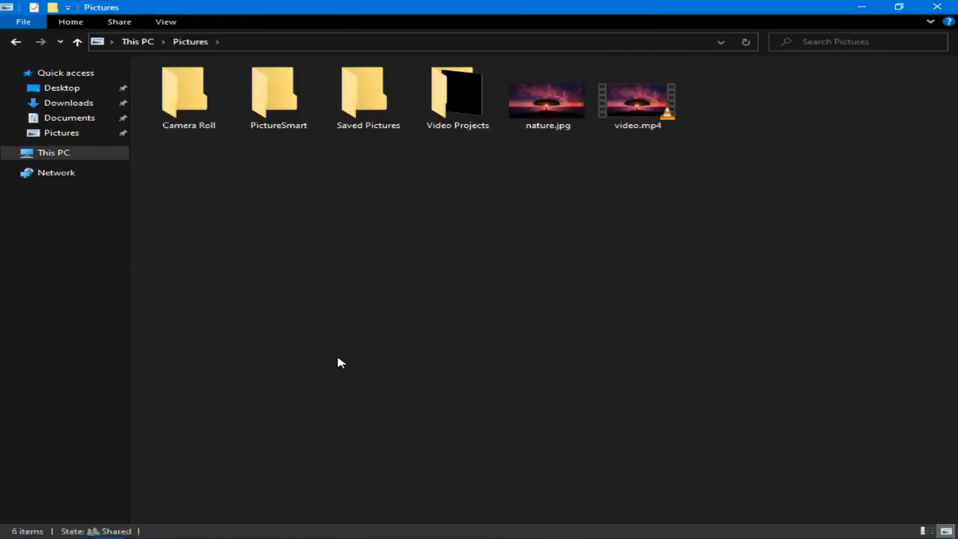
Play the exported video.mp4 full screen in VLC media player, then close the player.
key(End)
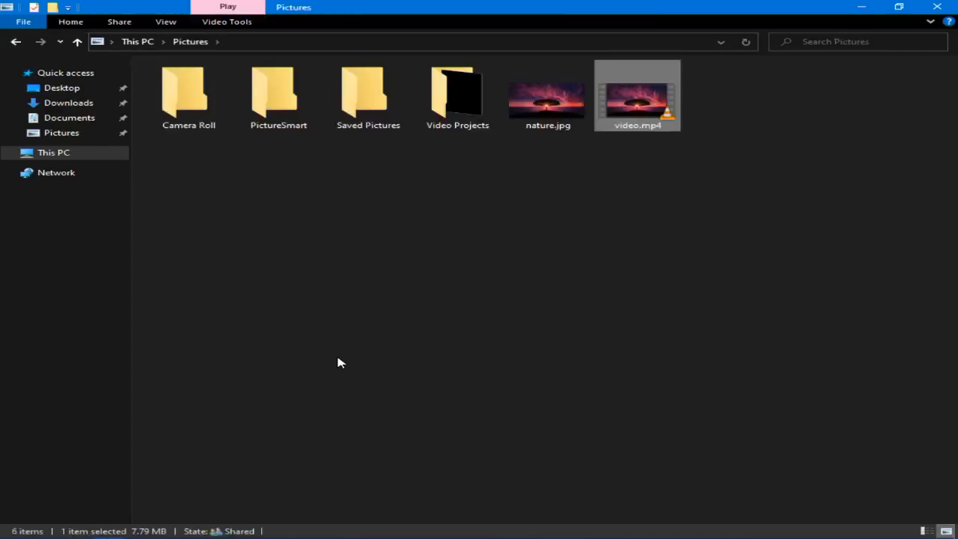
key(Return)
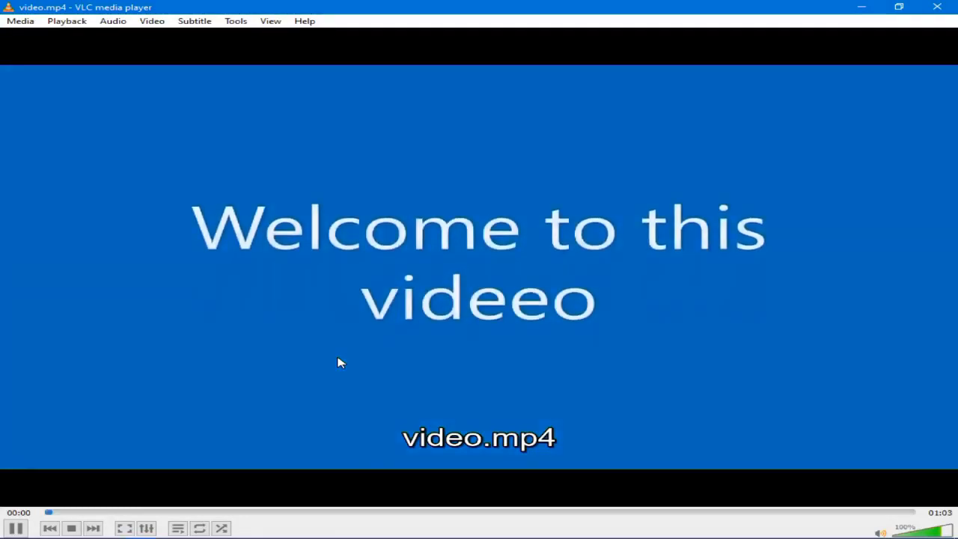
key(f)
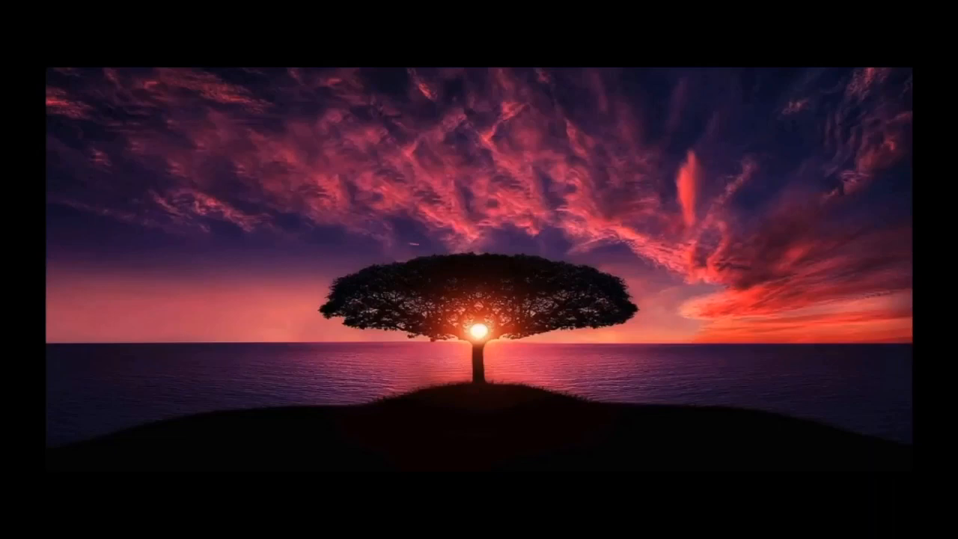
key(alt+F4)
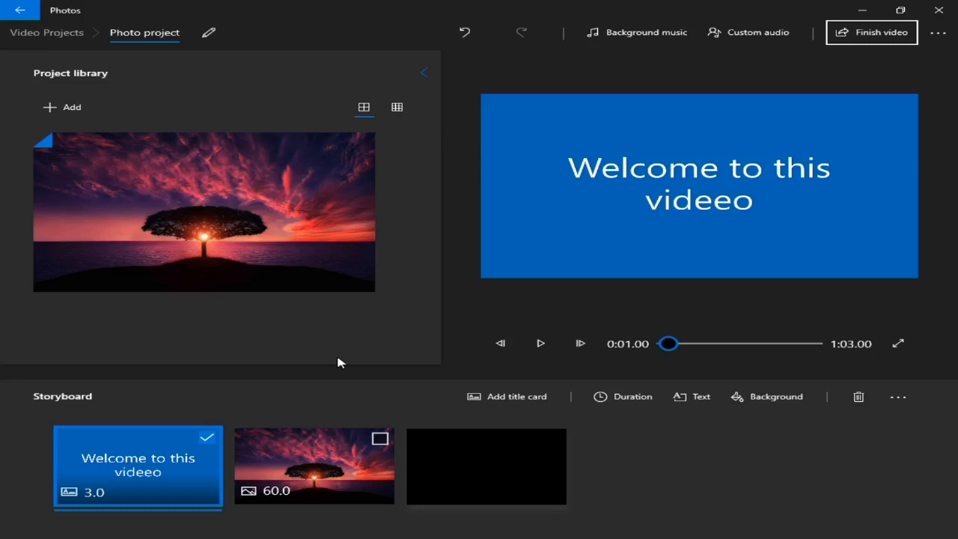
Move the focus to the Photo project's additional options.
key(Tab)
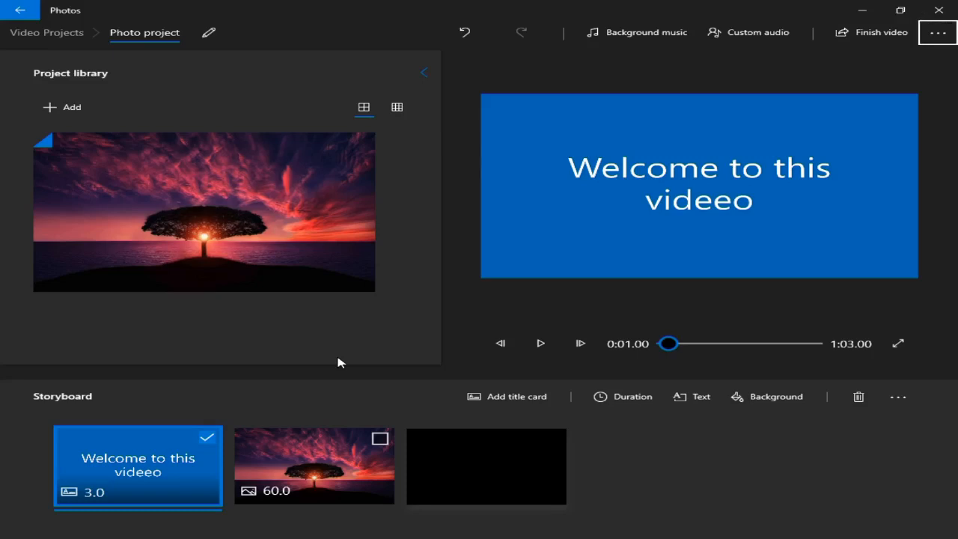